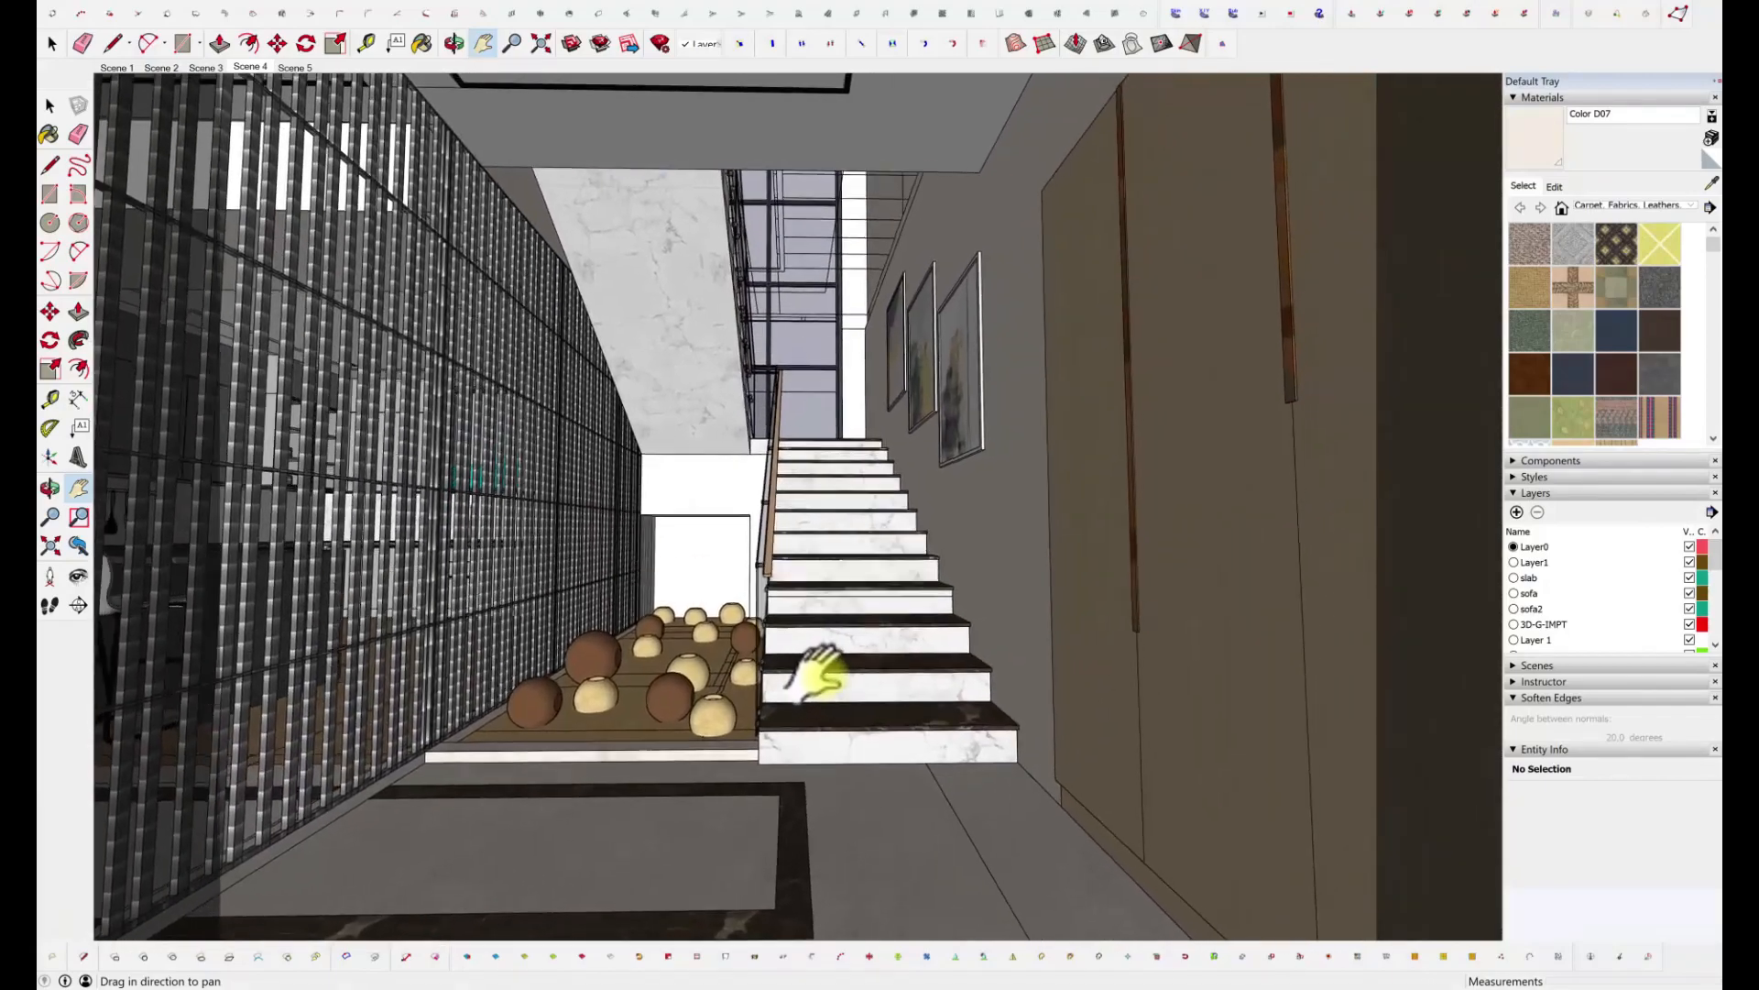
- Lower the sun height until the staircase scene is in night-time darkness
{"action": "scroll", "coordinate": [832, 686], "scroll_direction": "up", "scroll_amount": 2}
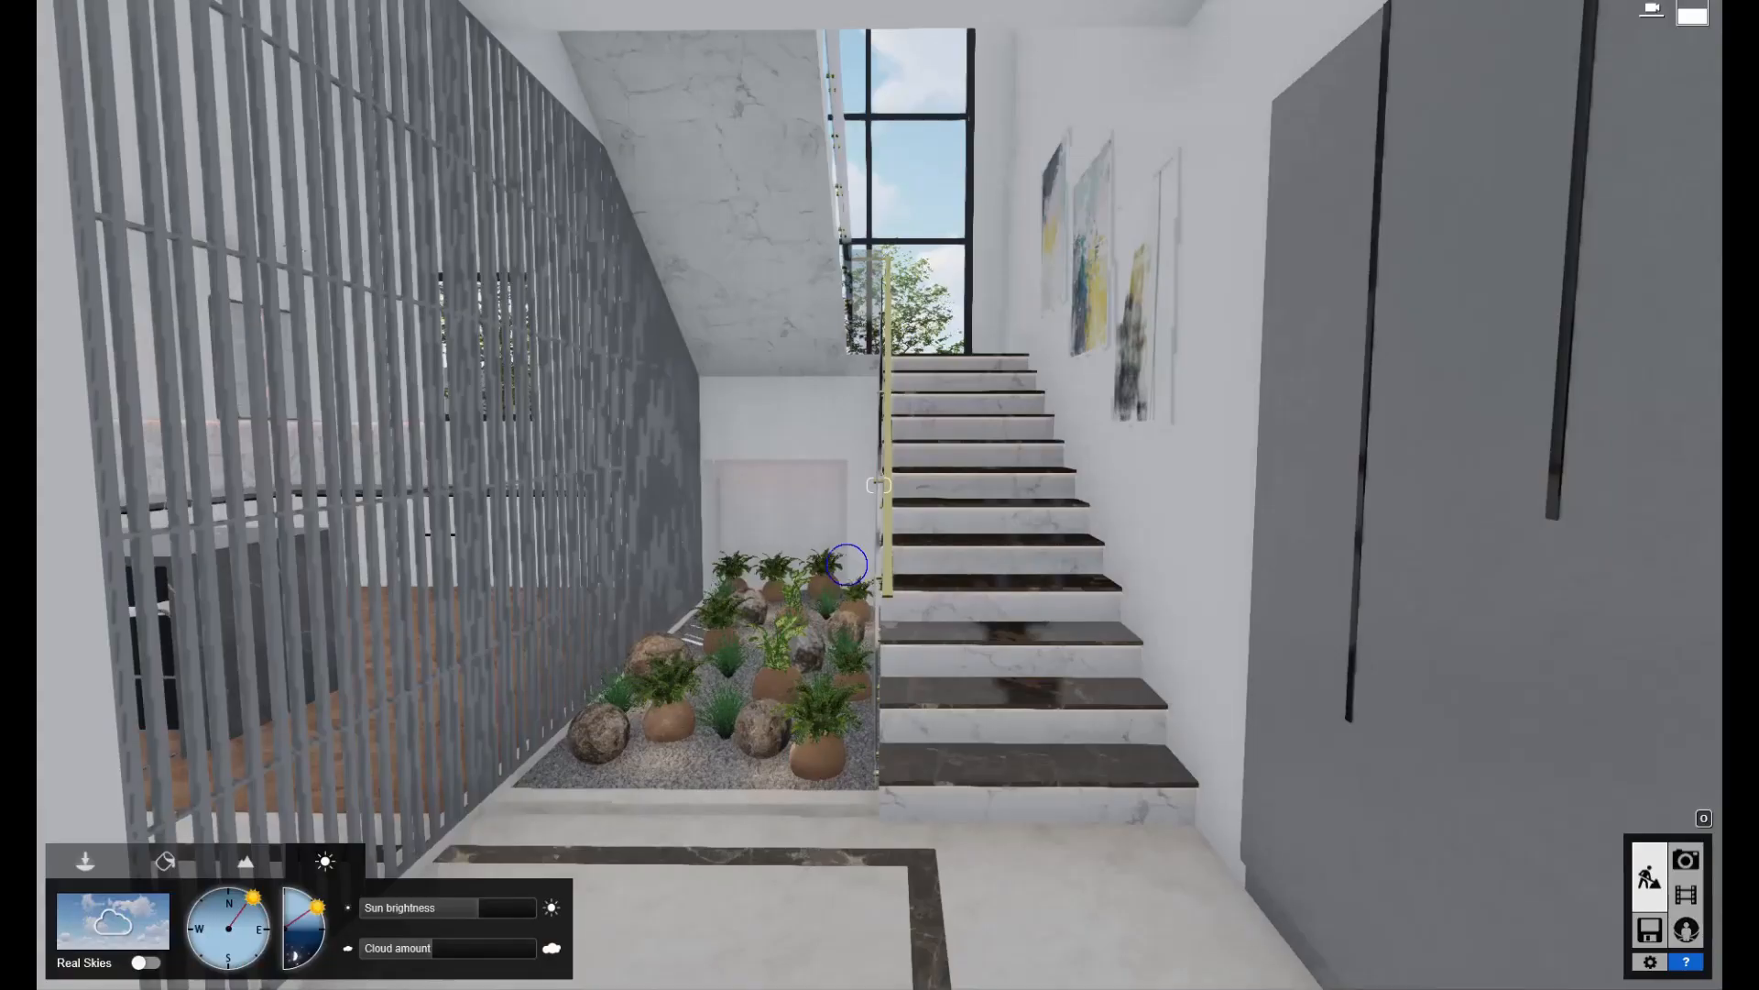
{"action": "scroll", "coordinate": [846, 564], "scroll_direction": "up", "scroll_amount": 3}
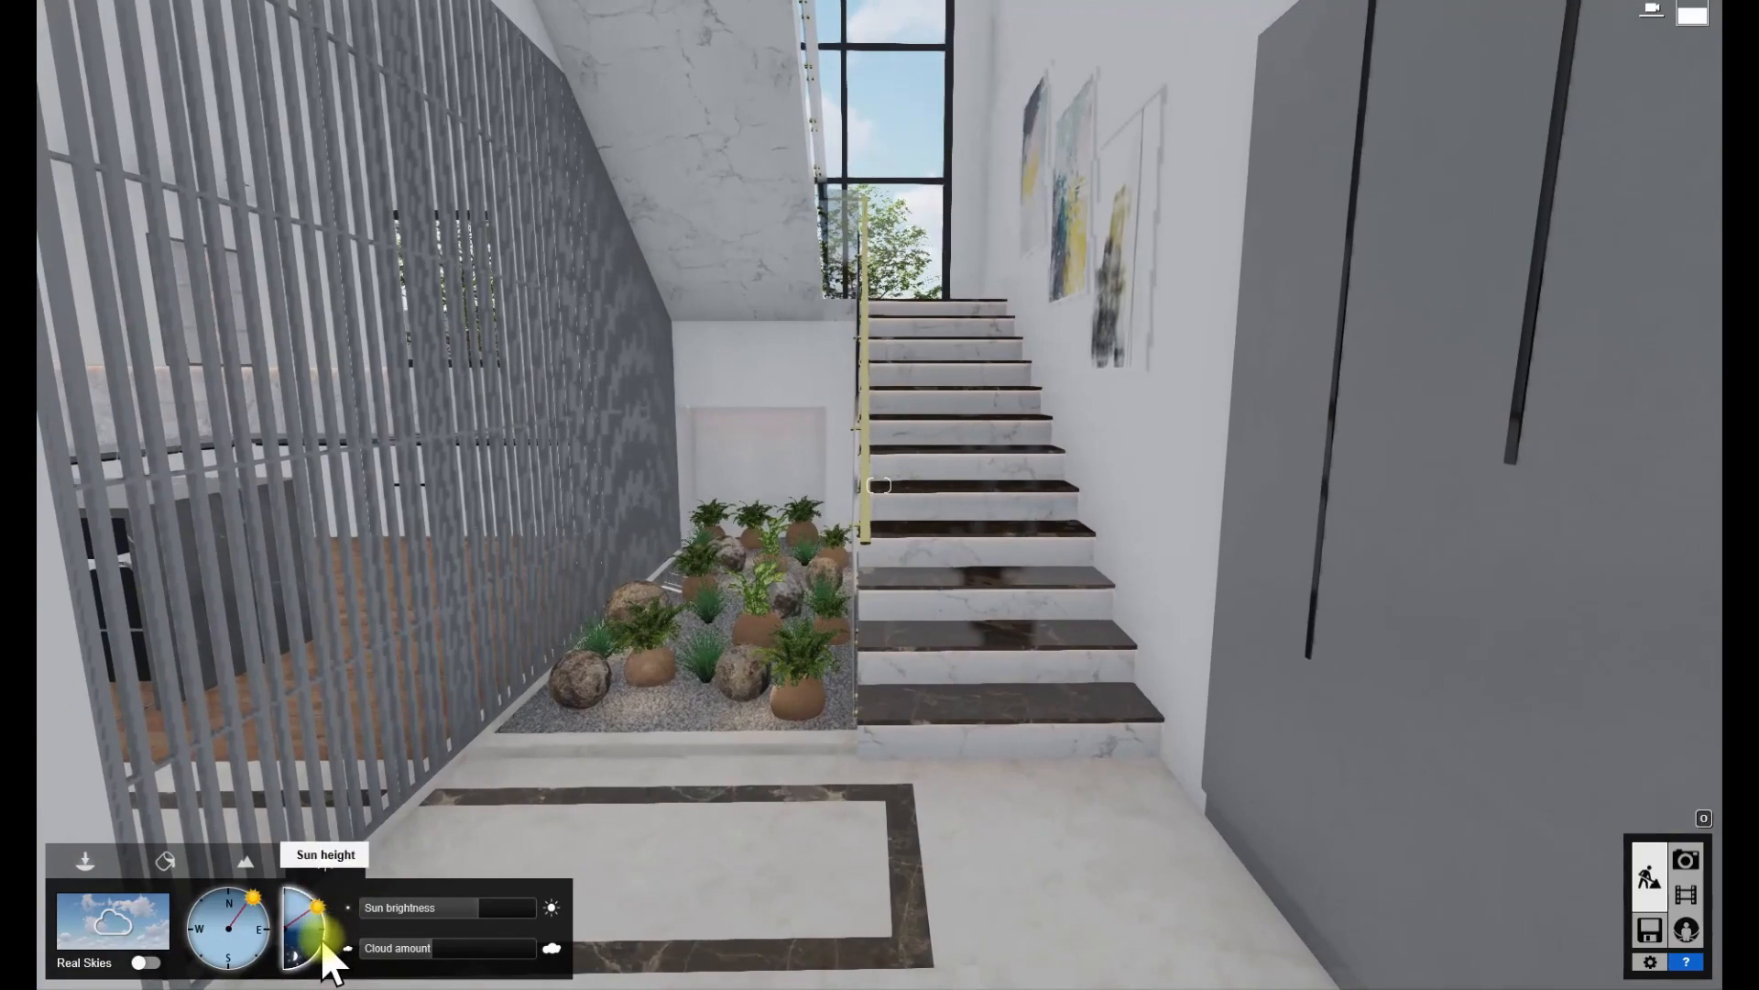
{"action": "left_click", "coordinate": [323, 941]}
- Examine the night lighting around the entrance, the staircase and the planted bed beneath it
{"action": "key", "text": "s"}
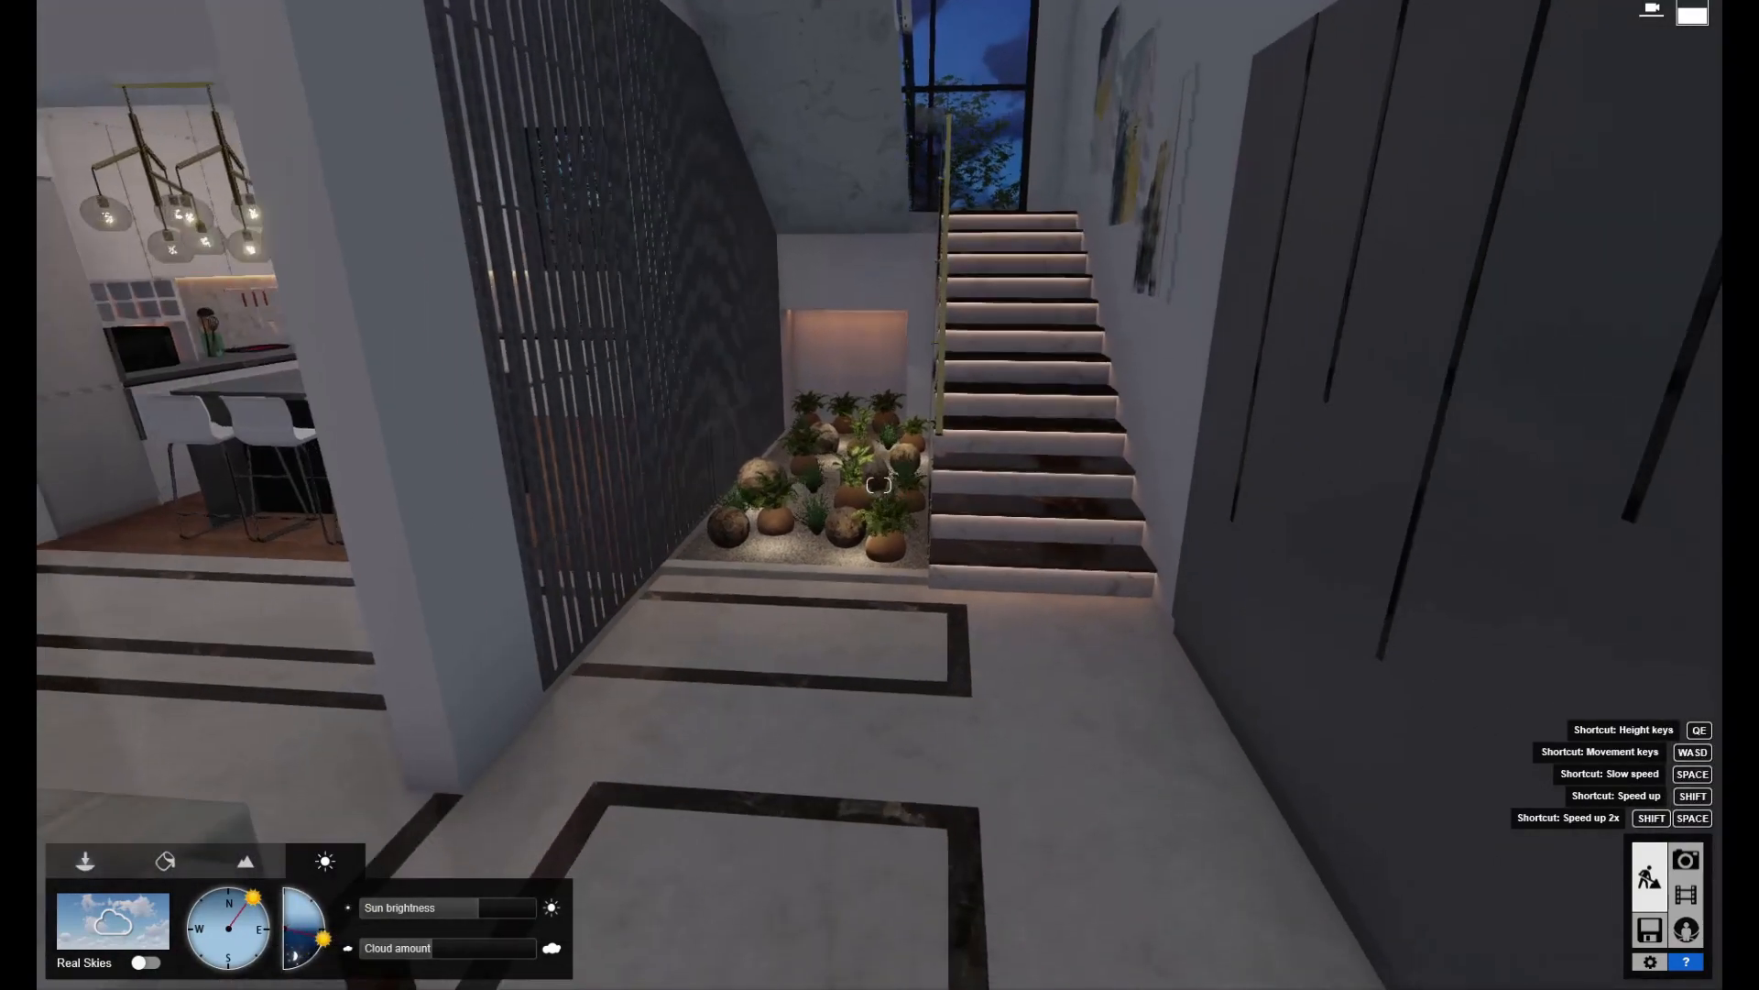
{"action": "key", "text": "w"}
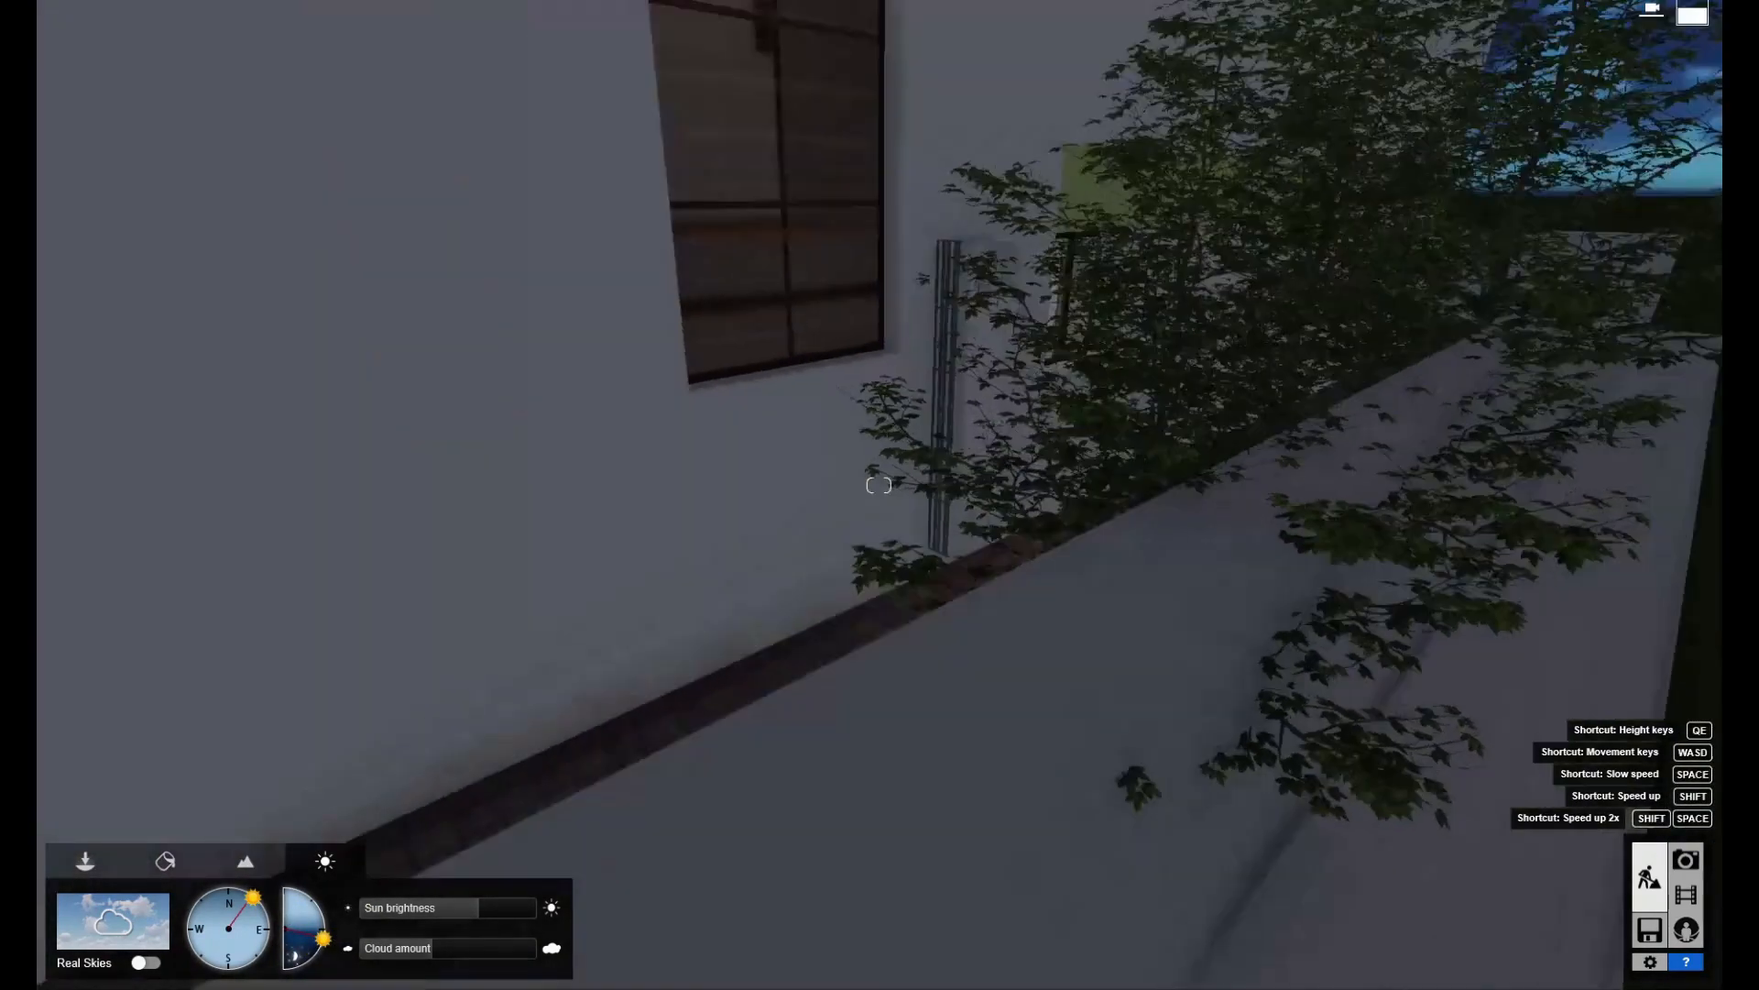
{"action": "key", "text": "s"}
{"action": "key", "text": "w"}
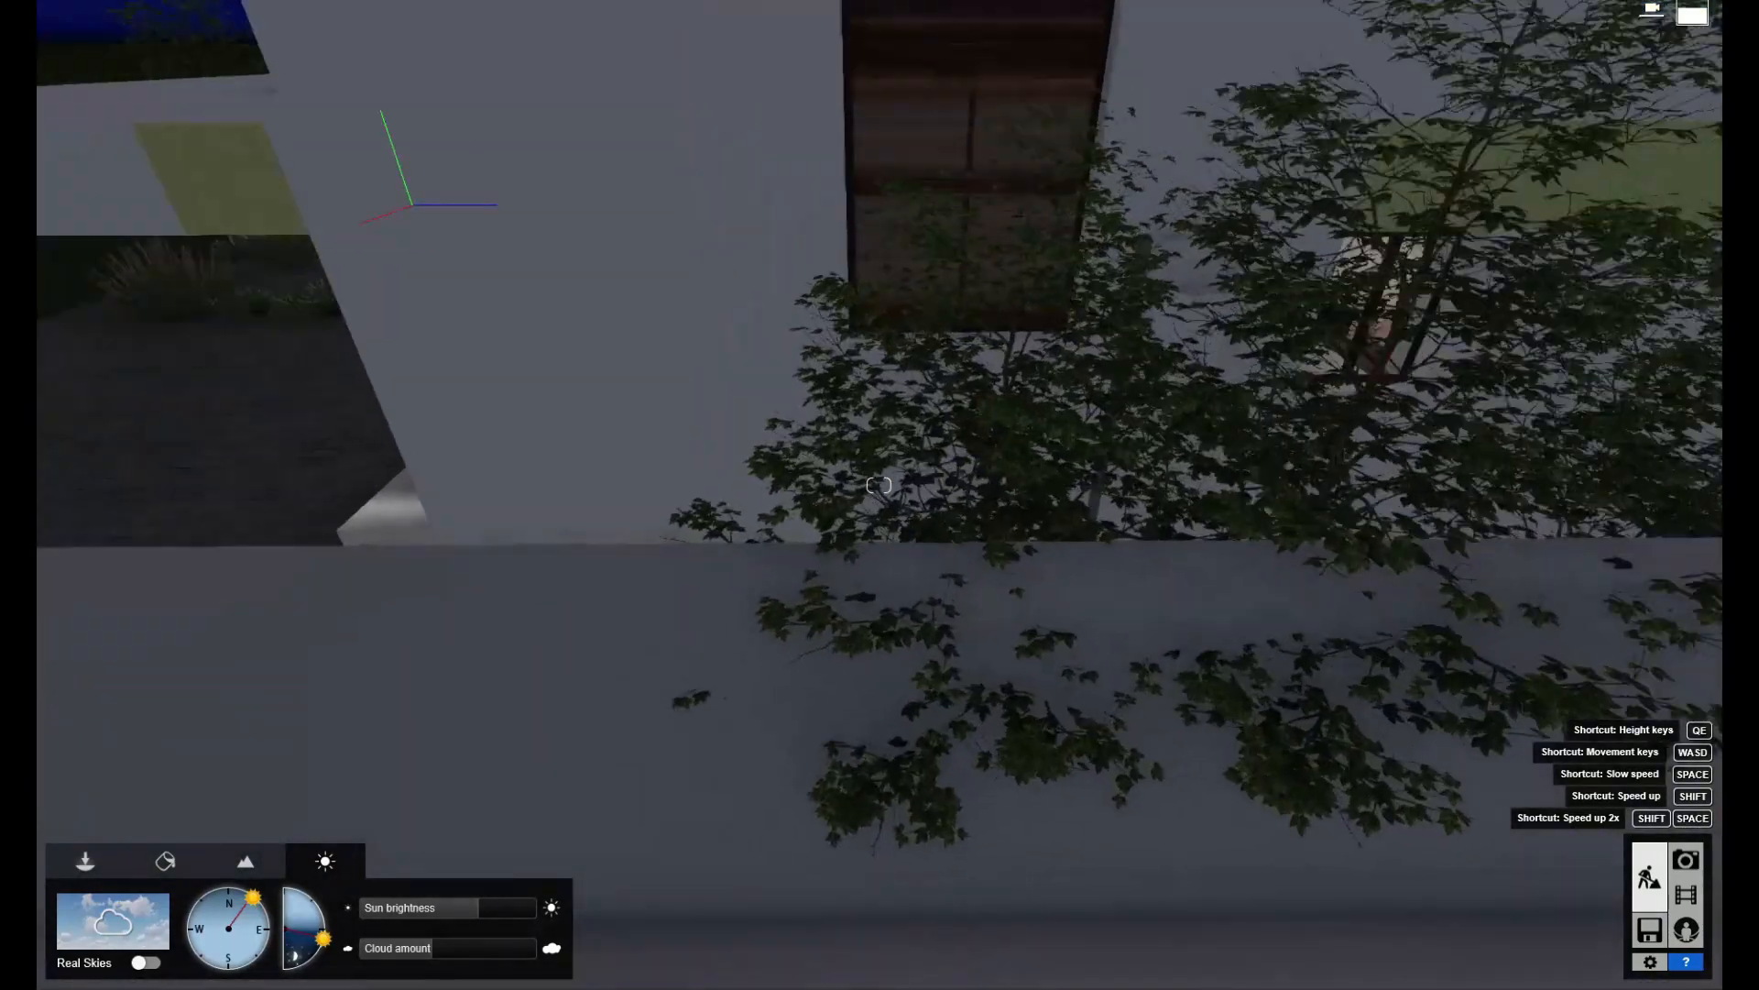
{"action": "key", "text": "w"}
{"action": "key", "text": "w"}
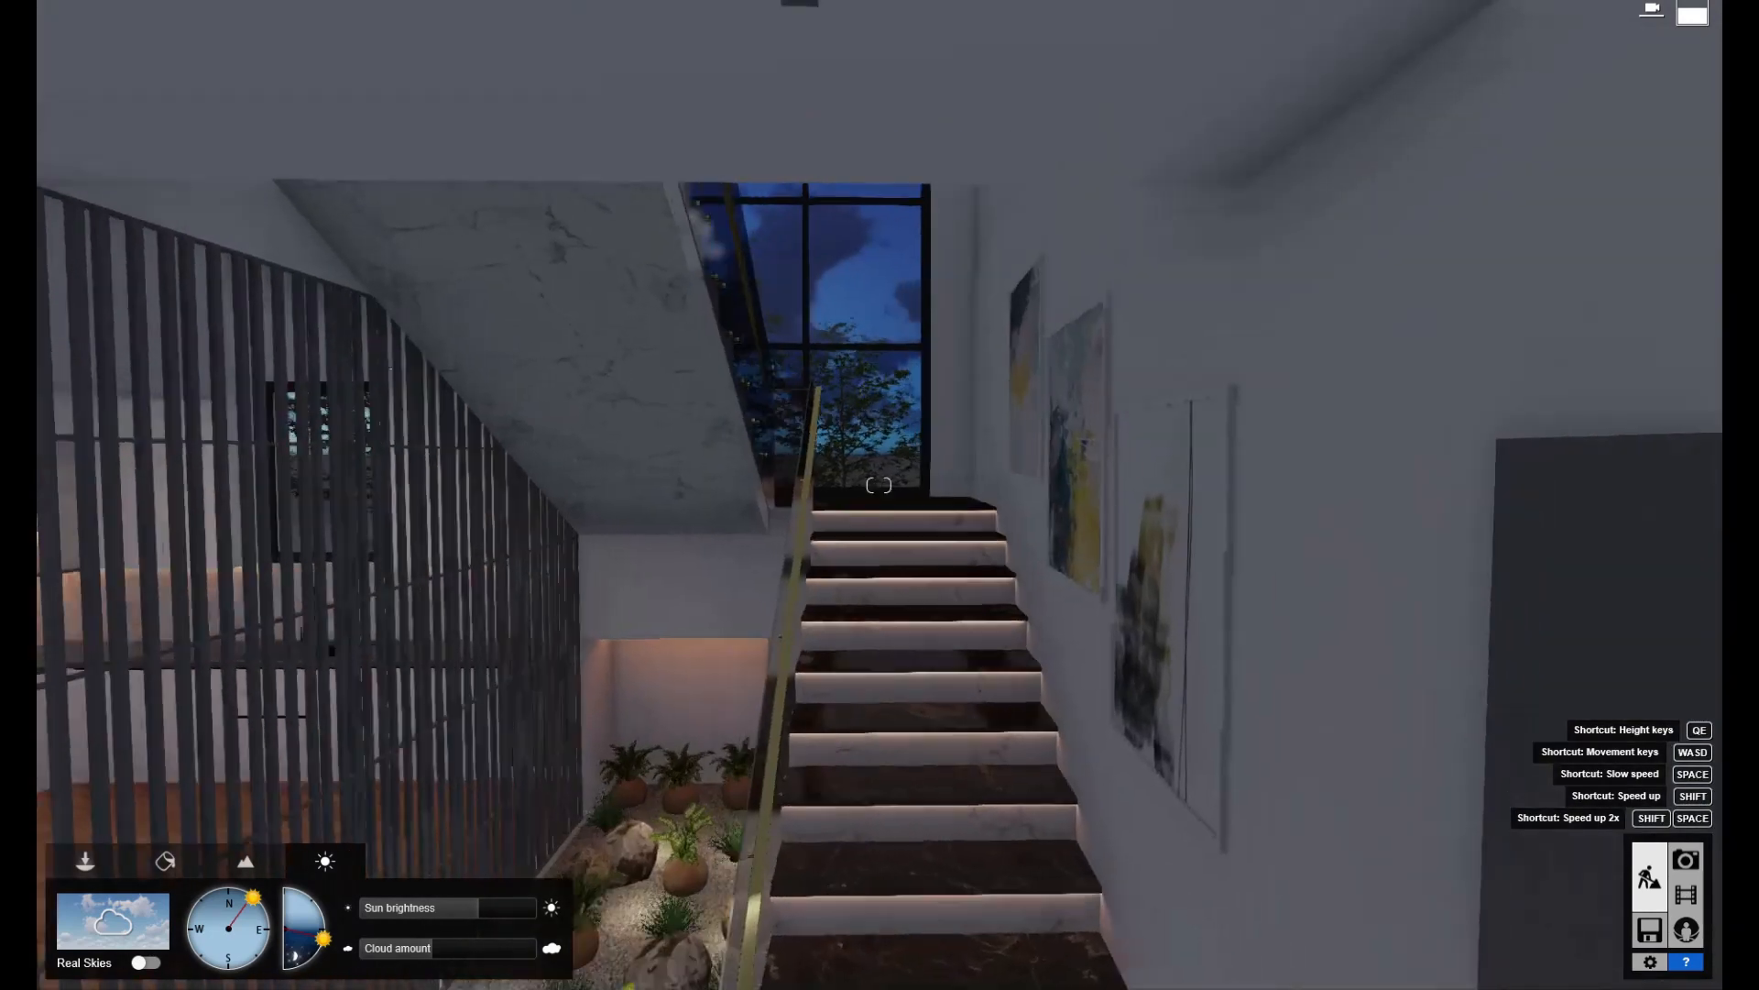
{"action": "key", "text": "s"}
{"action": "key", "text": "w"}
{"action": "key", "text": "w"}
{"action": "right_click_drag", "start_coordinate": [879, 485], "coordinate": [750, 646]}
- Select a spotlight above the planted bed to inspect its light properties and cone
{"action": "left_click", "coordinate": [87, 868]}
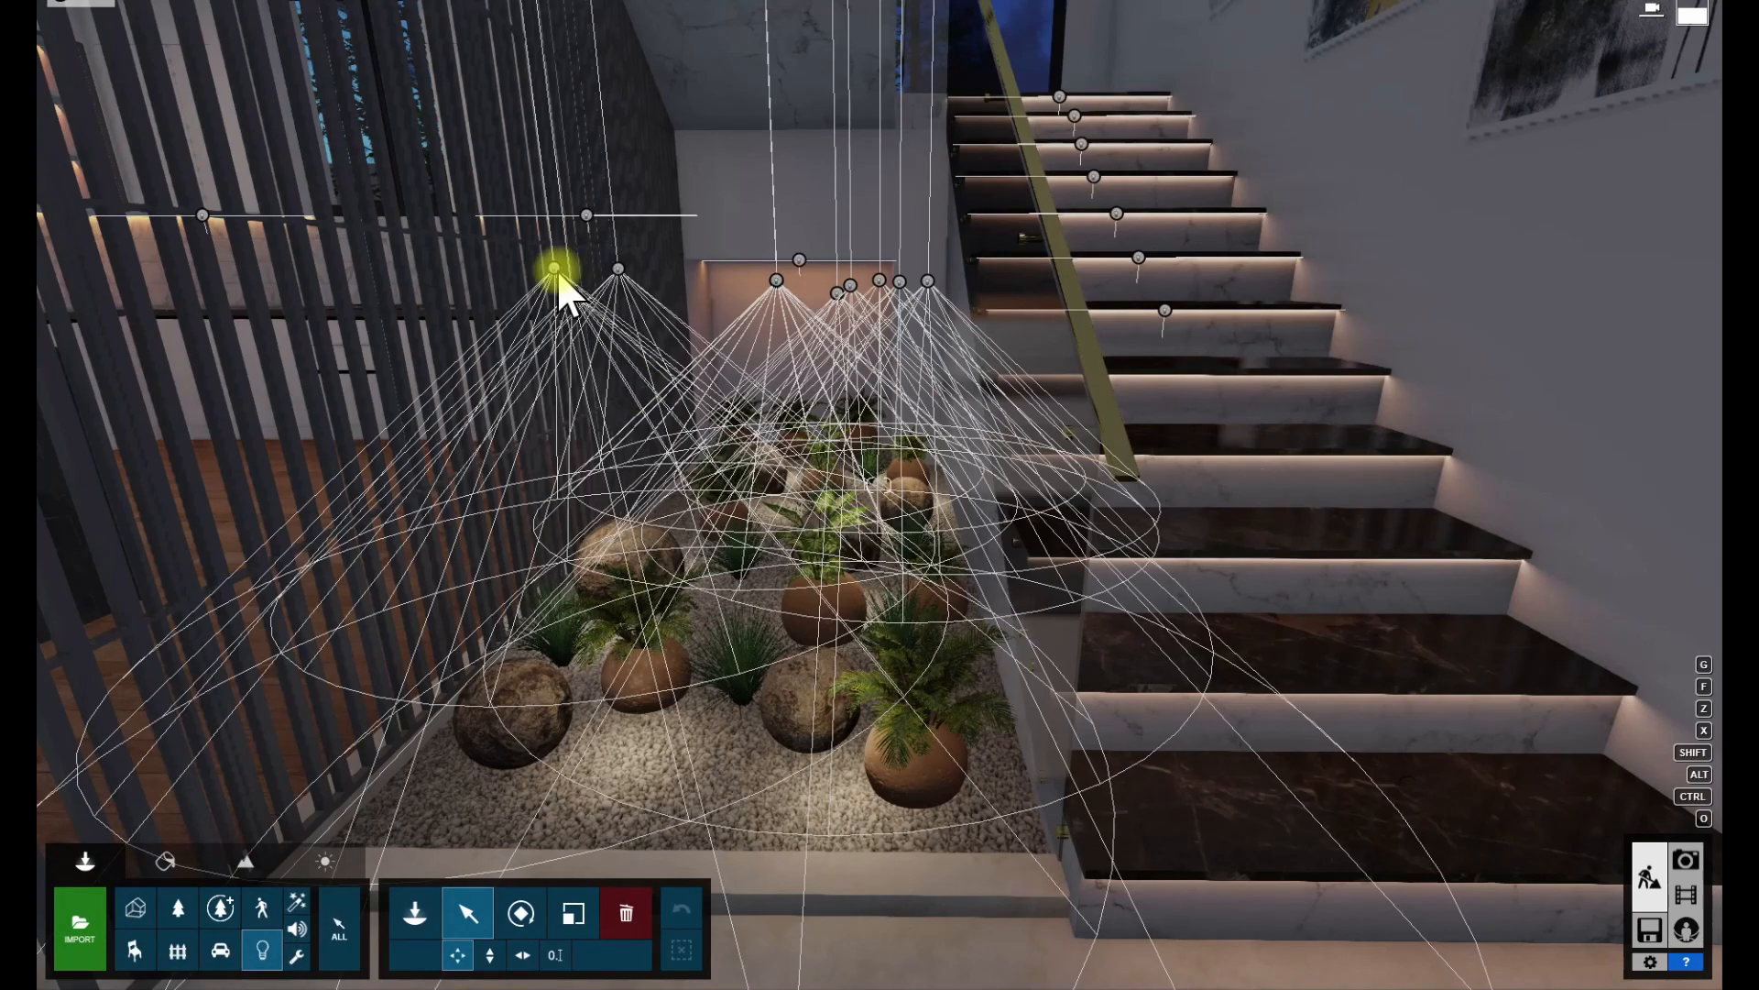
{"action": "left_click", "coordinate": [555, 269]}
{"action": "left_click", "coordinate": [457, 955]}
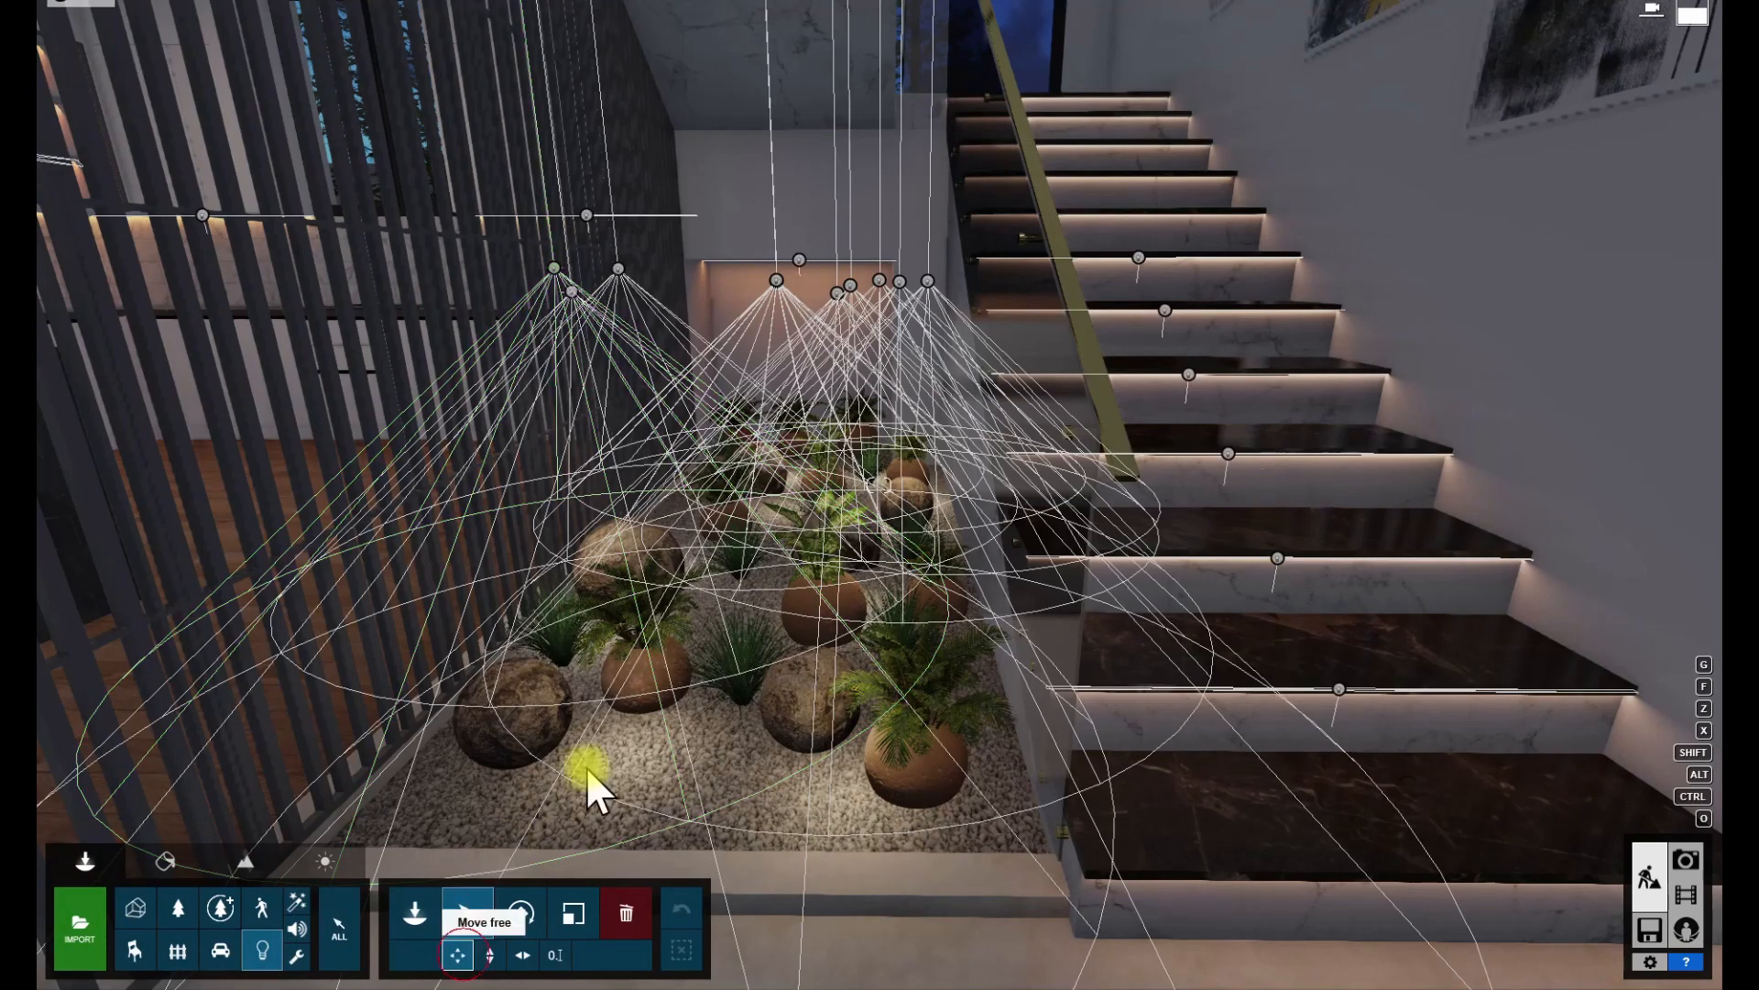
{"action": "left_click", "coordinate": [556, 269]}
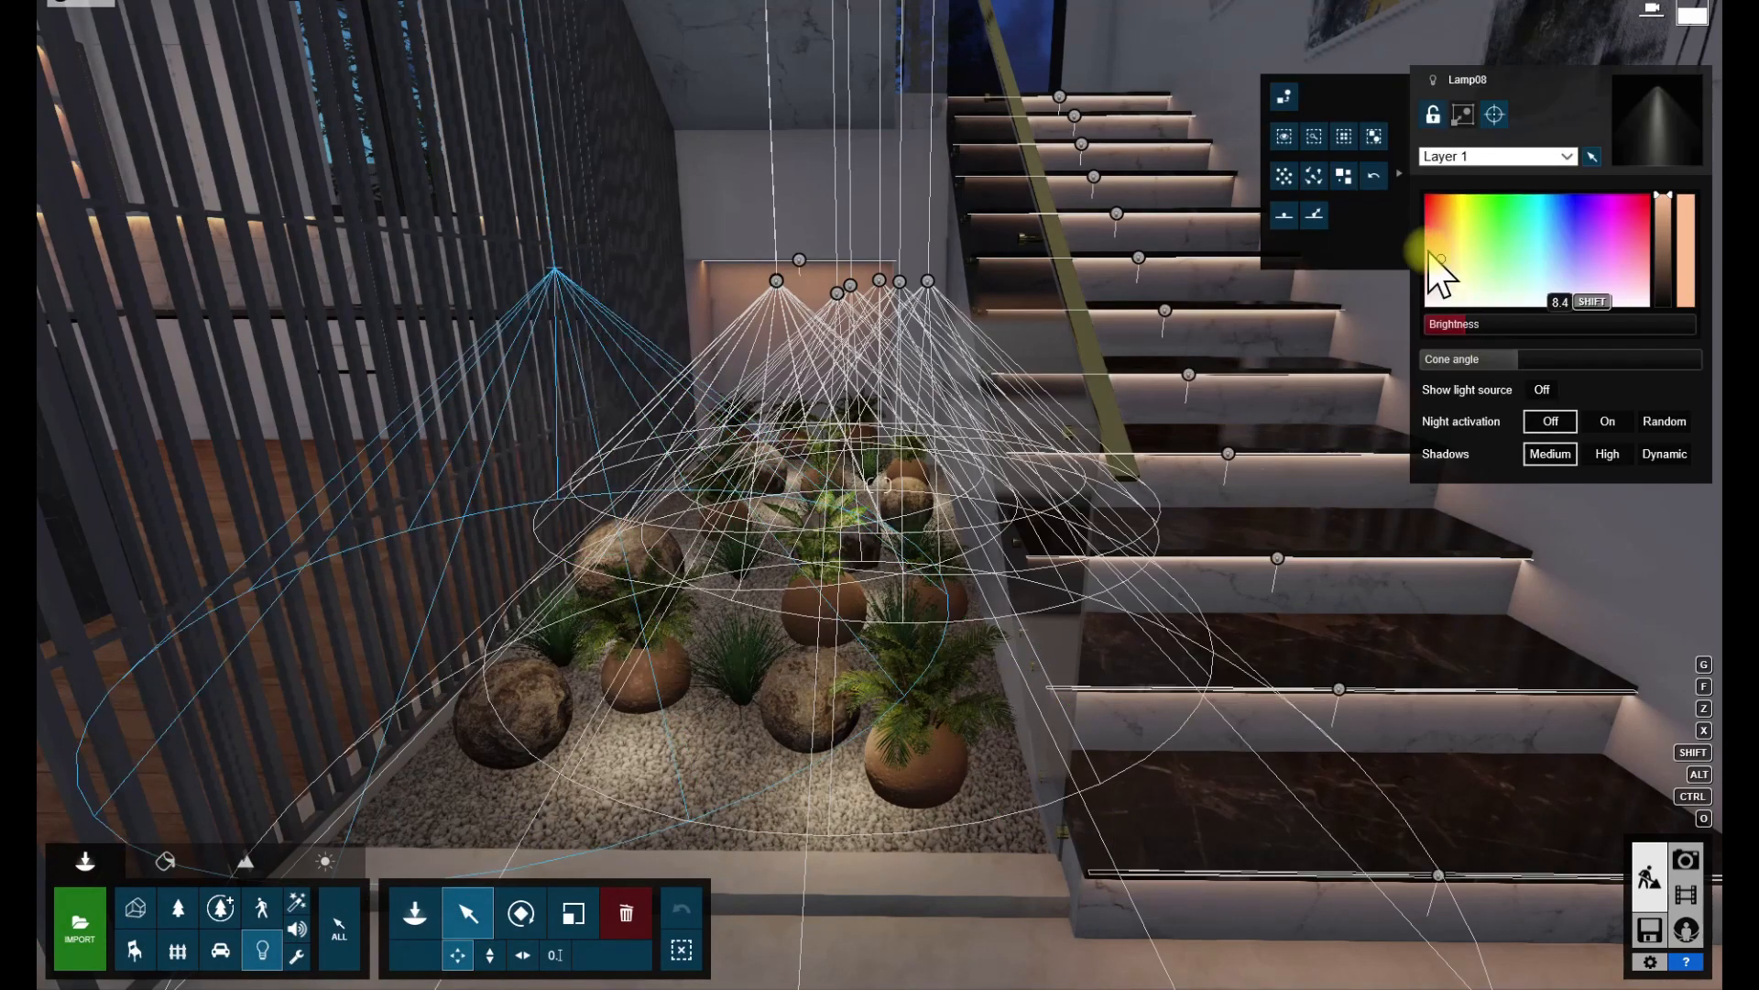
{"action": "key", "text": "s"}
{"action": "right_click_drag", "start_coordinate": [684, 531], "coordinate": [756, 614]}
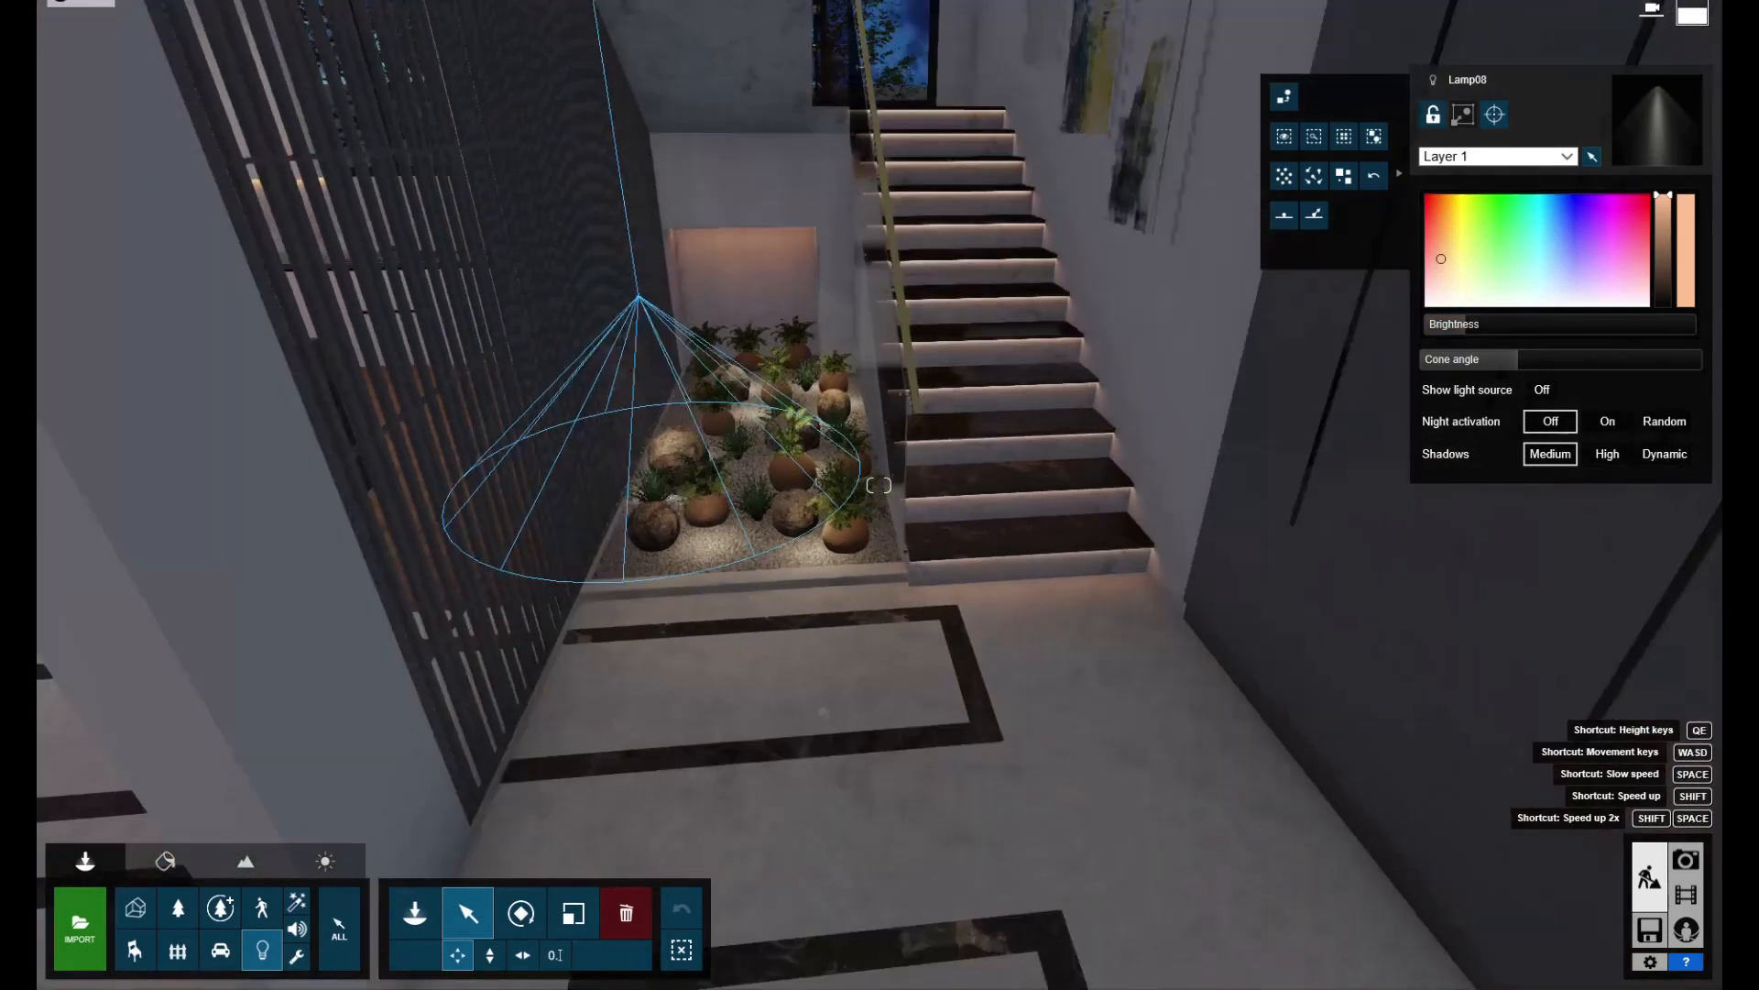
- Select a line light under a stair tread and extend the selection to all line lights
{"action": "right_click_drag", "start_coordinate": [495, 605], "coordinate": [539, 617]}
{"action": "key", "text": "w"}
{"action": "key", "text": "a"}
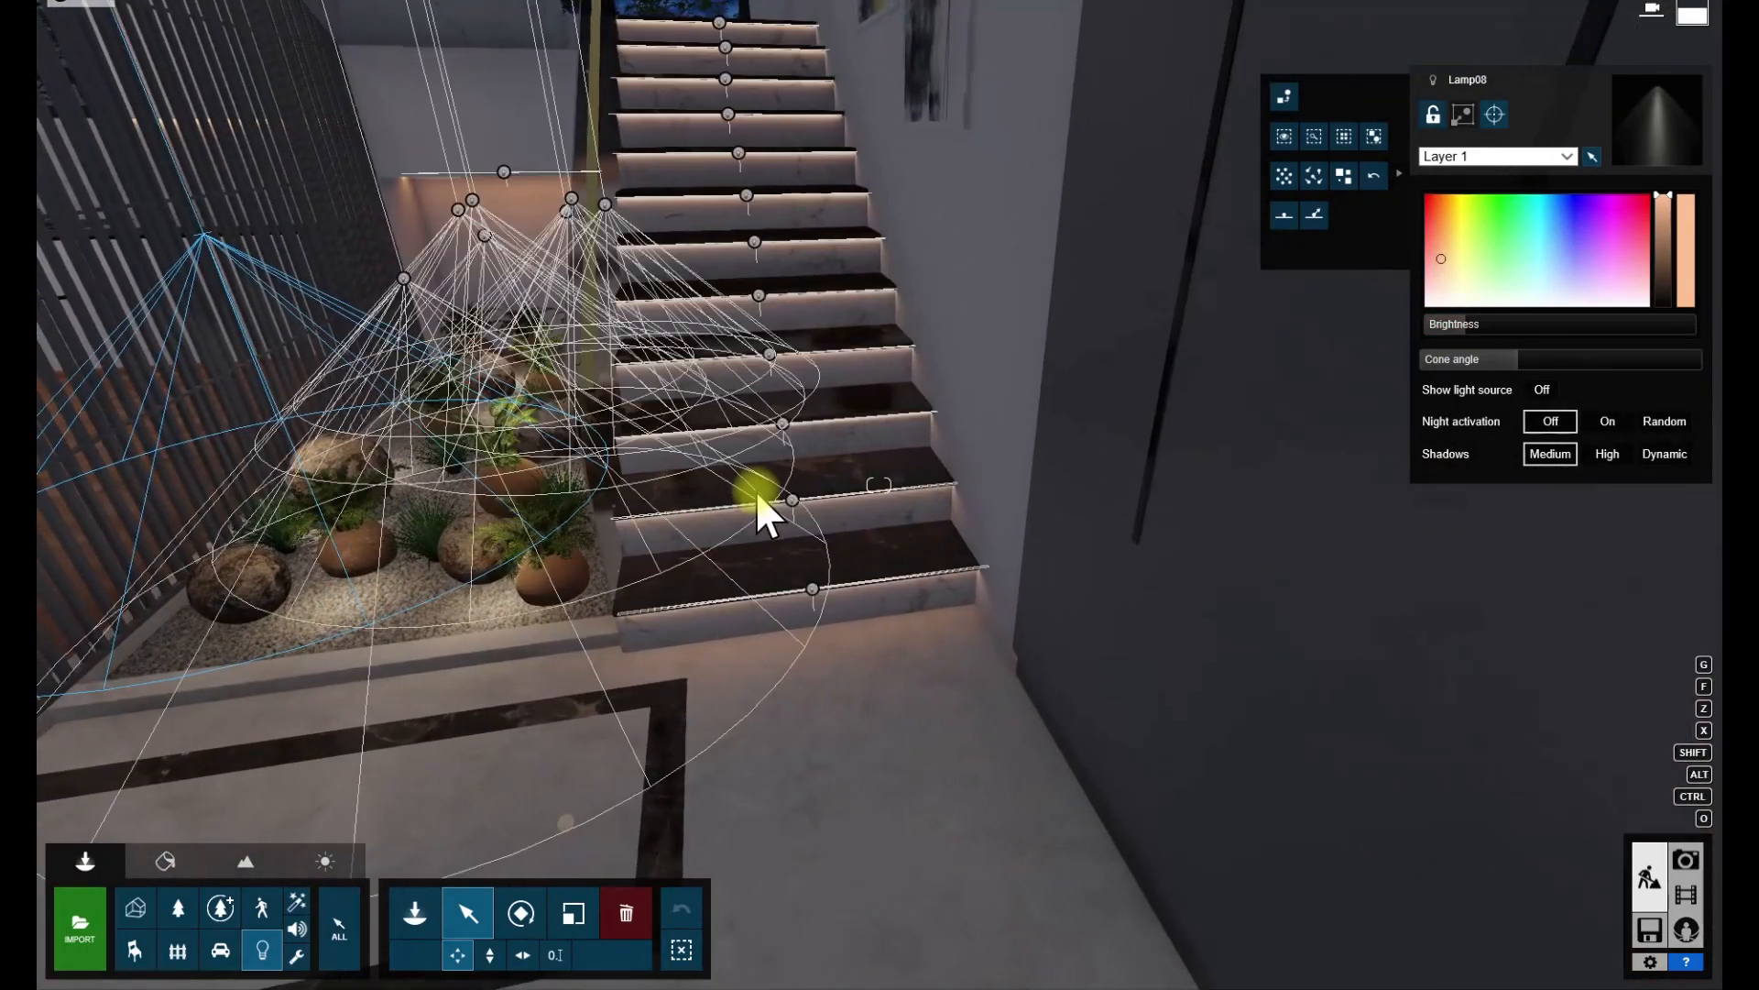
{"action": "left_click", "coordinate": [794, 503]}
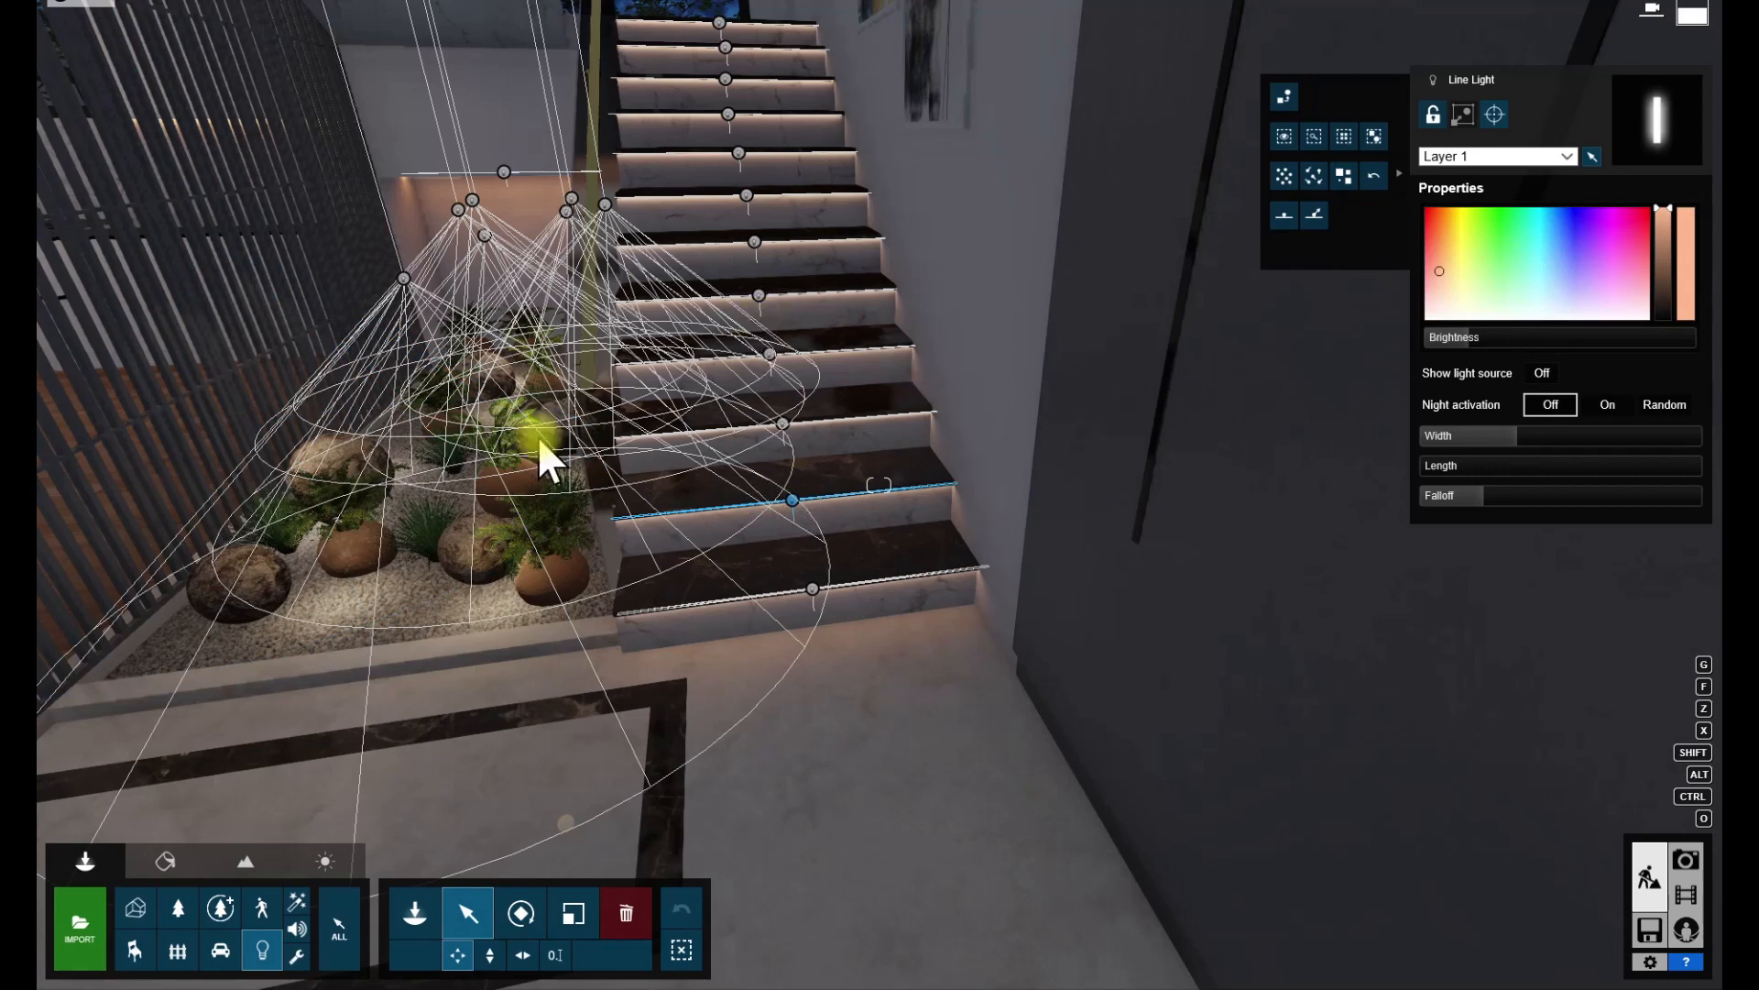
{"action": "left_click", "coordinate": [1344, 137]}
{"action": "right_click_drag", "start_coordinate": [866, 463], "coordinate": [880, 483]}
{"action": "key", "text": "s"}
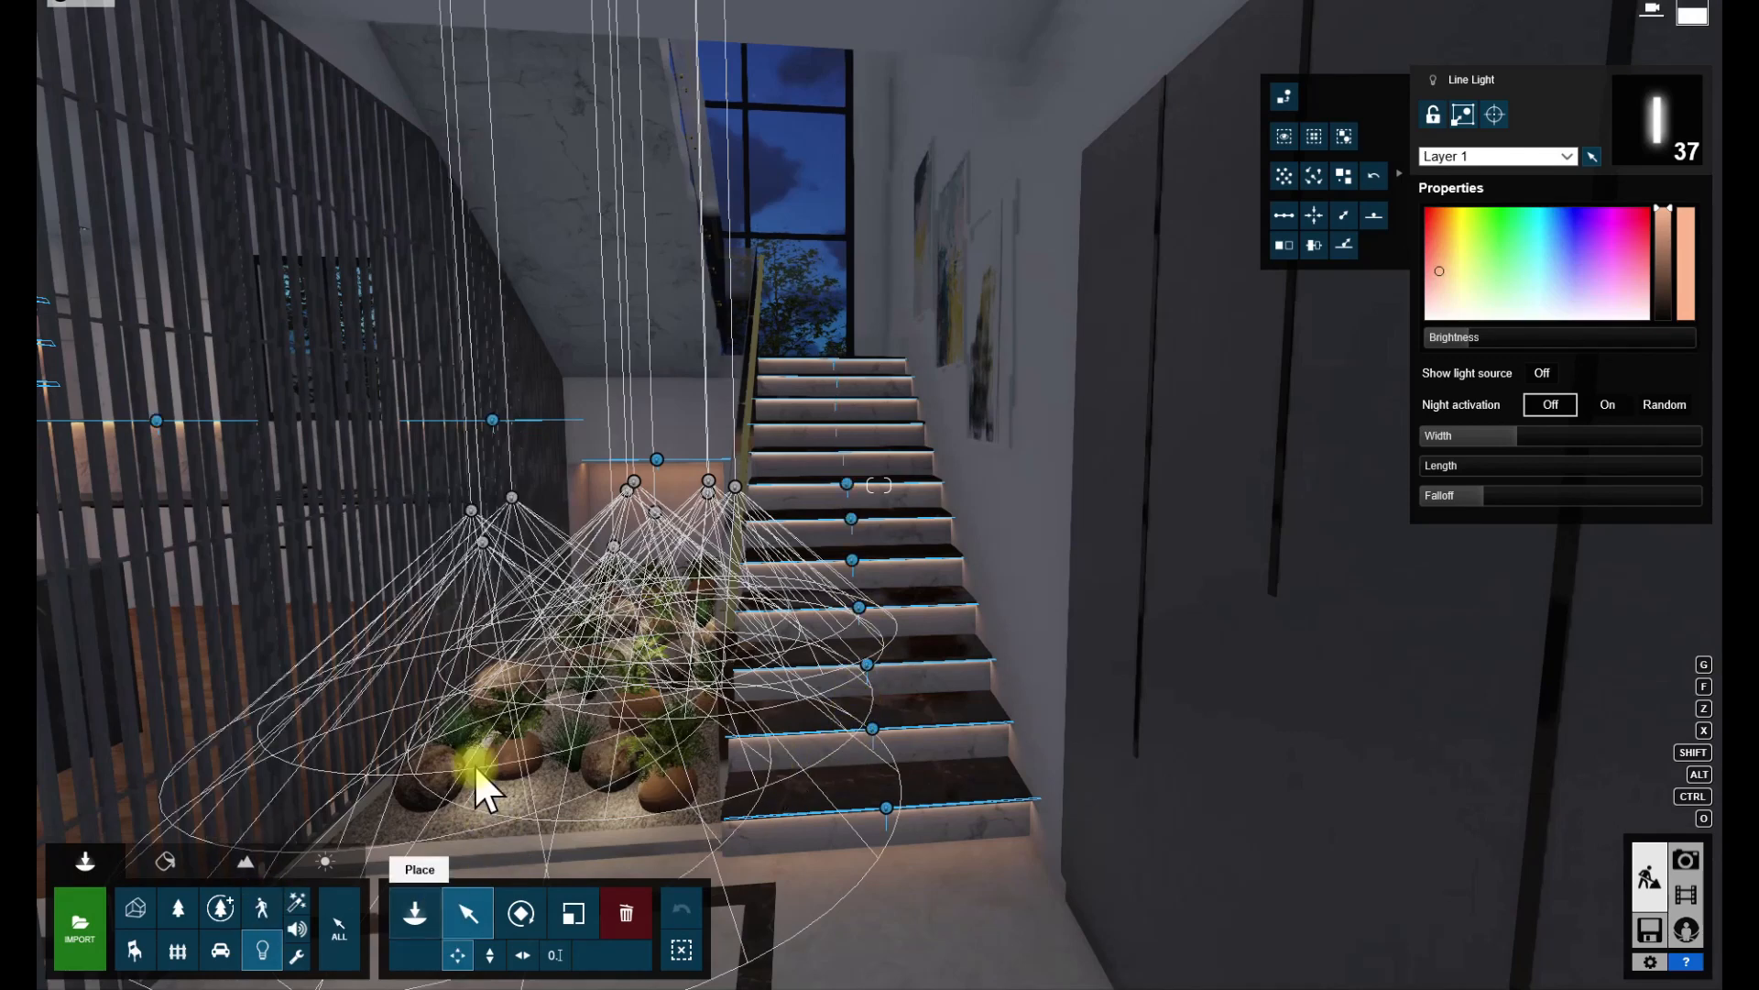
- Check another spotlight above the planted bed and frame the staircase from farther back
{"action": "left_click", "coordinate": [485, 520]}
{"action": "right_click_drag", "start_coordinate": [1048, 602], "coordinate": [985, 463]}
{"action": "key", "text": "s"}
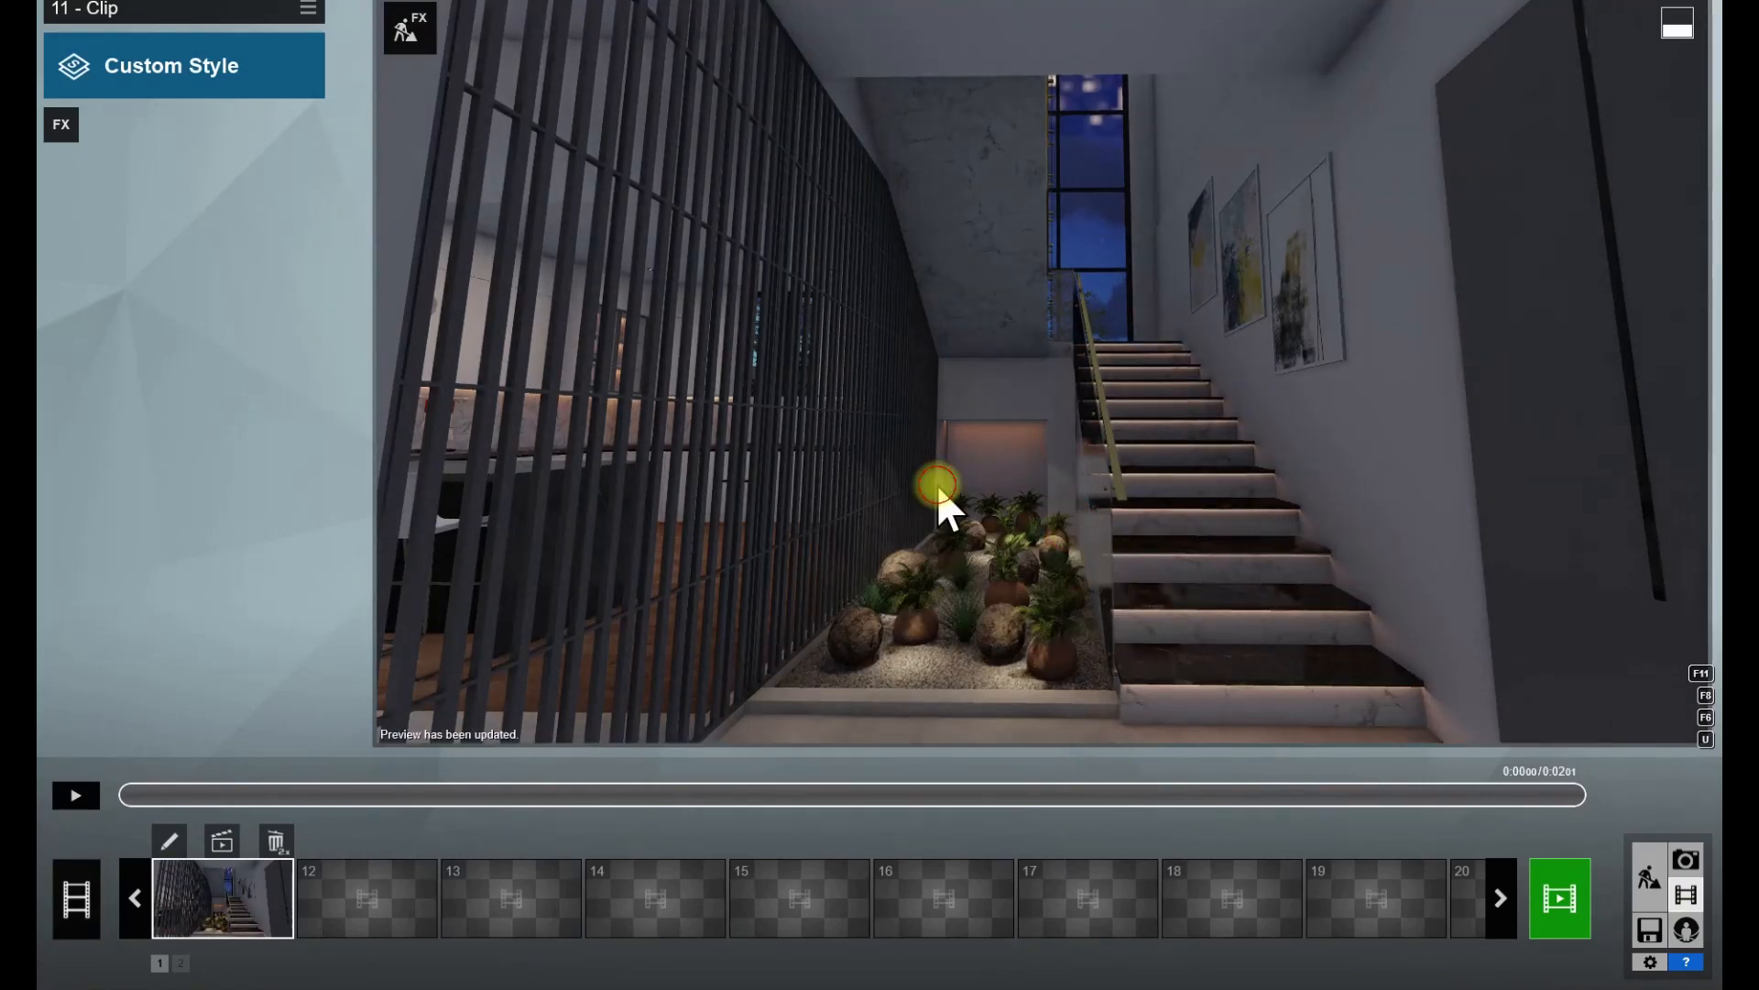
- Apply the Realistic style to clip 11 and refresh its preview
{"action": "left_click", "coordinate": [193, 71]}
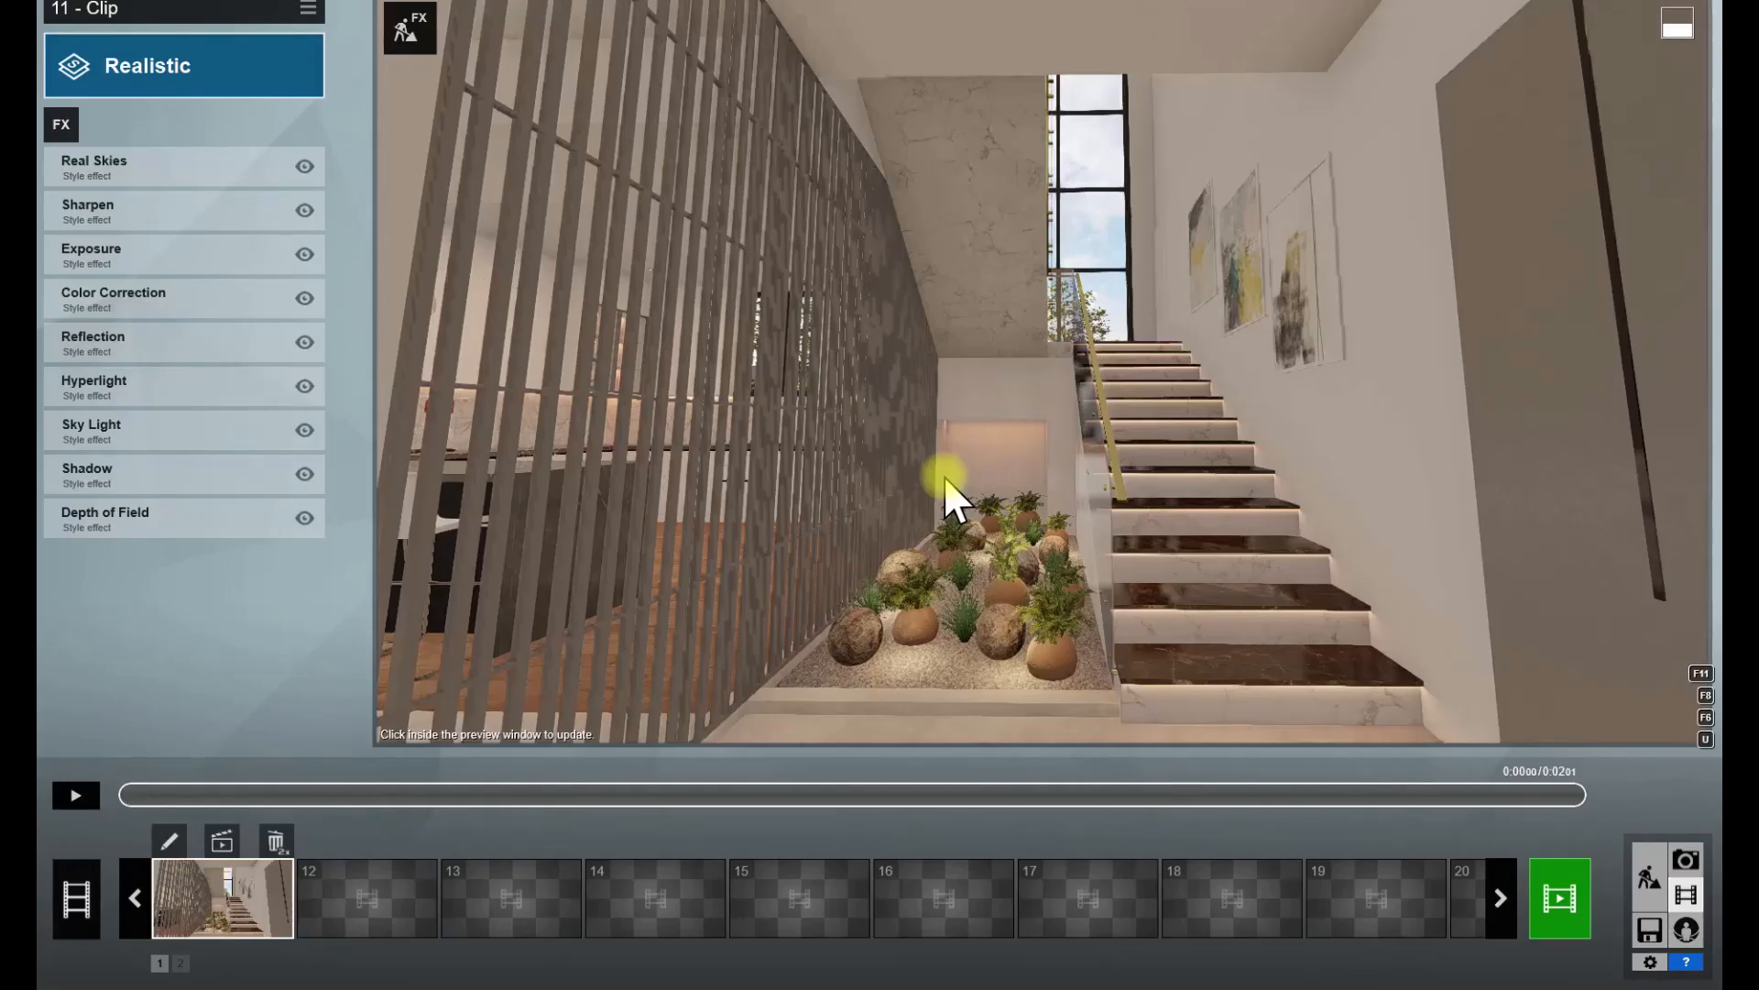
{"action": "left_click", "coordinate": [1002, 481]}
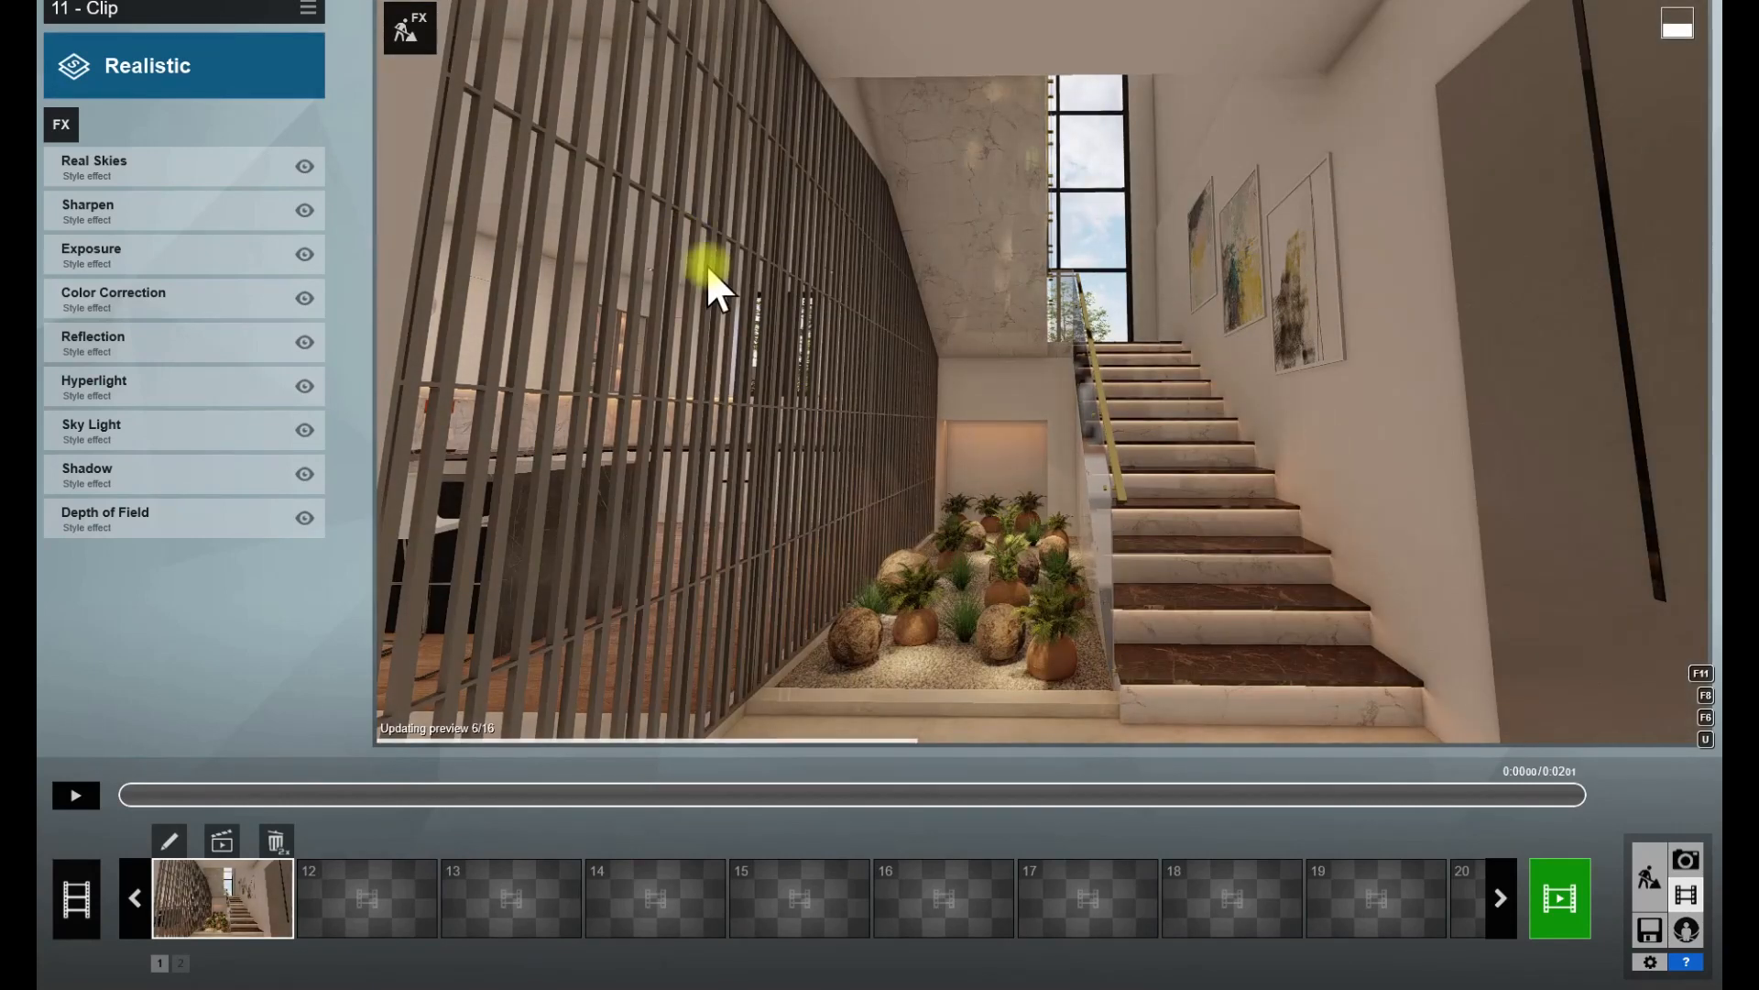
- Add the 2-Point Perspective camera effect to the clip
{"action": "left_click", "coordinate": [61, 125]}
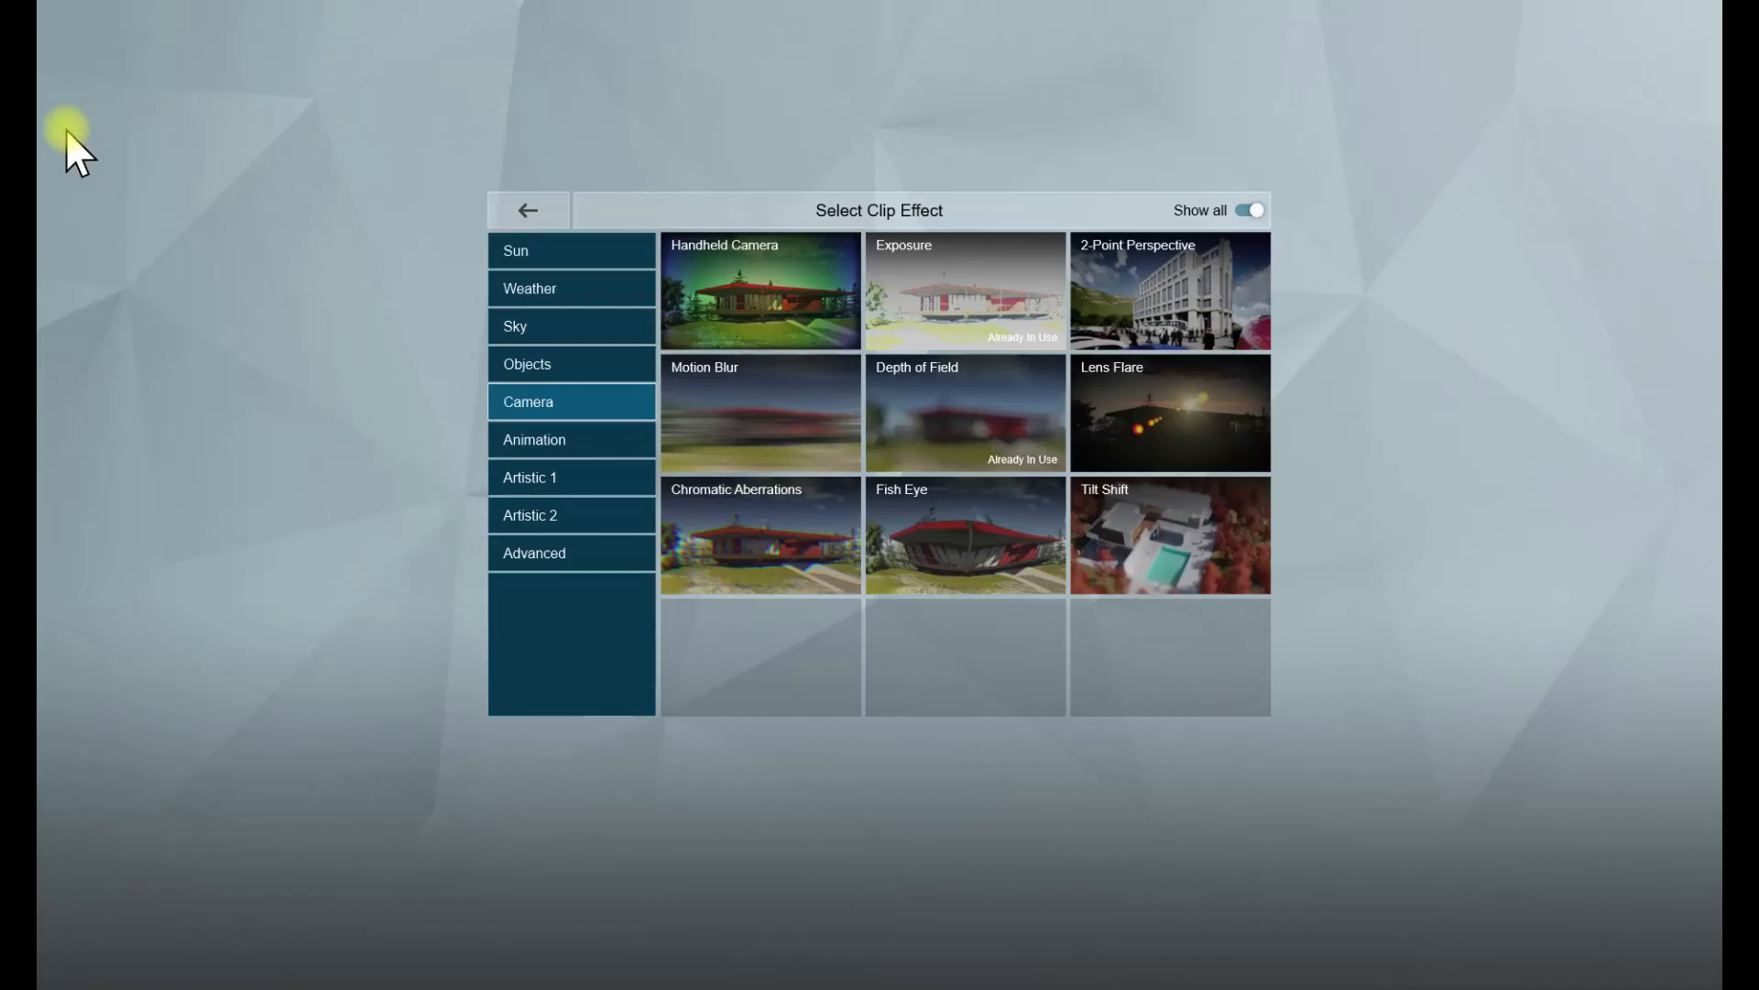
{"action": "left_click", "coordinate": [568, 328]}
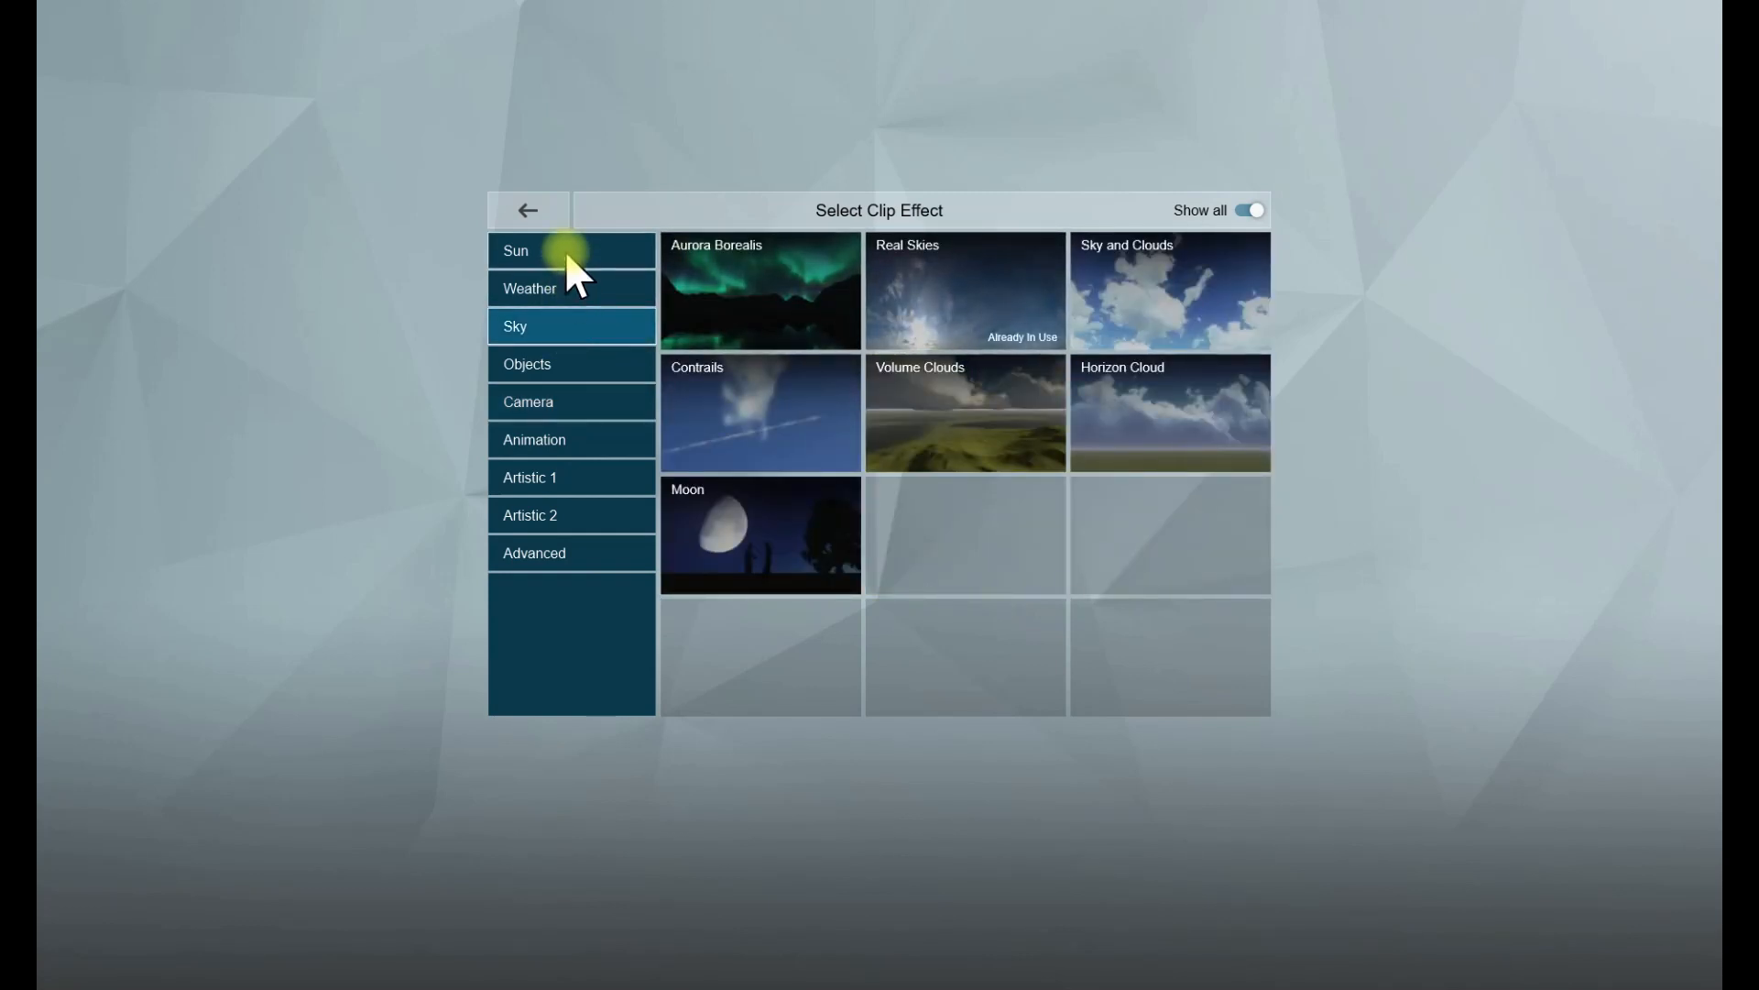
{"action": "left_click", "coordinate": [566, 400]}
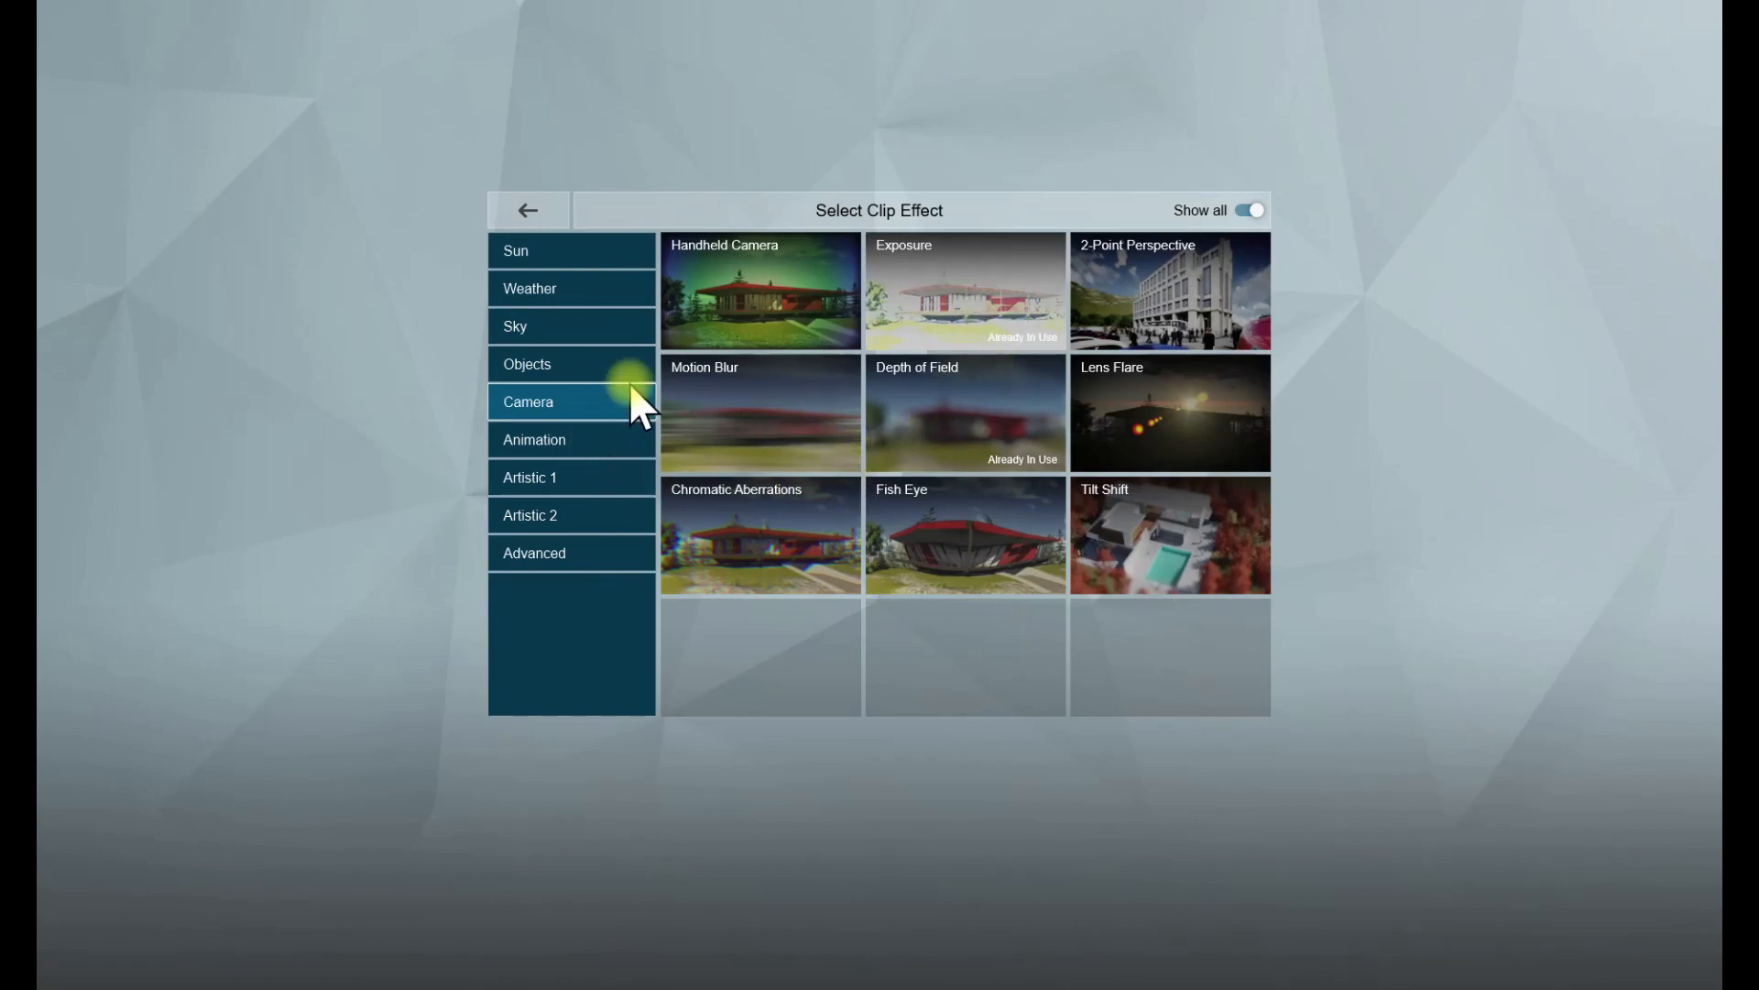
{"action": "left_click", "coordinate": [1211, 297]}
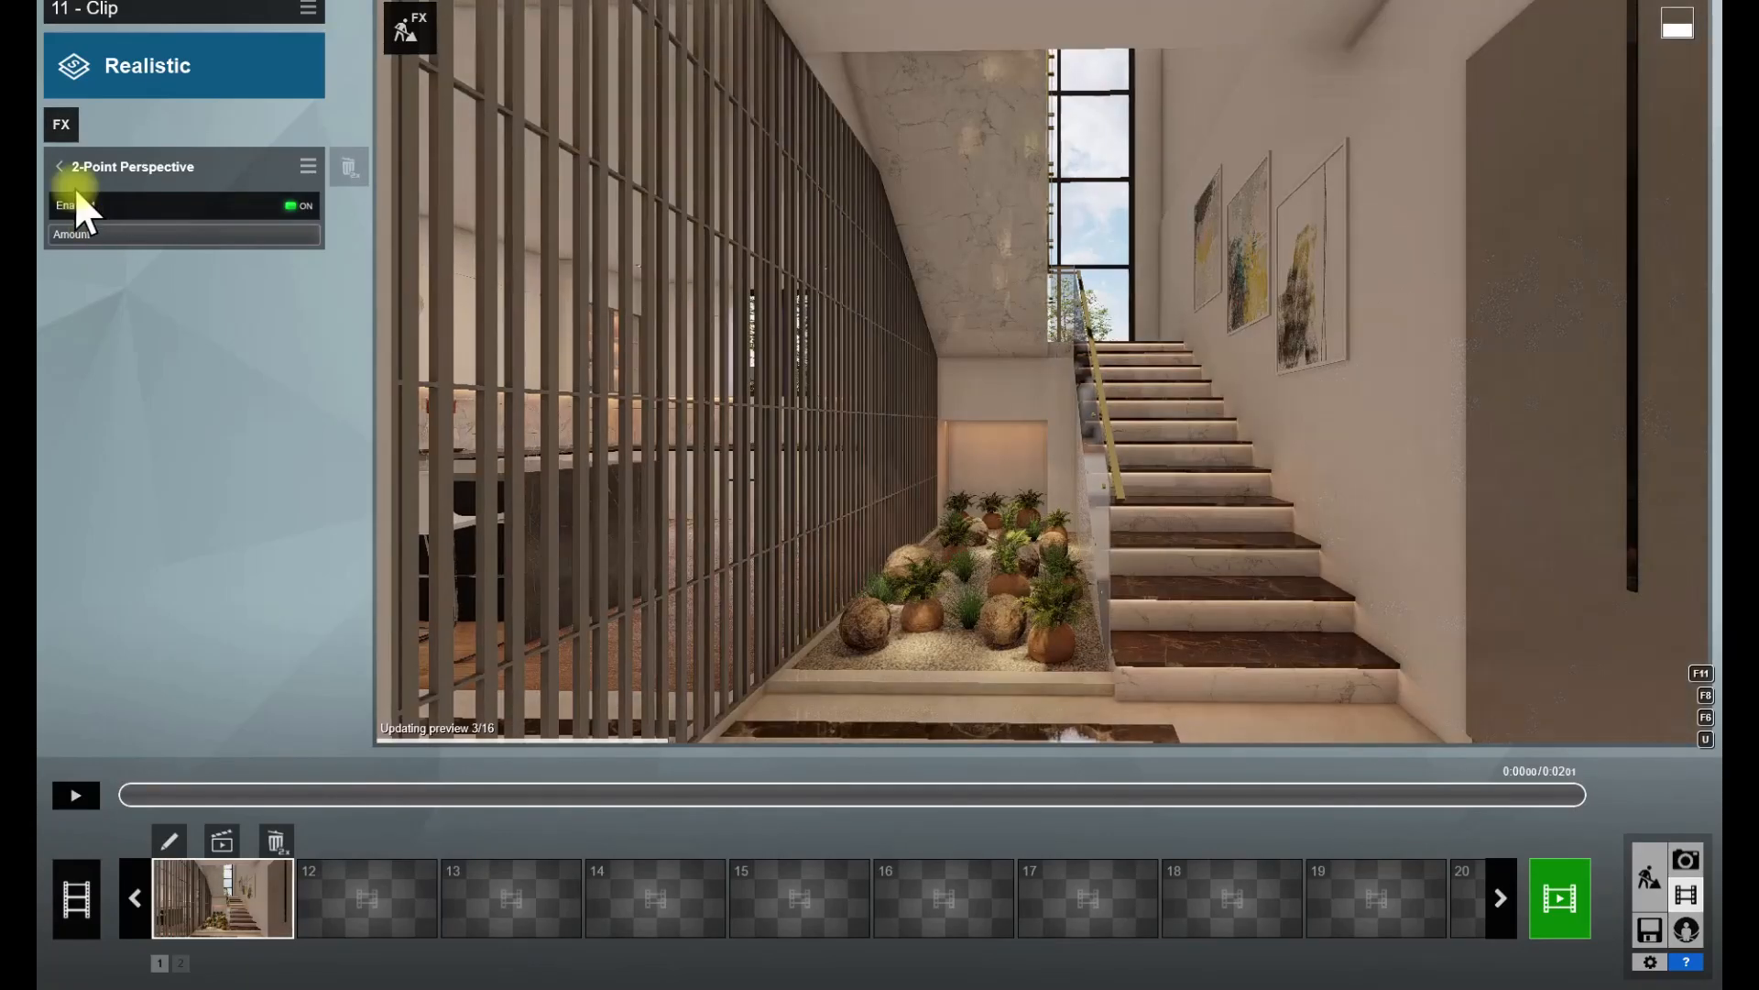
{"action": "left_click", "coordinate": [57, 167]}
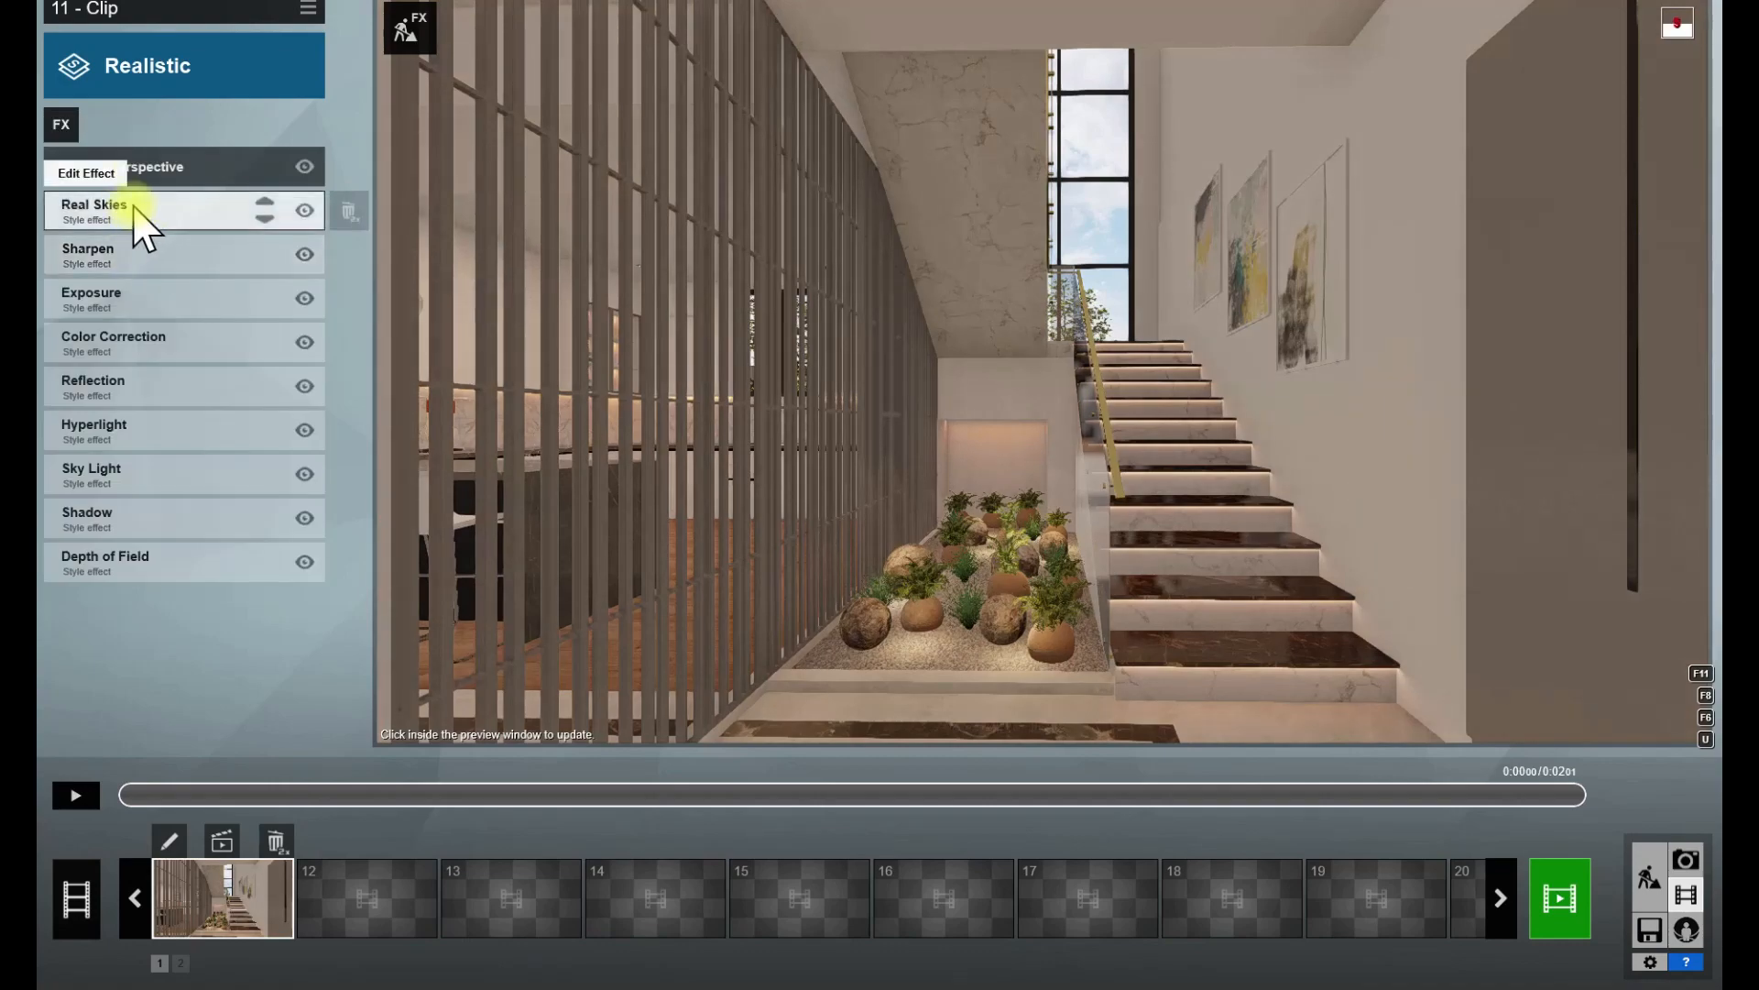
- Change the Real Skies effect to the Sunset sky with grey swirling clouds around the sun
{"action": "left_click", "coordinate": [139, 225]}
{"action": "left_click", "coordinate": [96, 216]}
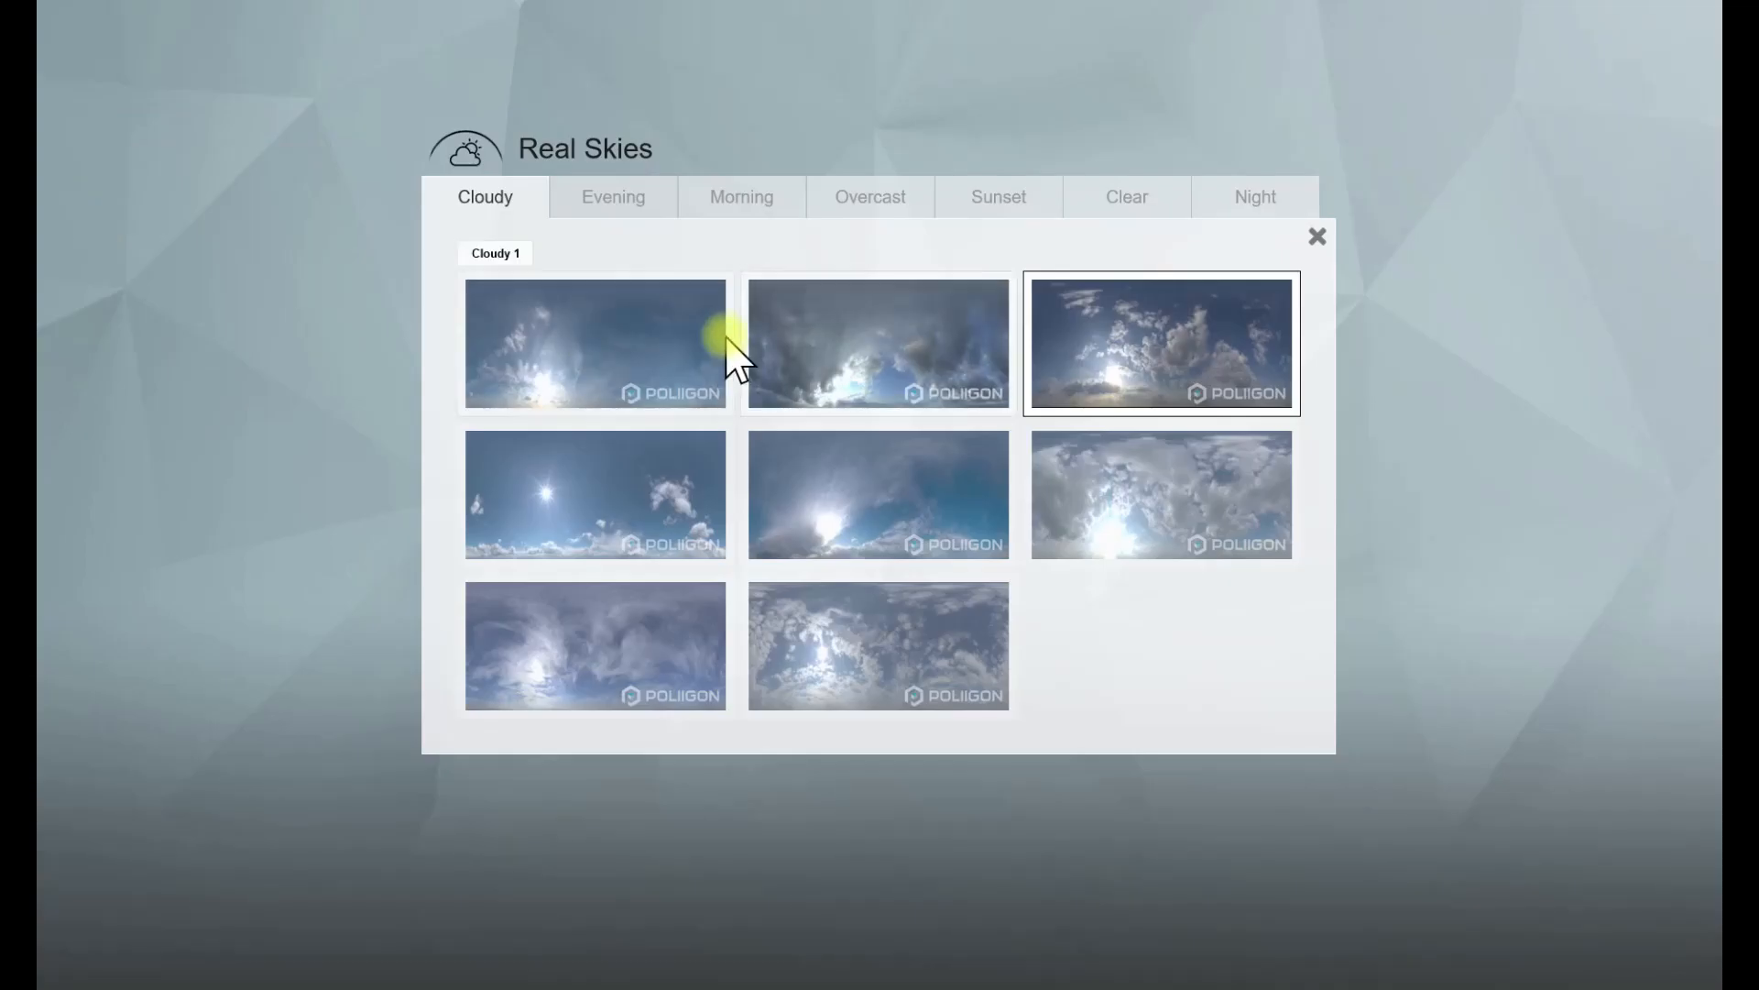
{"action": "left_click", "coordinate": [983, 204]}
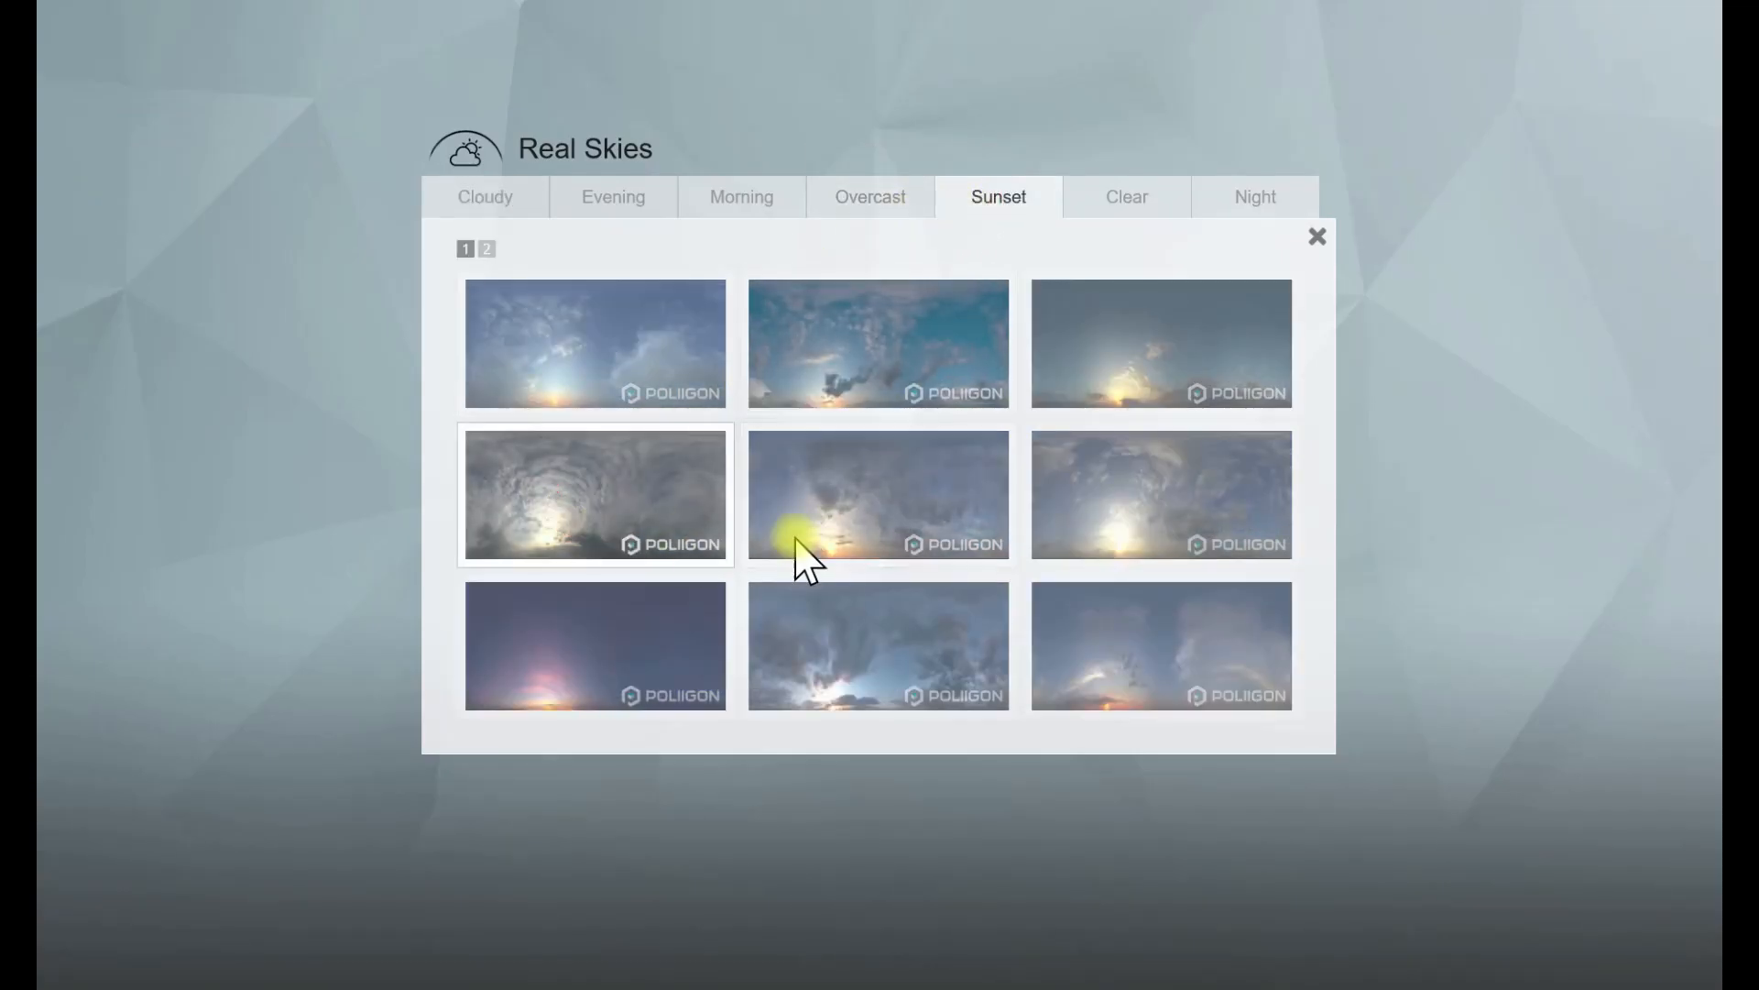
{"action": "left_click", "coordinate": [687, 541]}
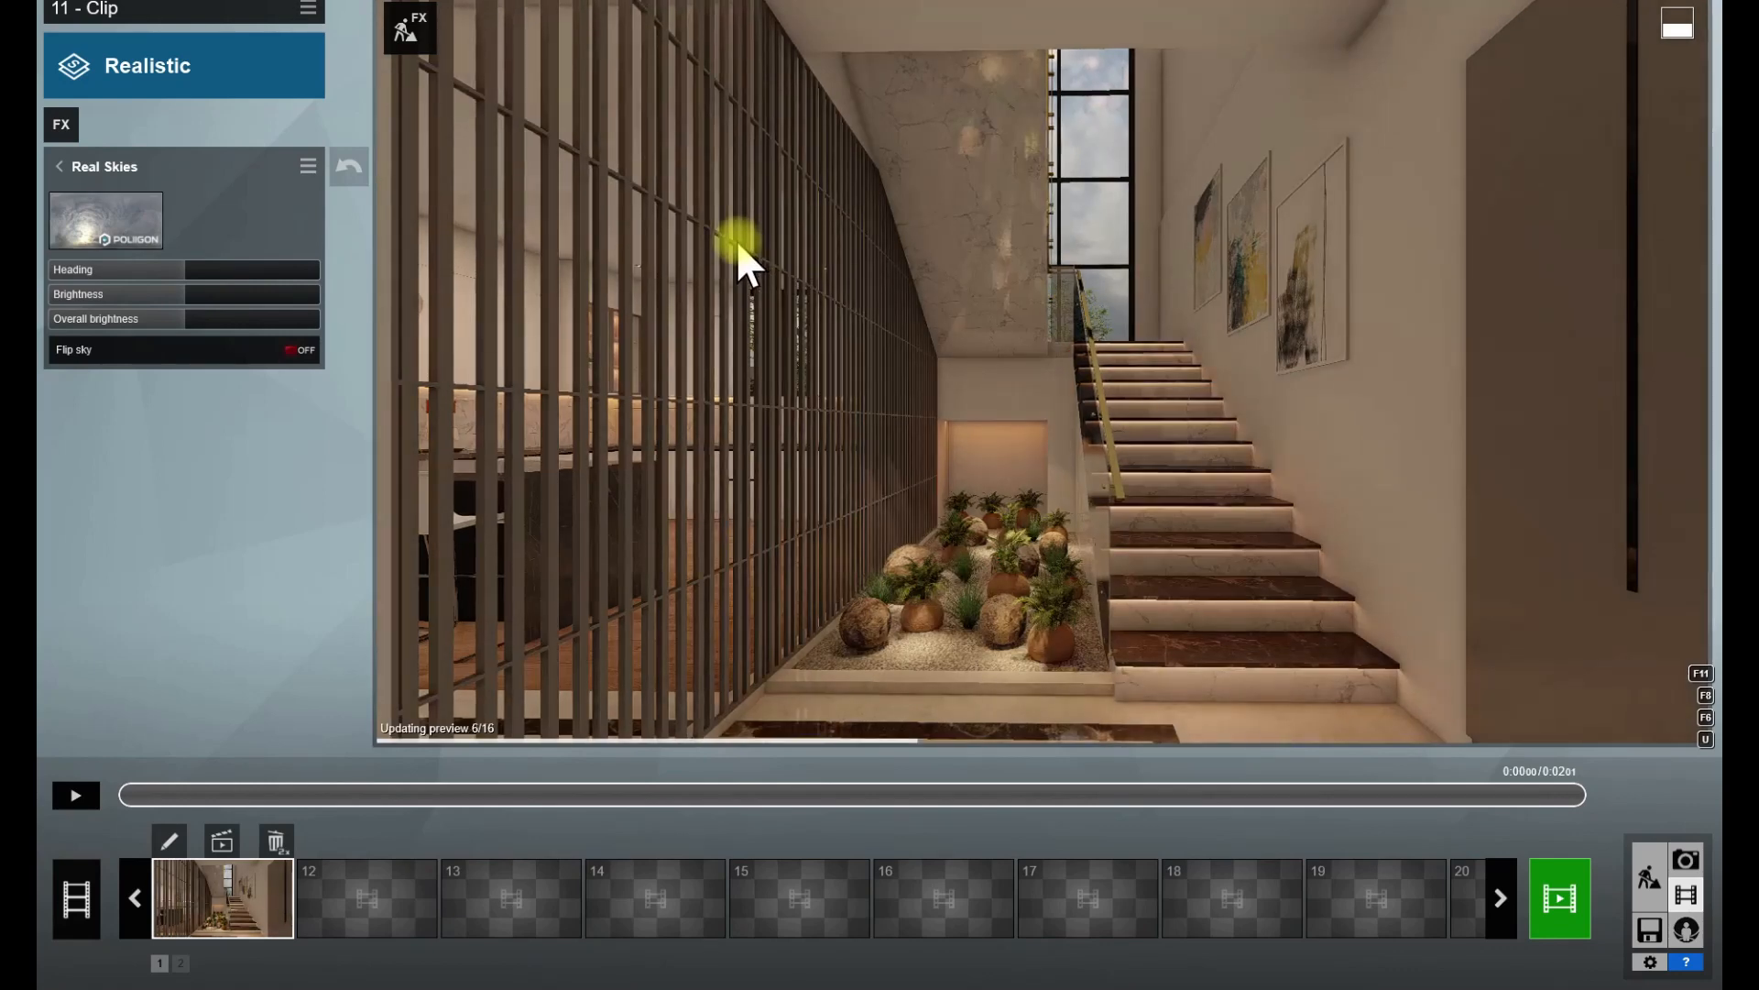
{"action": "left_click", "coordinate": [57, 165]}
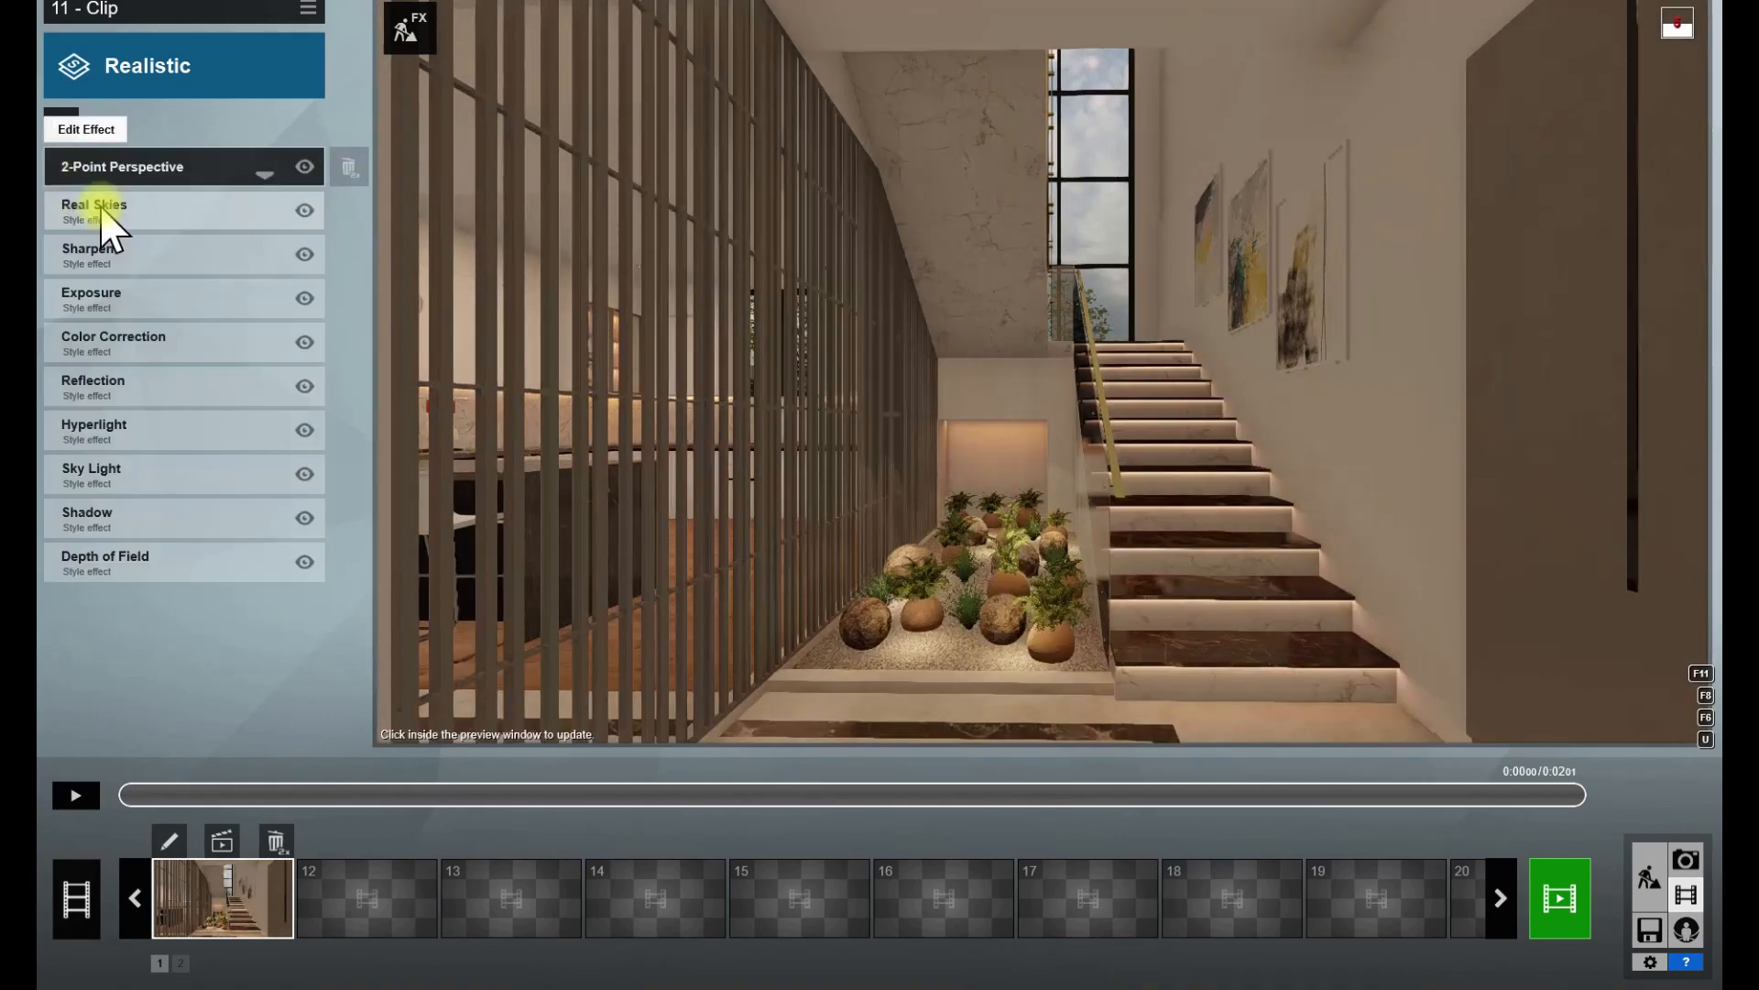
- Set the Color Correction temperature to 0.2 and refresh the preview
{"action": "left_click", "coordinate": [162, 345]}
{"action": "left_click_drag", "start_coordinate": [226, 201], "coordinate": [207, 203]}
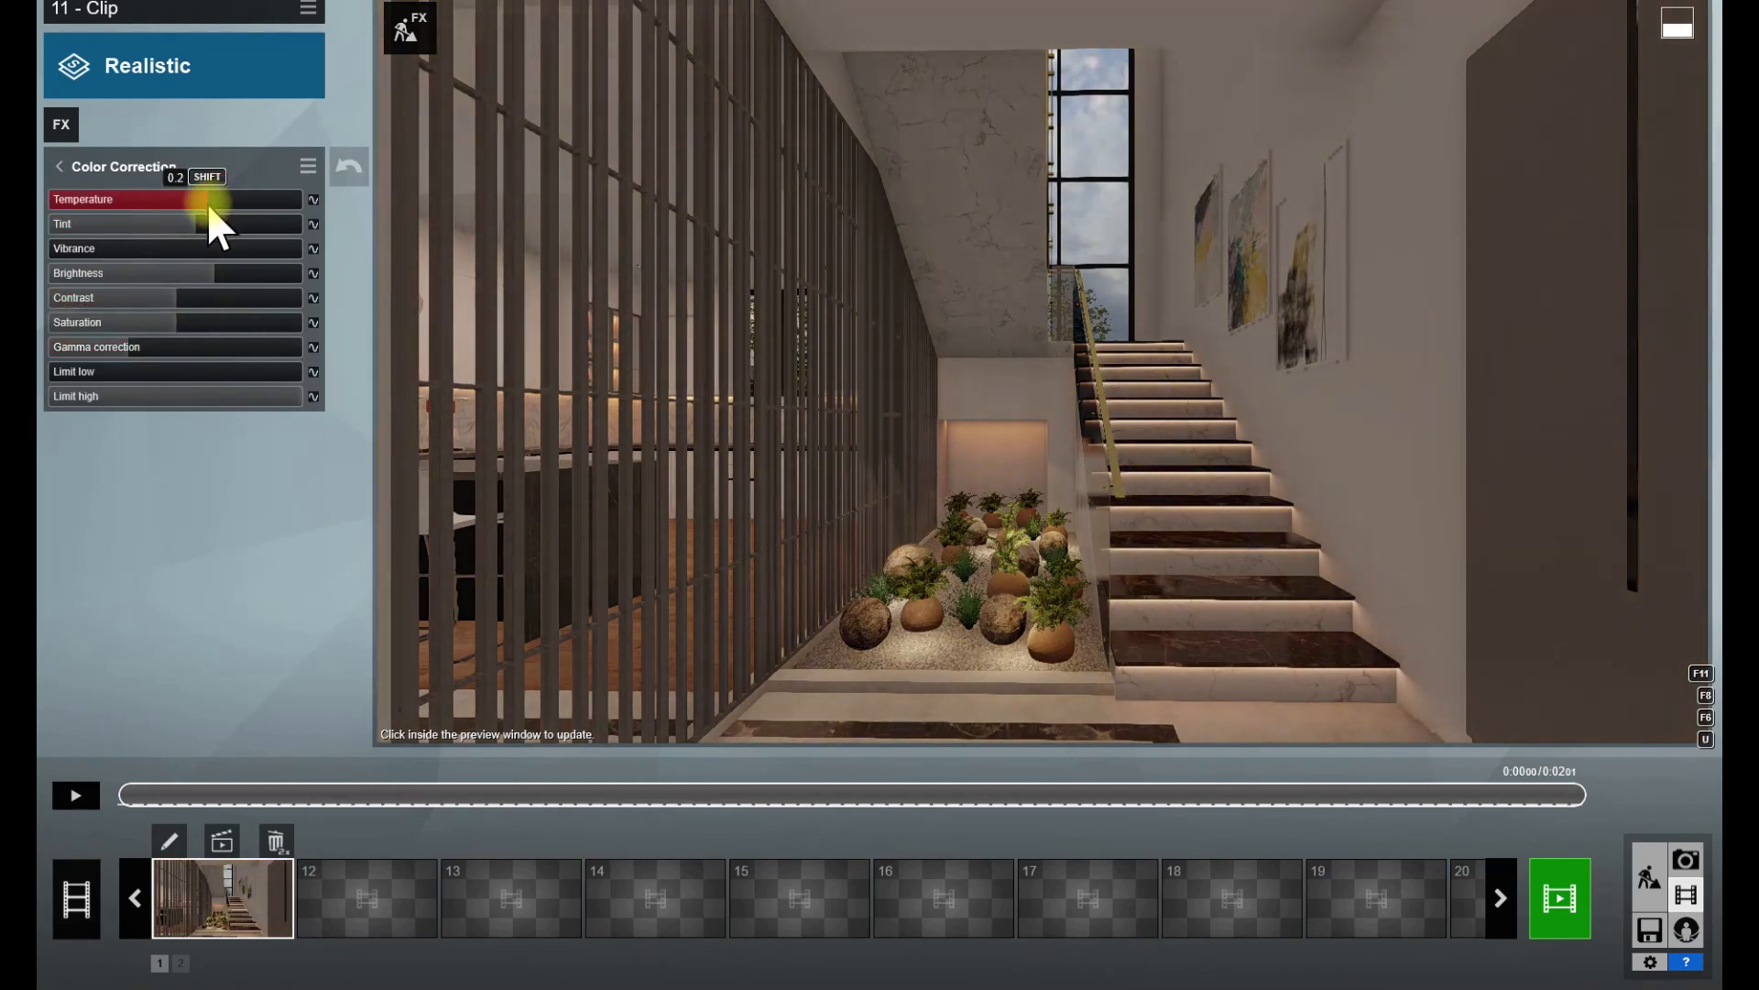
{"action": "left_click", "coordinate": [905, 436]}
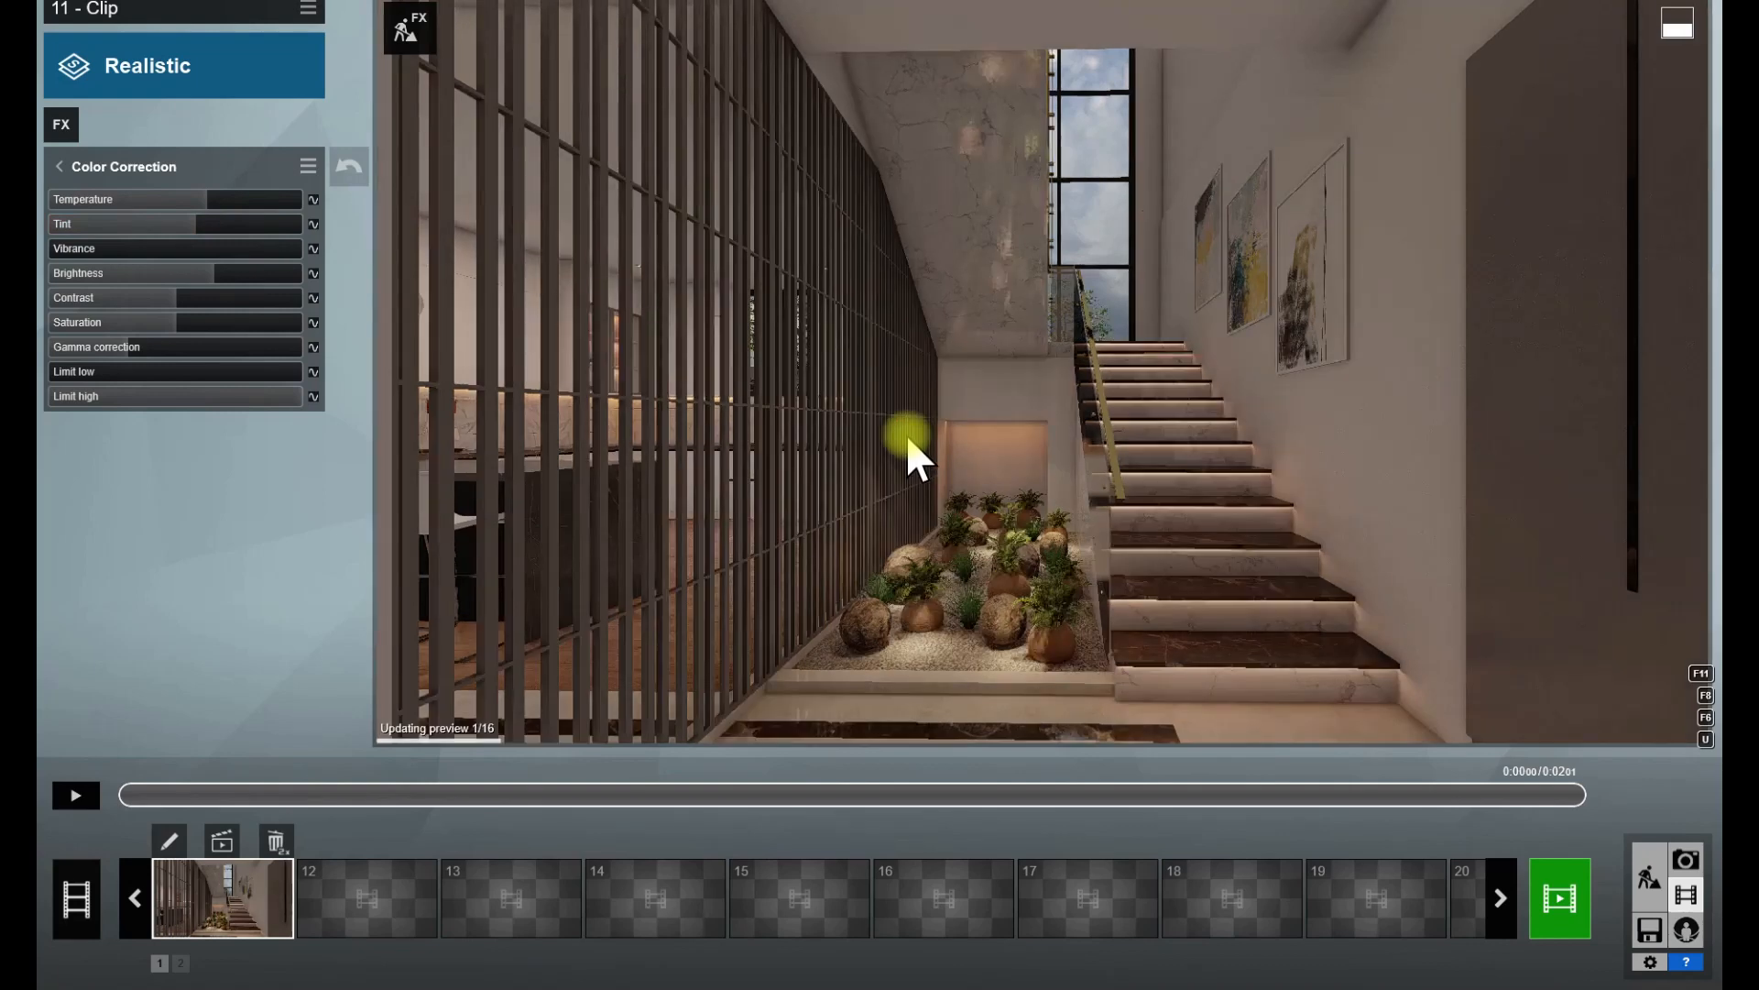
- Lower the Color Correction high limit to roughly two thirds of its range, checking the preview
{"action": "left_click_drag", "start_coordinate": [250, 399], "coordinate": [239, 398]}
{"action": "left_click", "coordinate": [910, 498]}
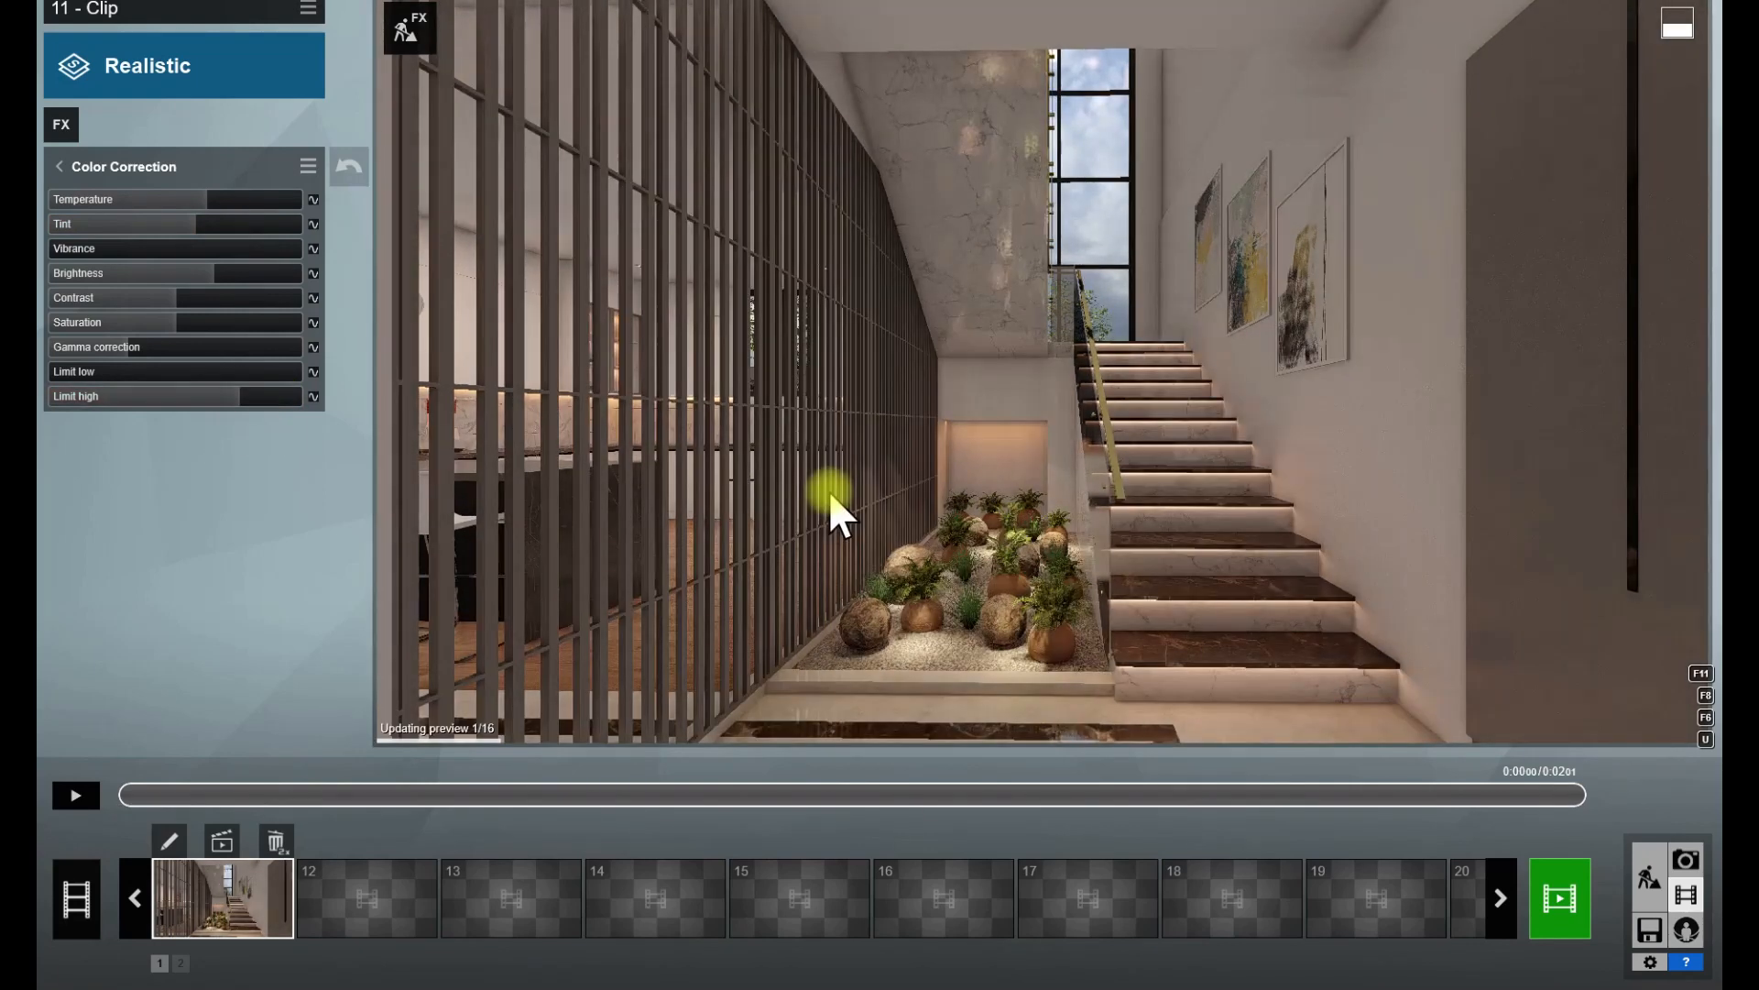
{"action": "left_click_drag", "start_coordinate": [212, 394], "coordinate": [229, 399]}
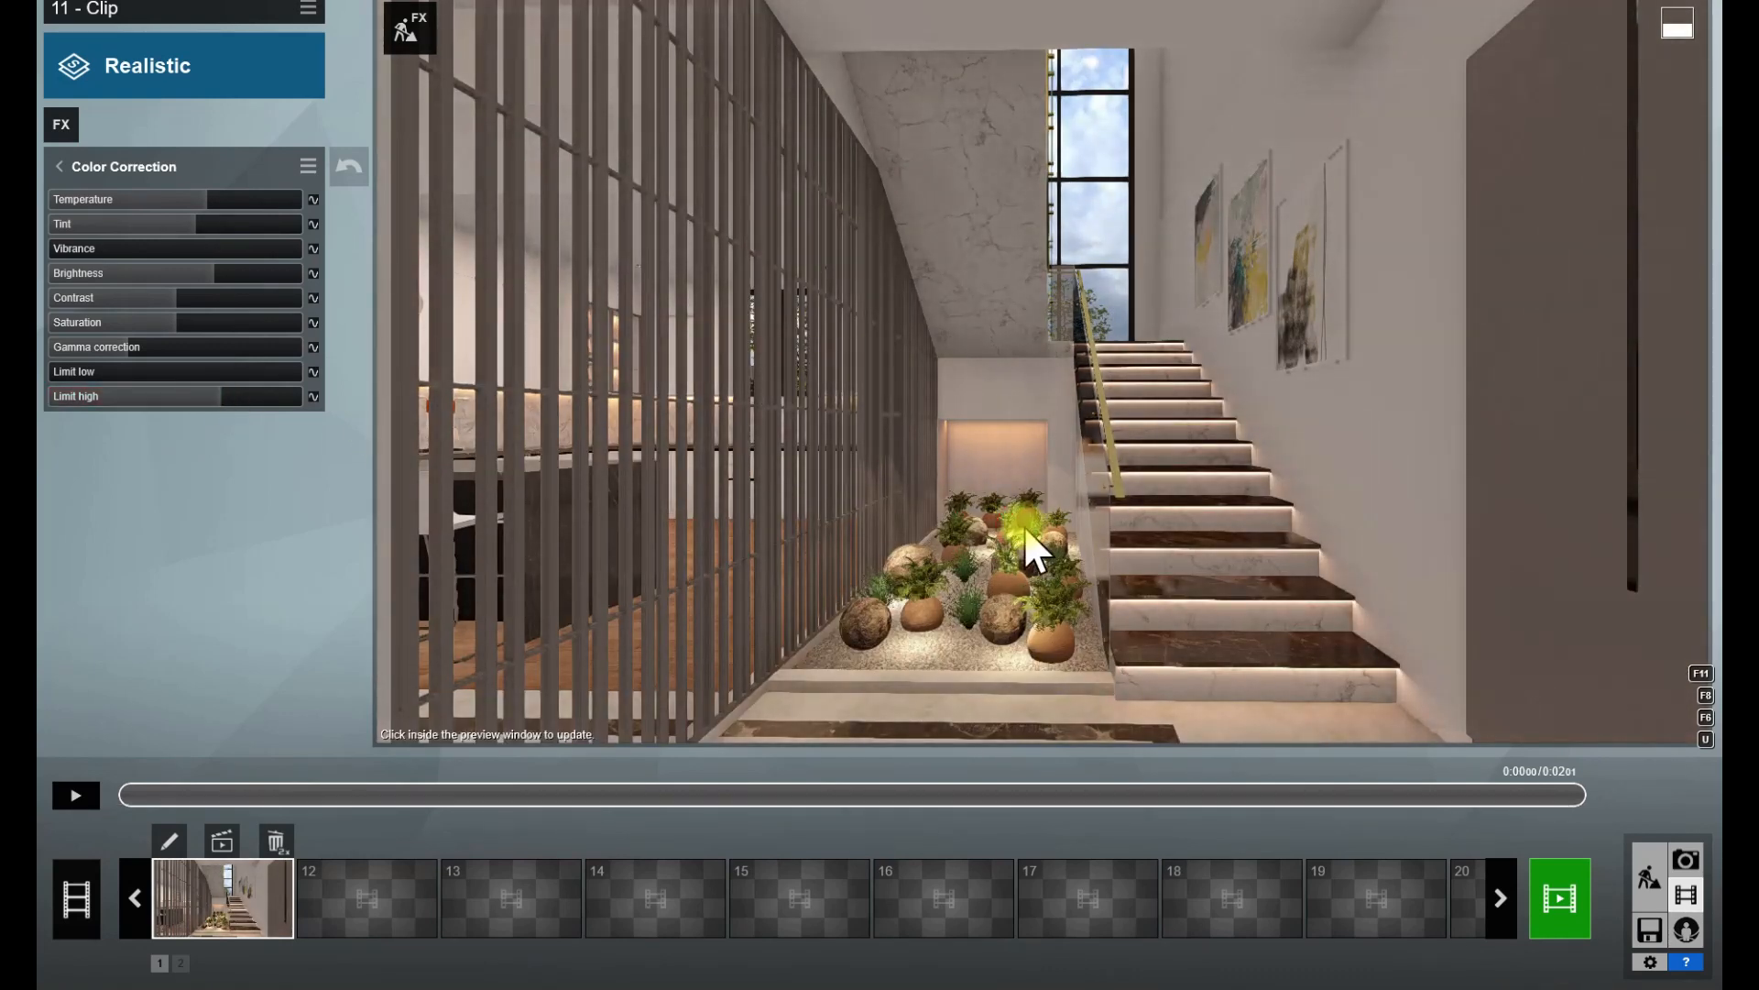
{"action": "left_click", "coordinate": [1024, 526]}
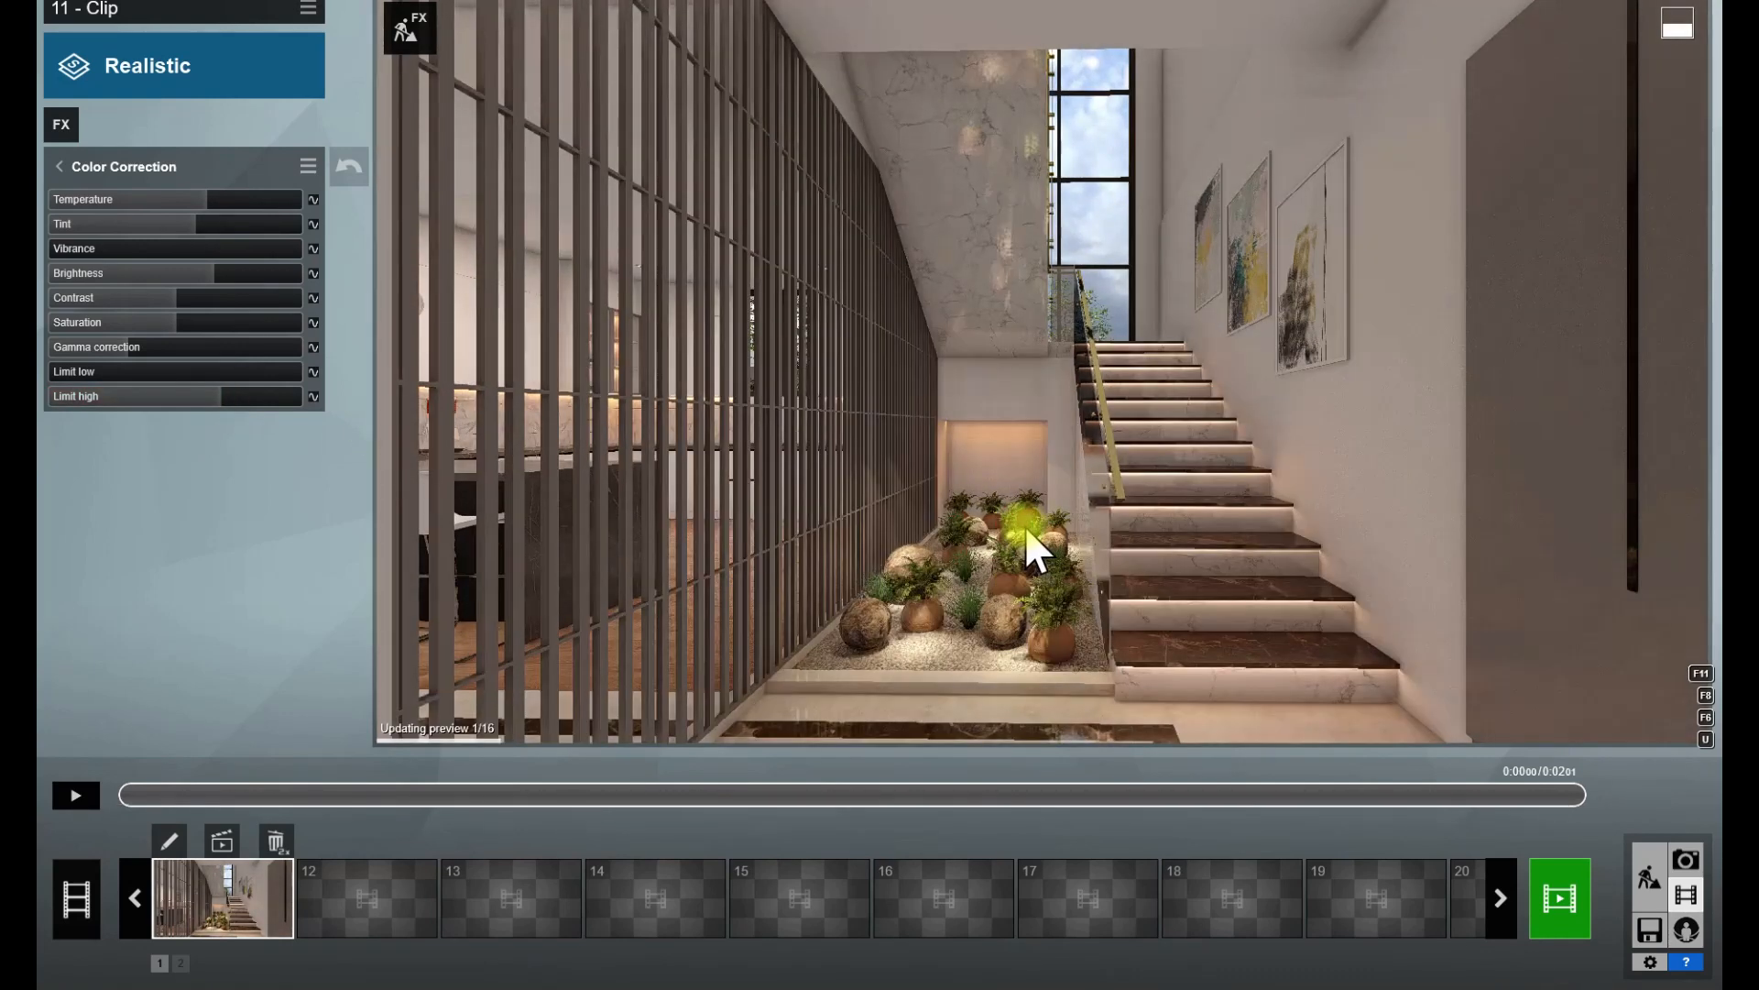
{"action": "left_click", "coordinate": [57, 165]}
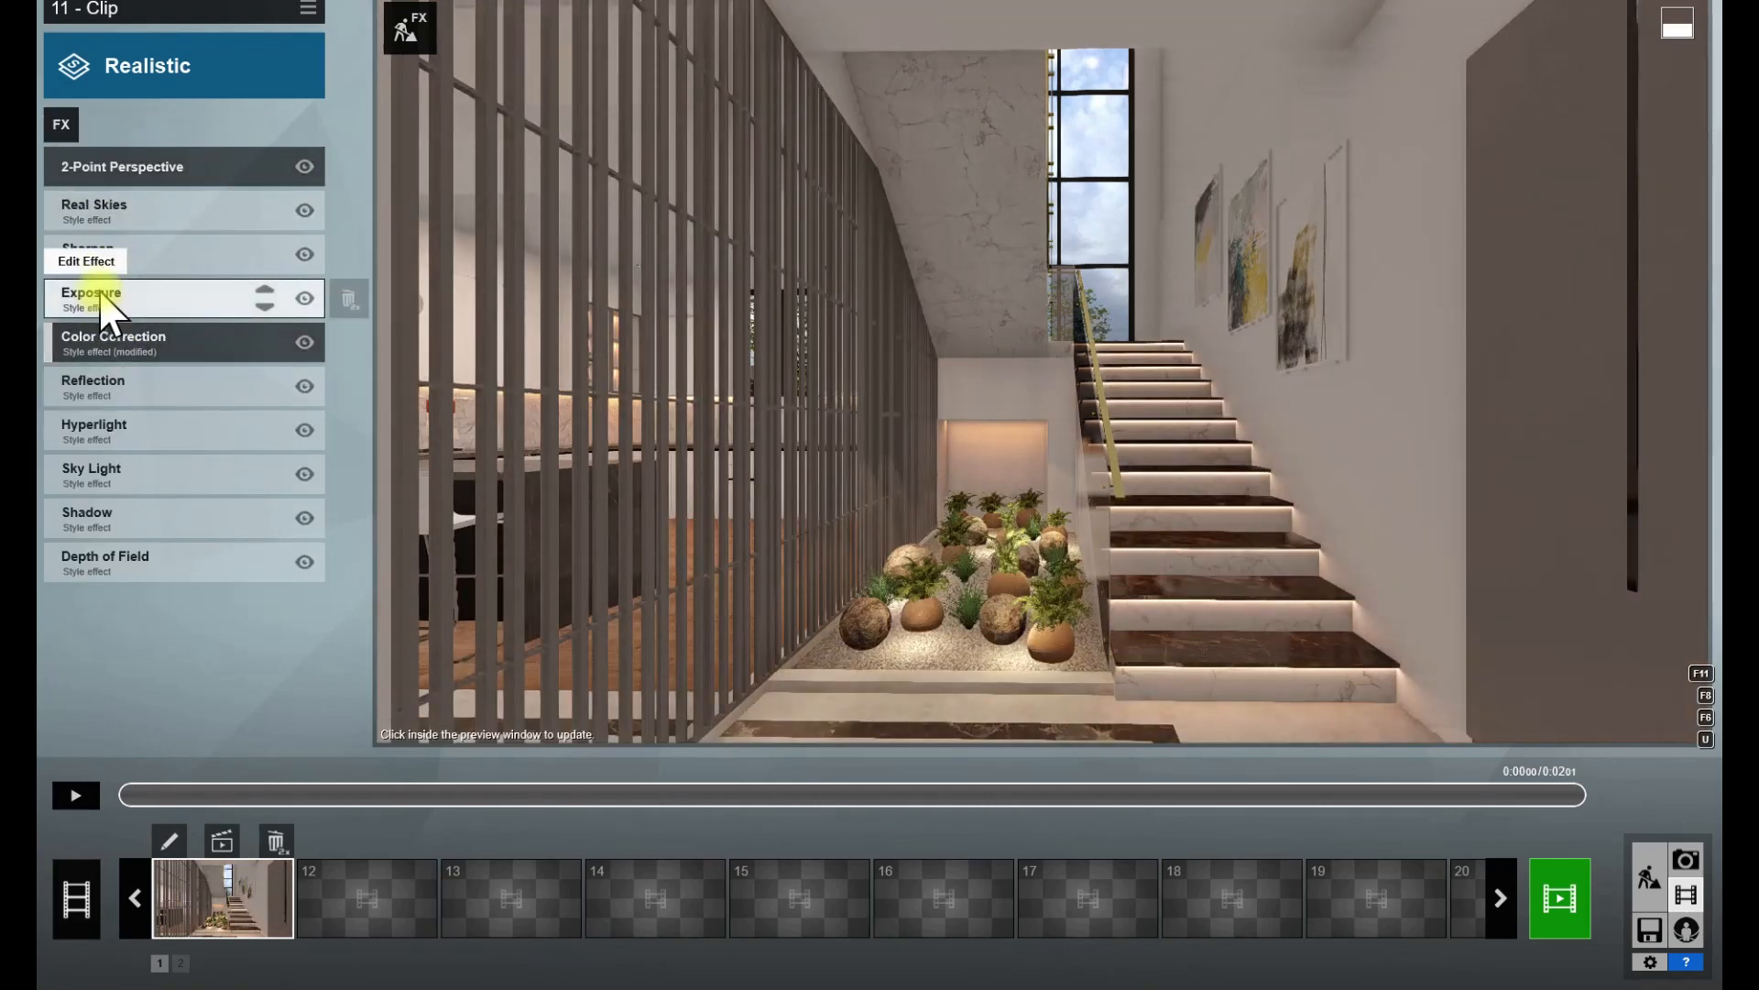
- Set the clip's Exposure effect to 0.5 and refresh the preview
{"action": "left_click", "coordinate": [251, 306]}
{"action": "left_click_drag", "start_coordinate": [206, 204], "coordinate": [167, 200]}
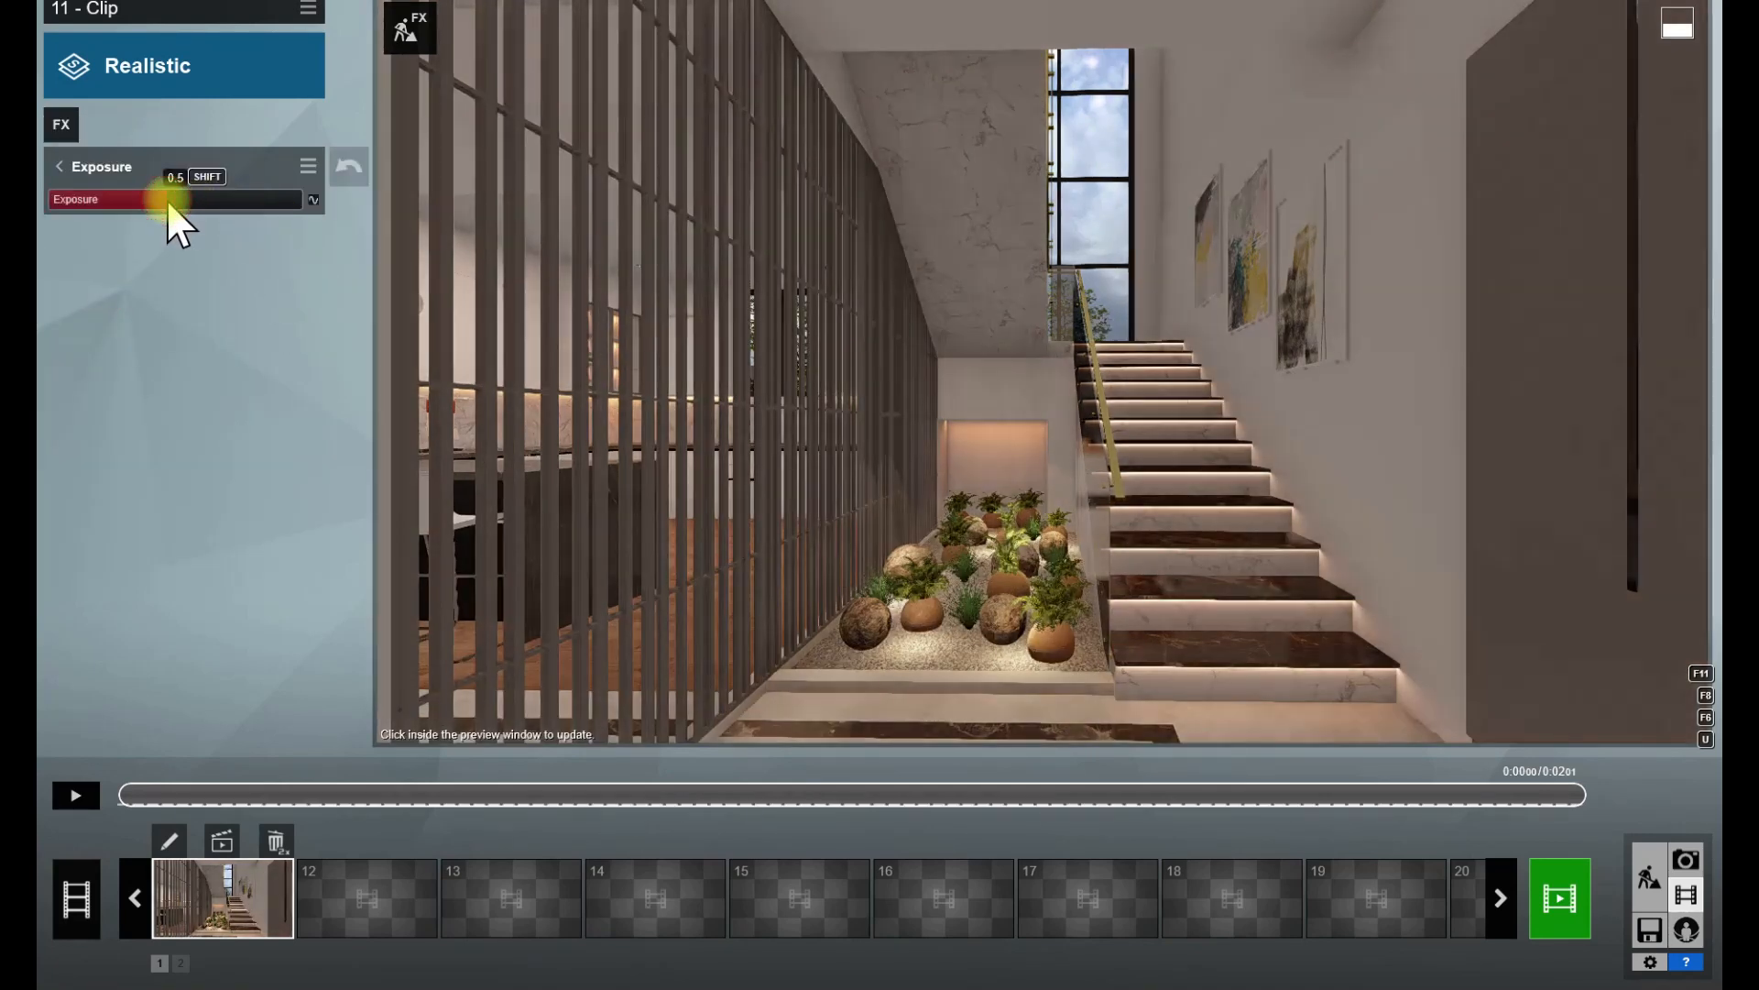
{"action": "left_click", "coordinate": [942, 459]}
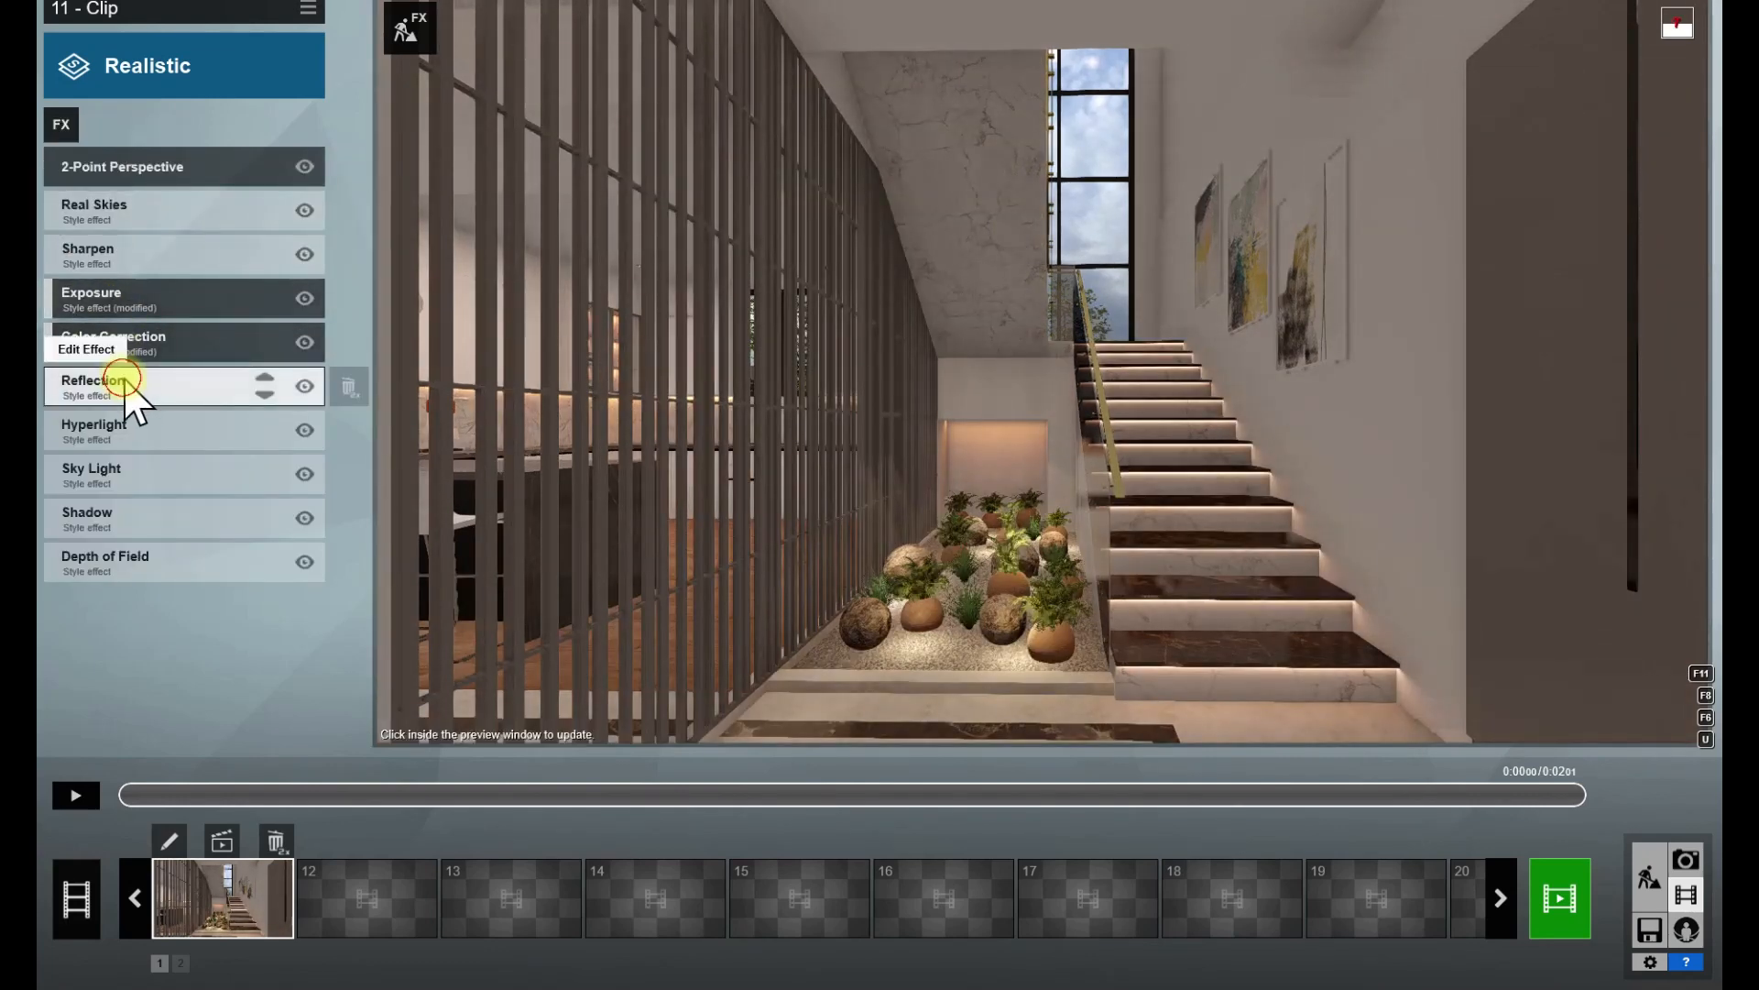
- Add a reflection plane on the tall dark wall panel beside the staircase
{"action": "left_click", "coordinate": [117, 380]}
{"action": "left_click", "coordinate": [94, 229]}
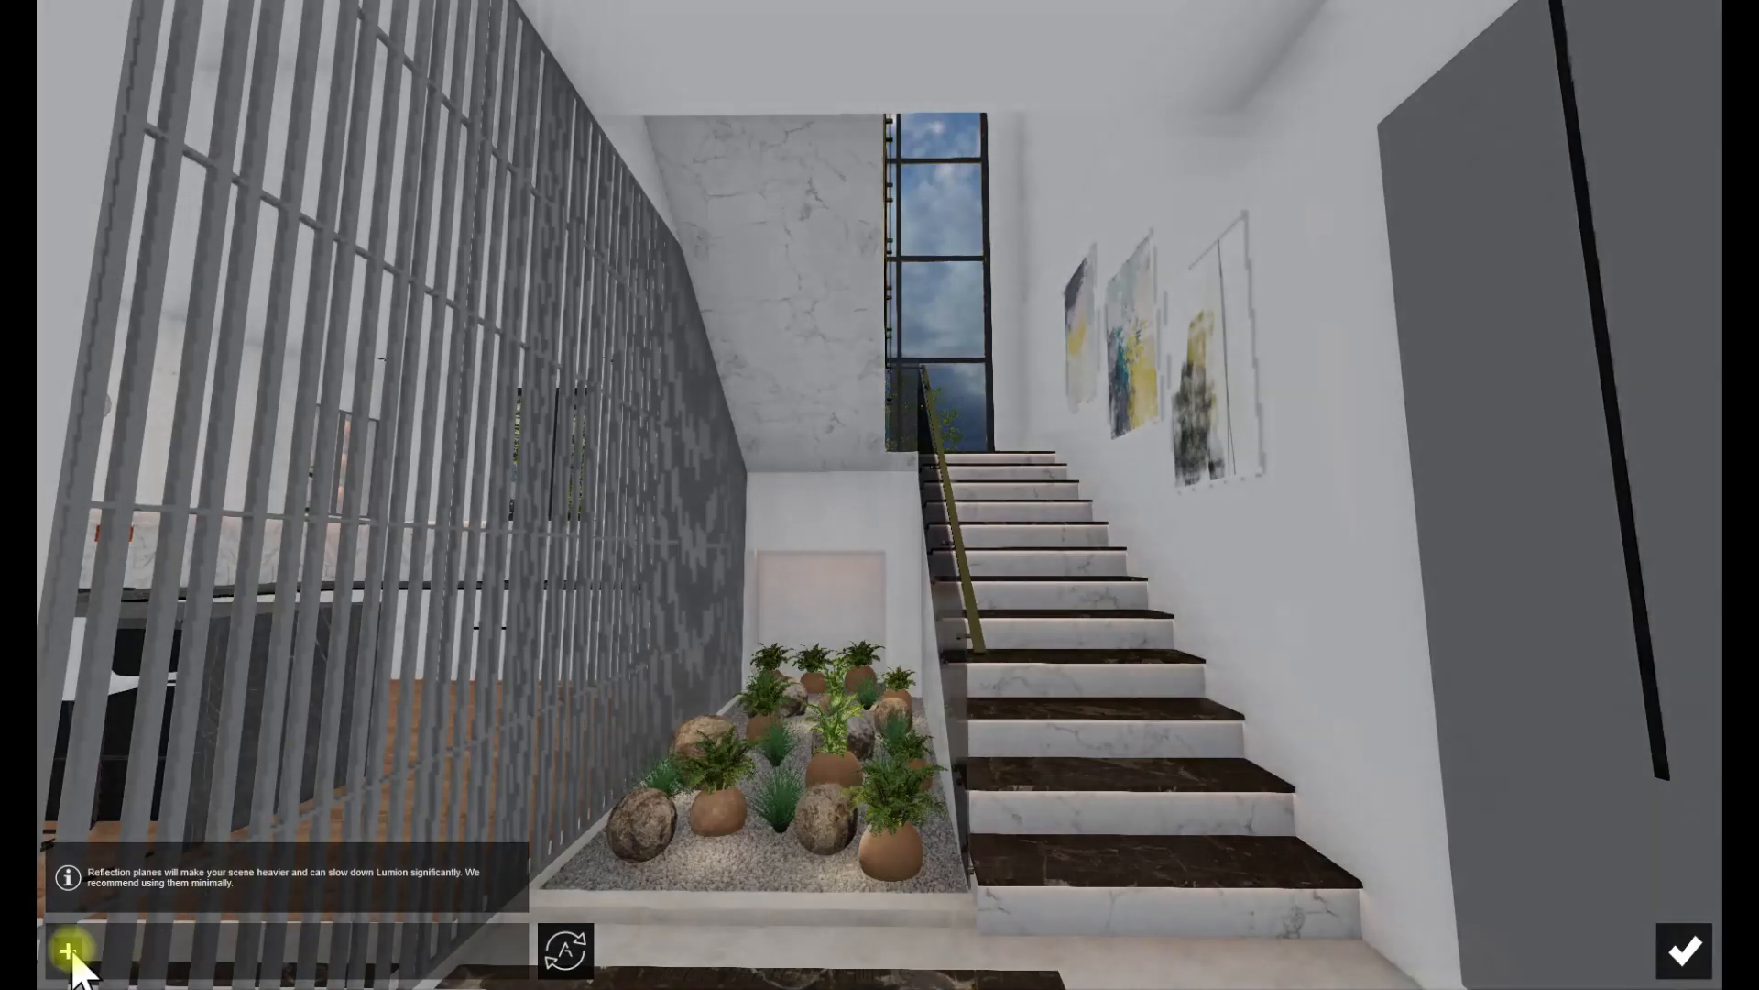
{"action": "left_click", "coordinate": [1571, 538]}
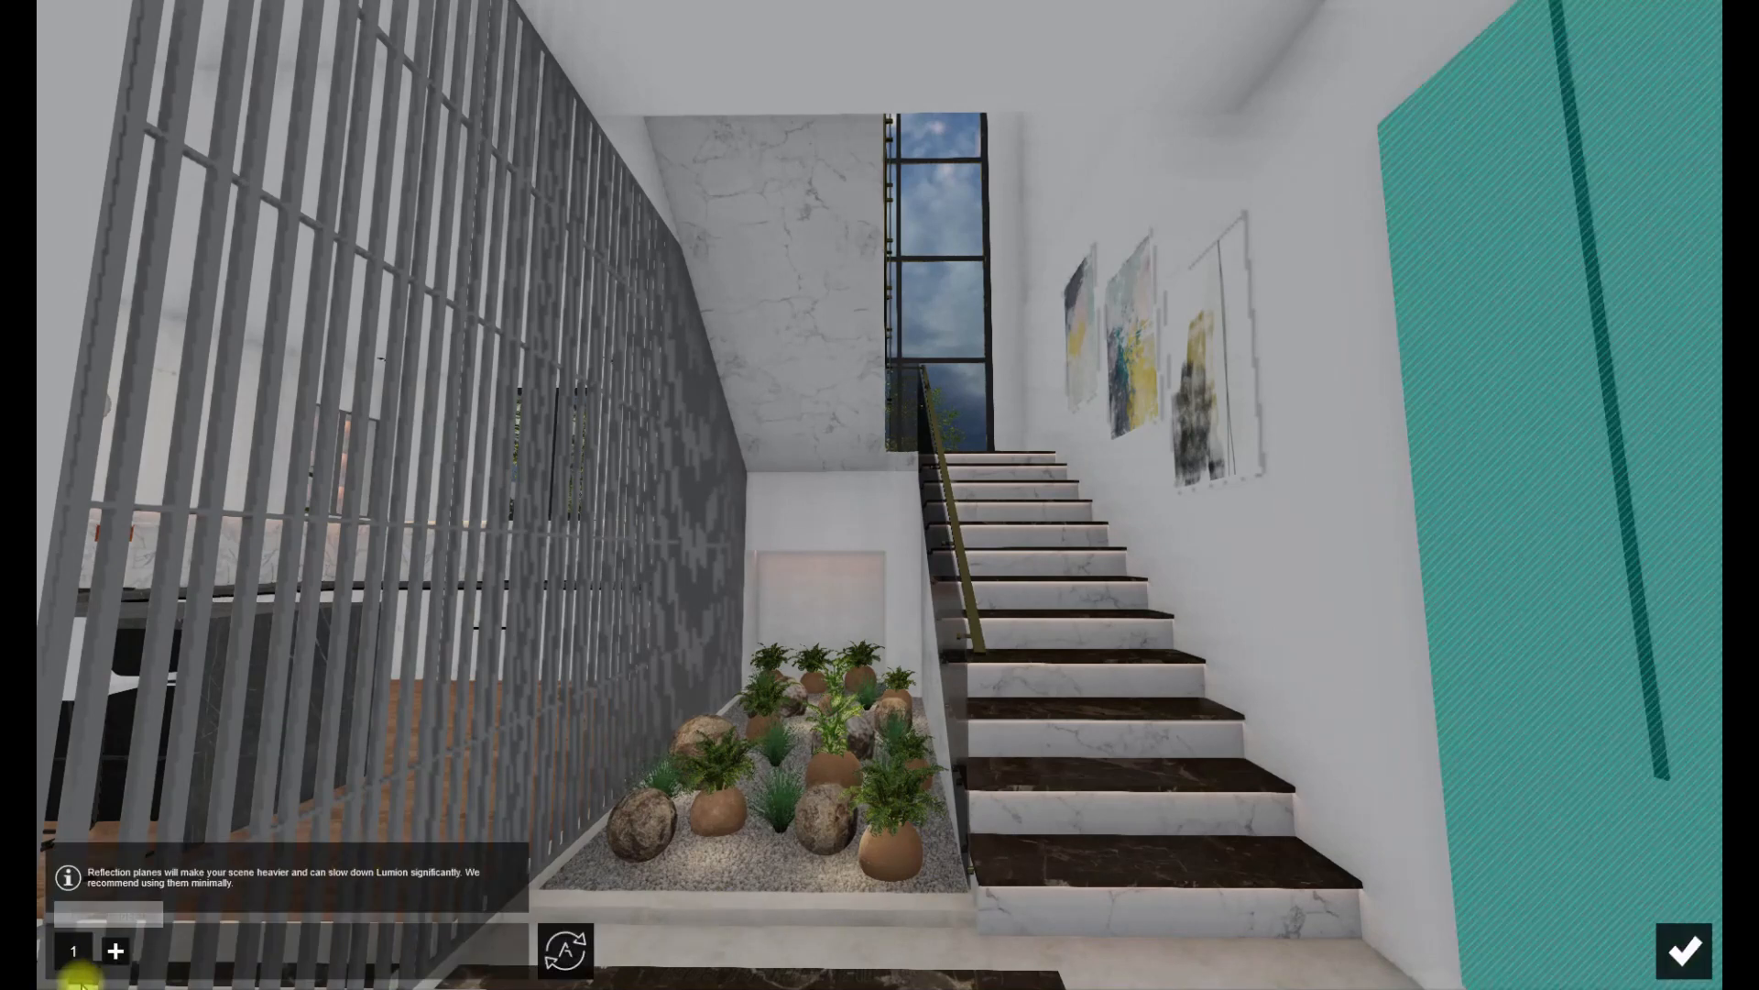
- Add reflection planes on the three lowest dark marble stair treads
{"action": "left_click", "coordinate": [114, 945]}
{"action": "left_click", "coordinate": [1028, 852]}
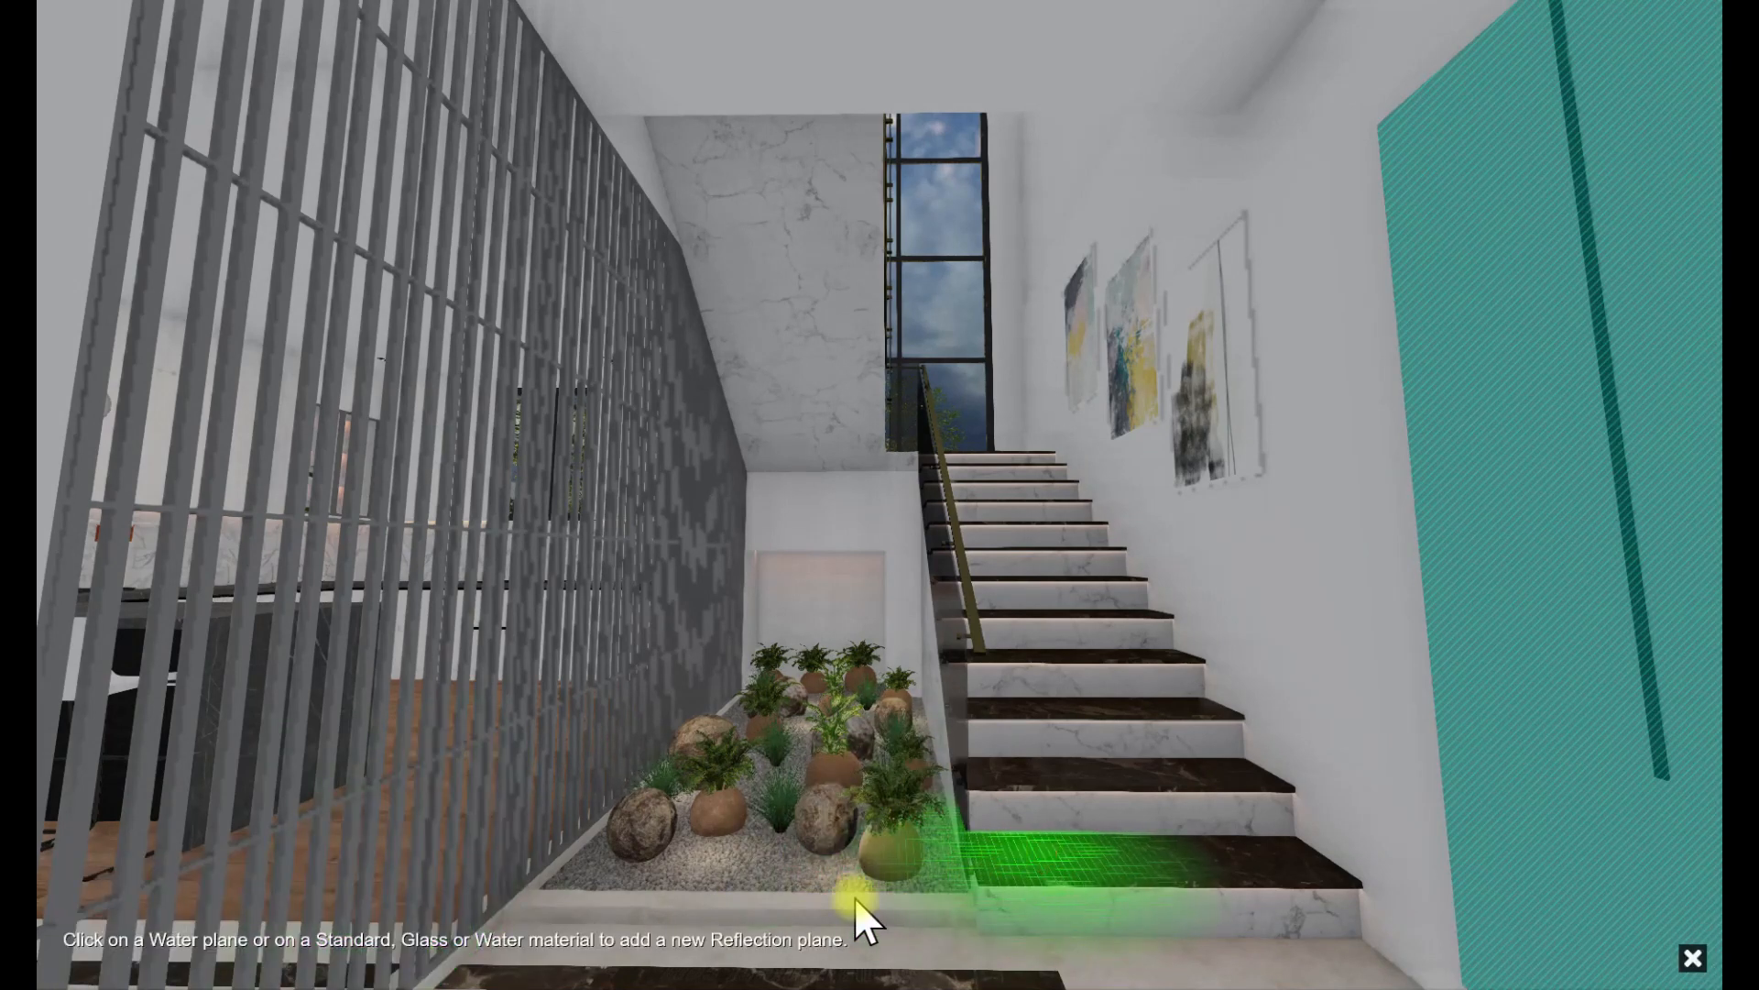
{"action": "left_click", "coordinate": [164, 950]}
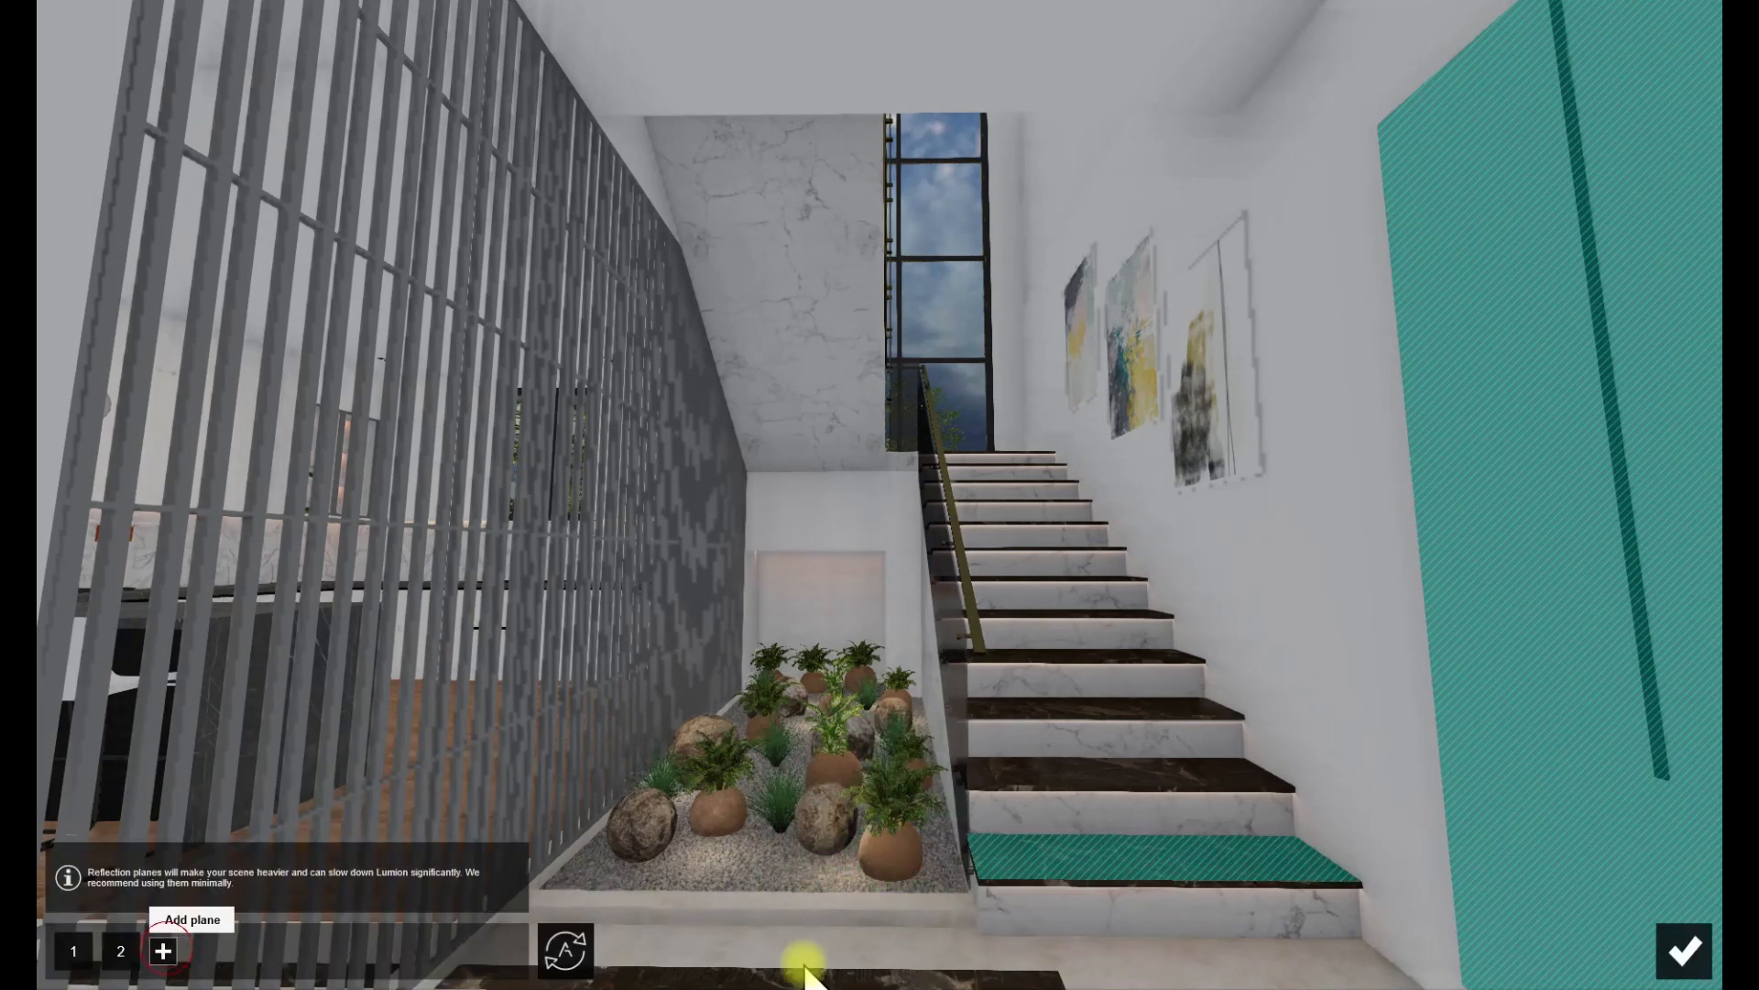
{"action": "left_click", "coordinate": [1059, 778]}
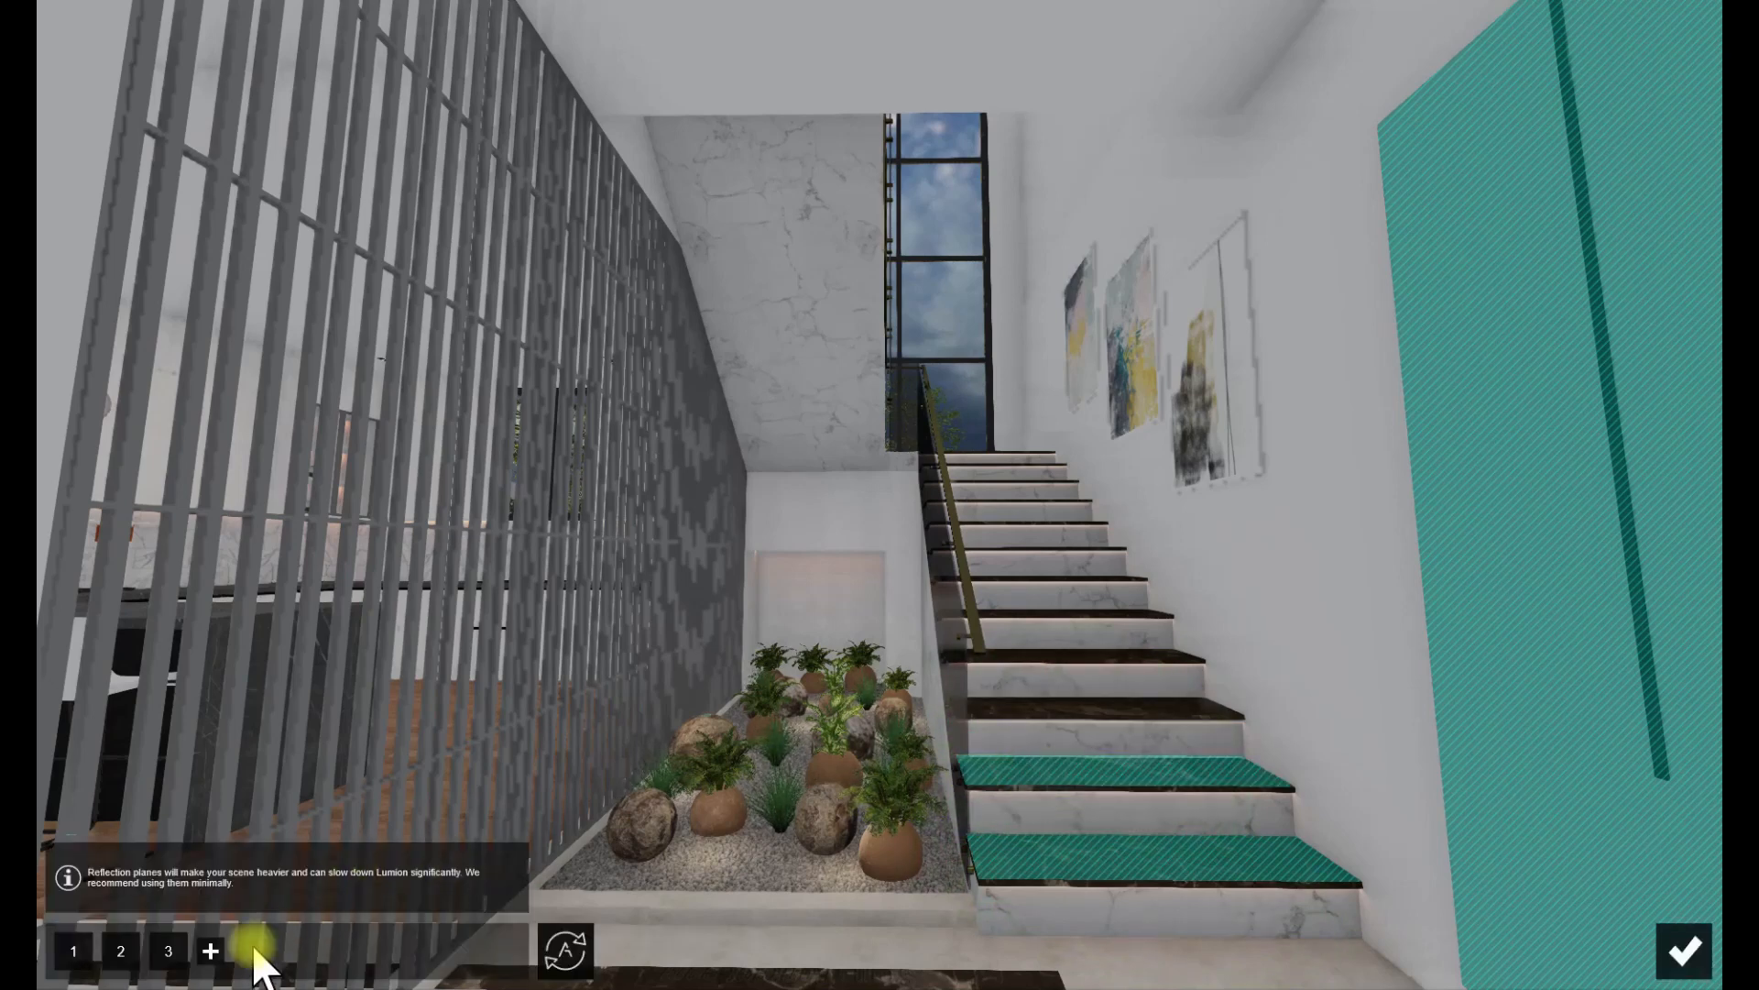
{"action": "left_click", "coordinate": [209, 950]}
{"action": "left_click", "coordinate": [1149, 706]}
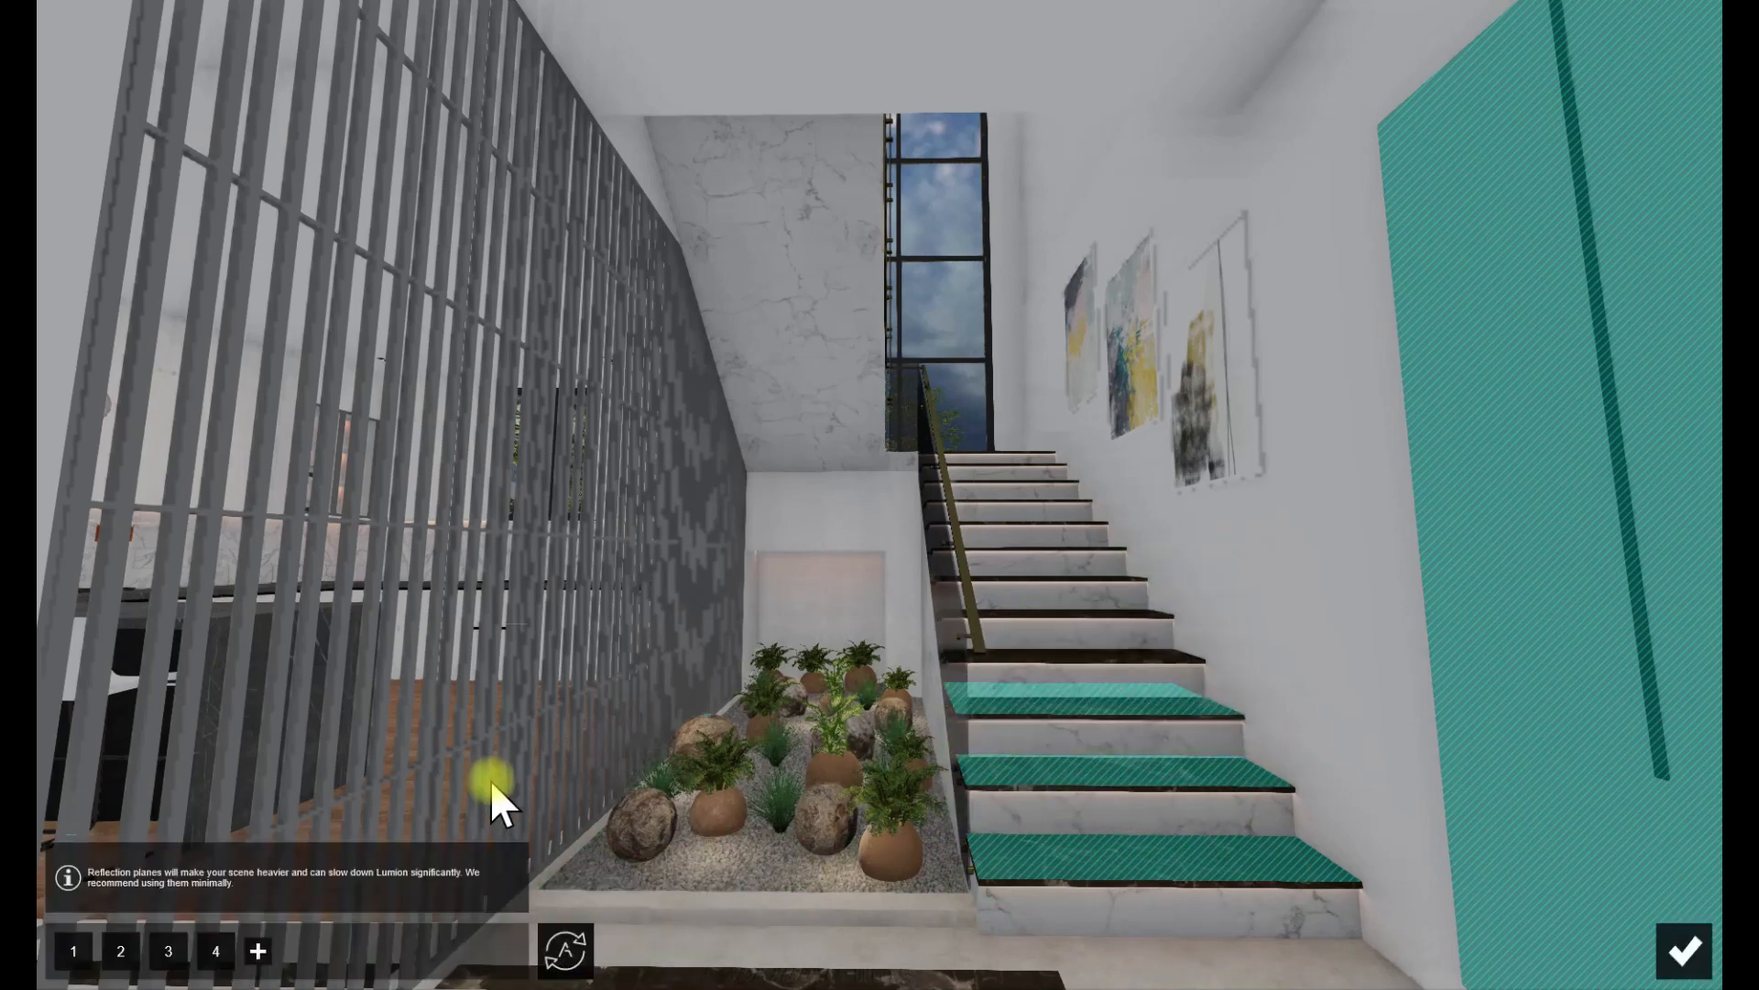
- Add reflection planes on the light floor and on the dark floor strip in the foreground
{"action": "left_click", "coordinate": [257, 951]}
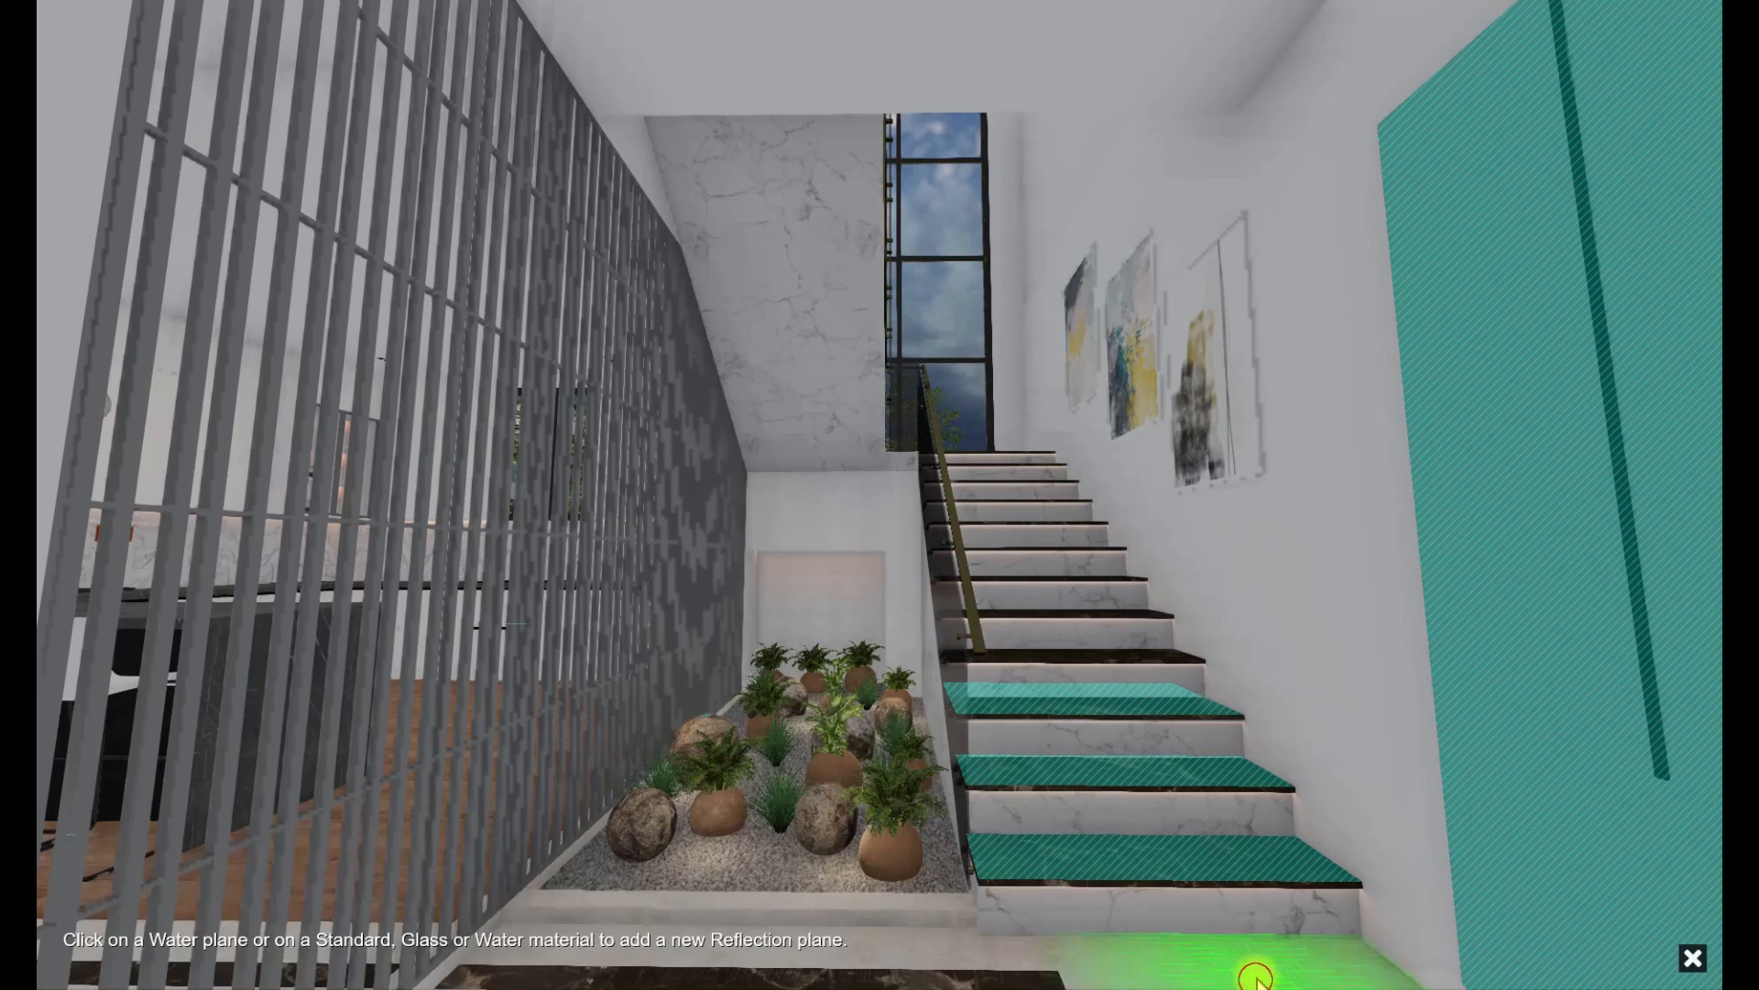
{"action": "left_click", "coordinate": [772, 832]}
{"action": "left_click", "coordinate": [305, 952]}
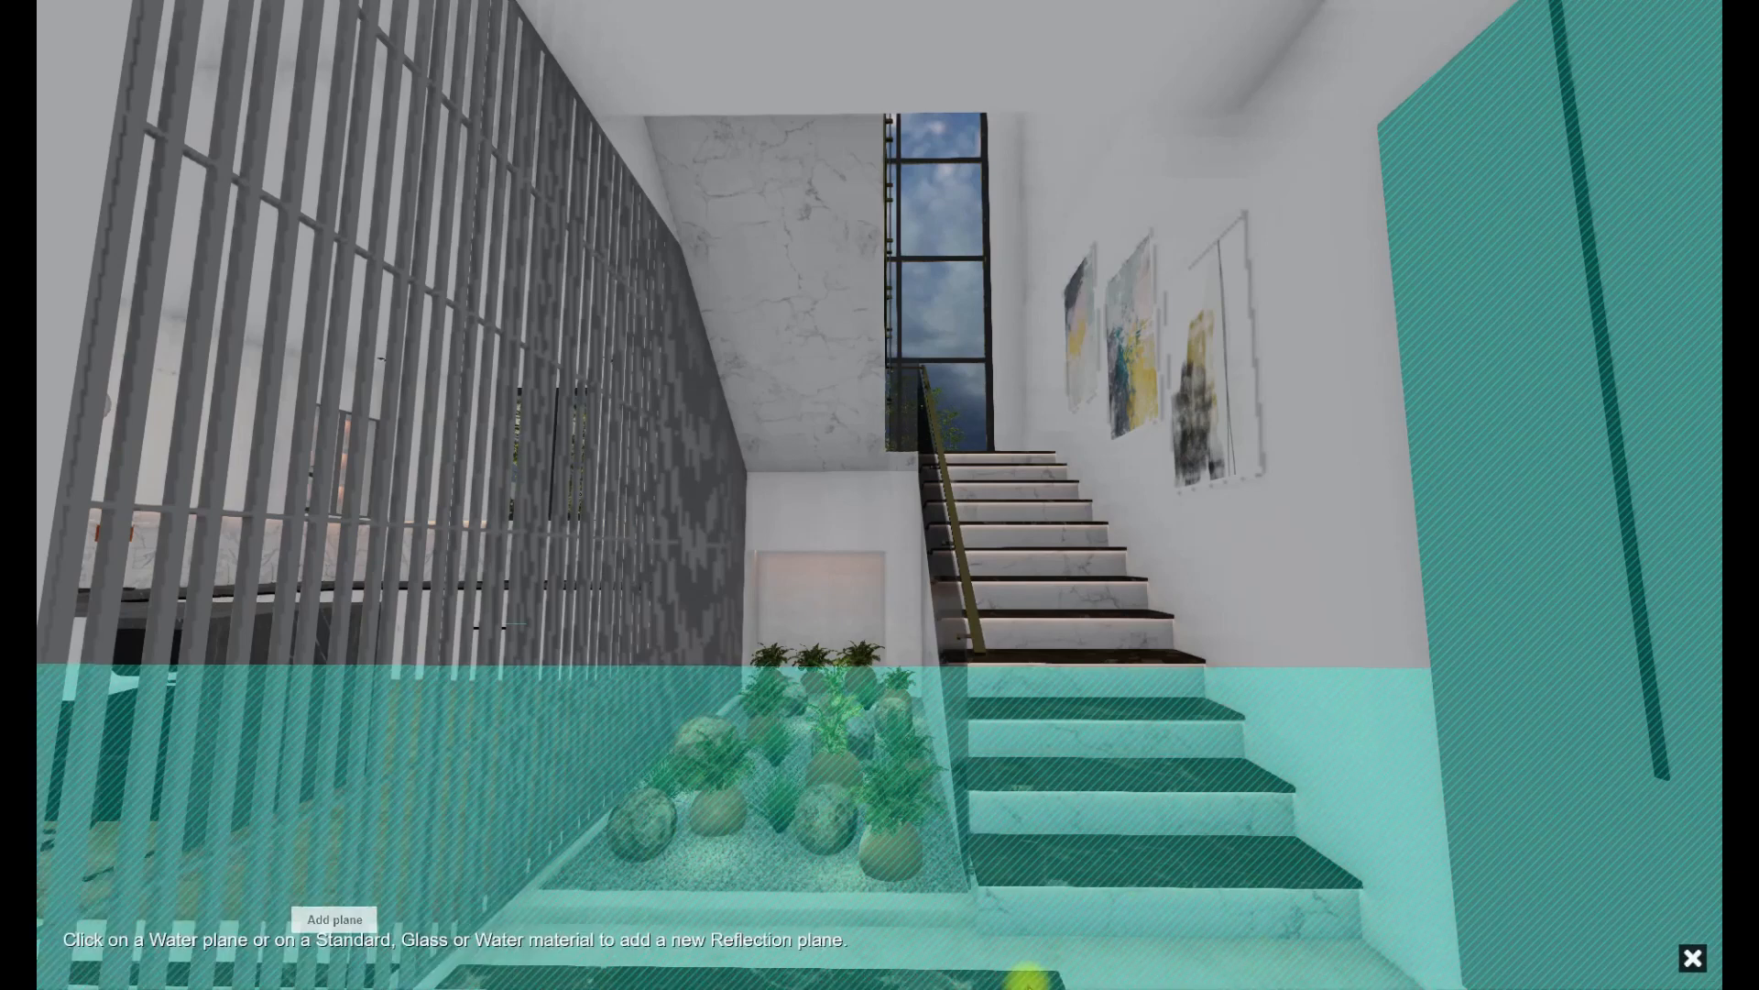
{"action": "left_click", "coordinate": [1009, 972]}
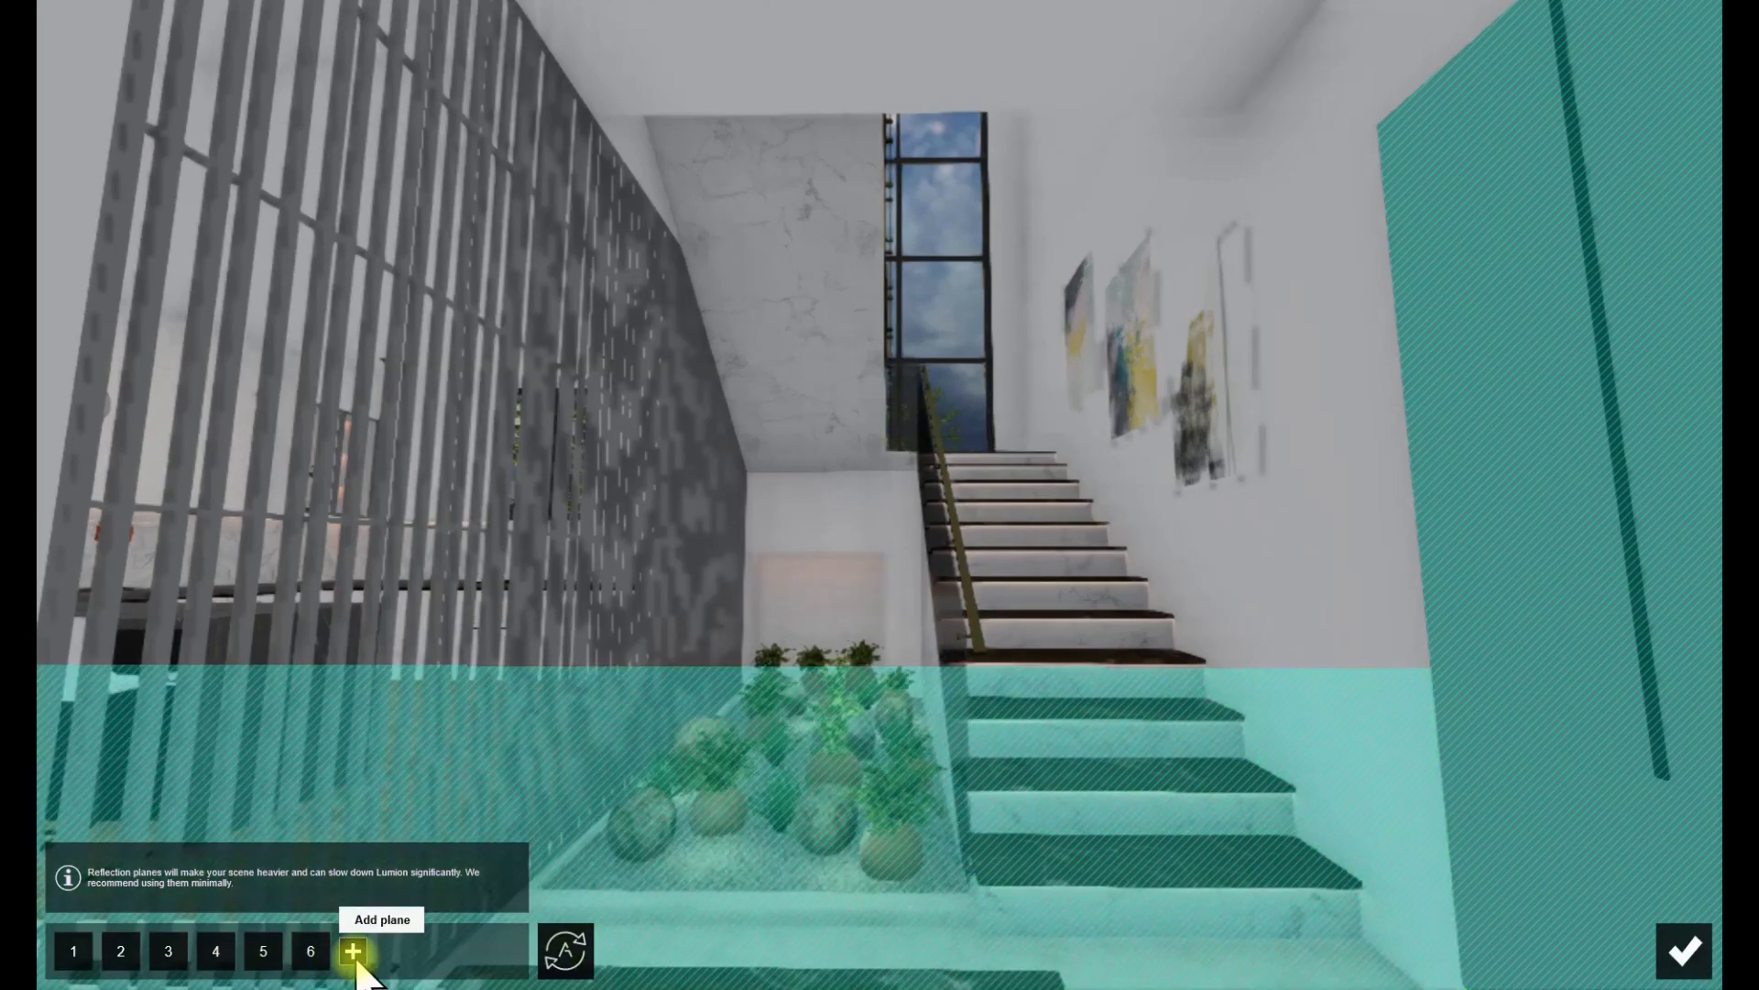
- Add reflection planes on the fourth and fifth stair treads and finish editing the planes
{"action": "left_click", "coordinate": [352, 950]}
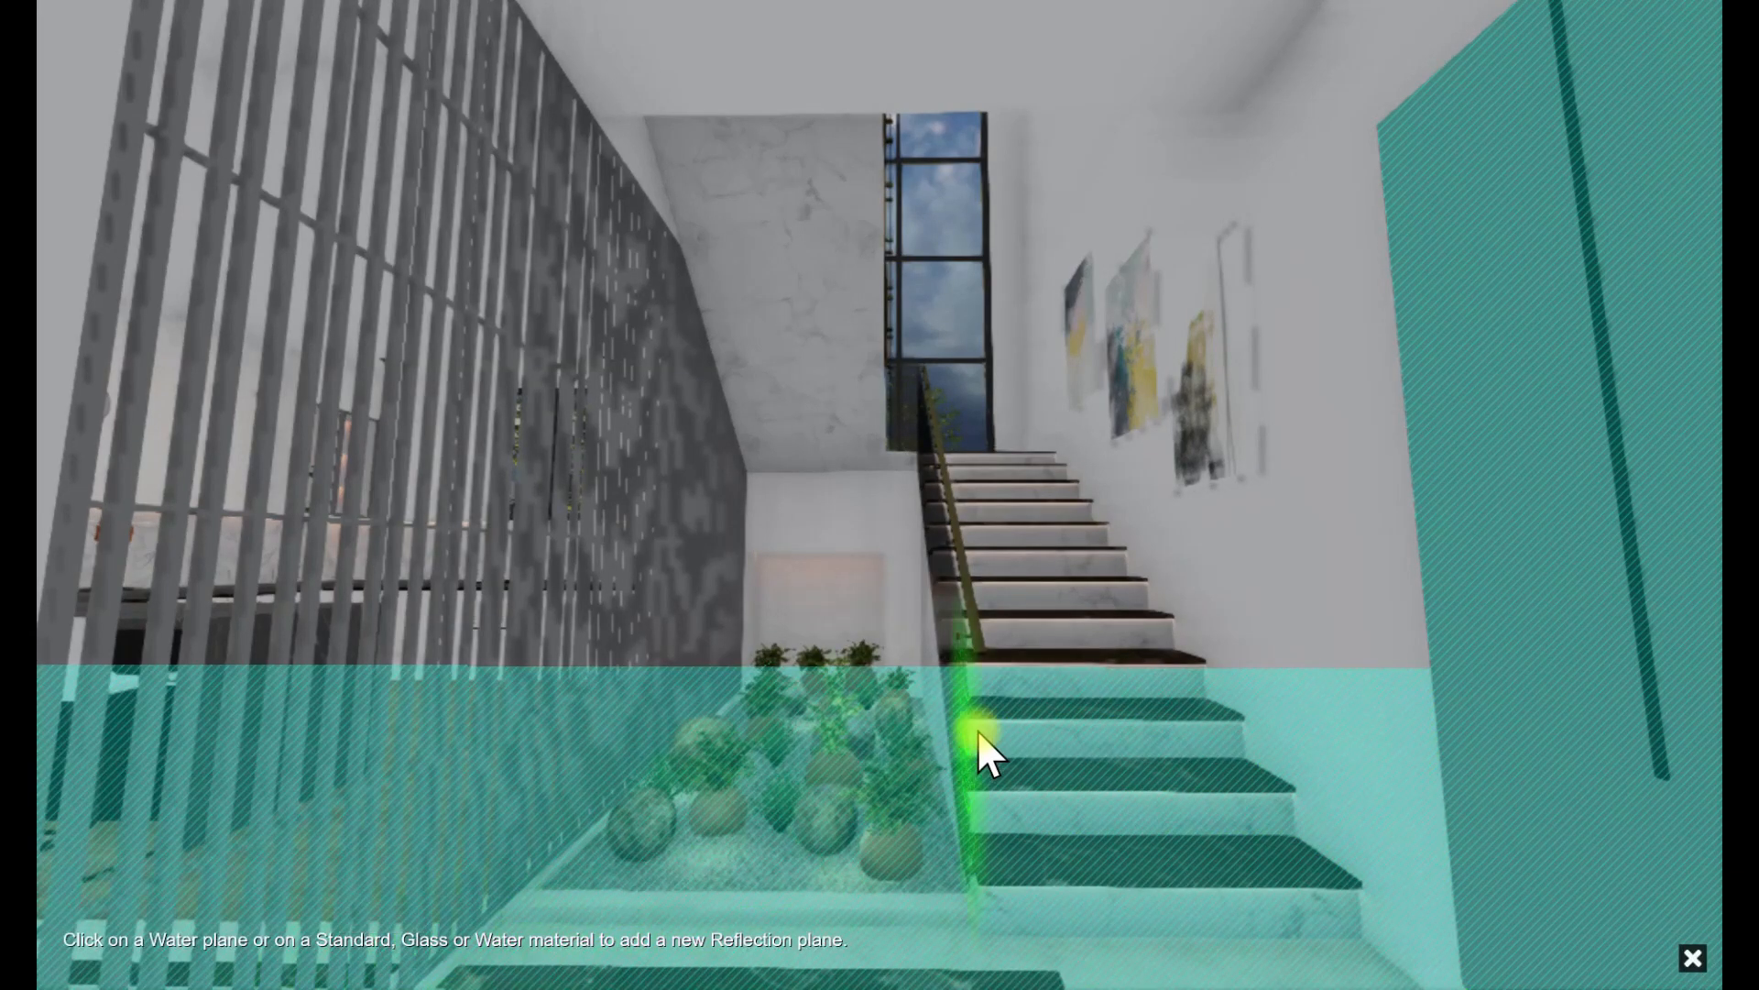
{"action": "left_click", "coordinate": [1023, 654]}
{"action": "left_click", "coordinate": [411, 954]}
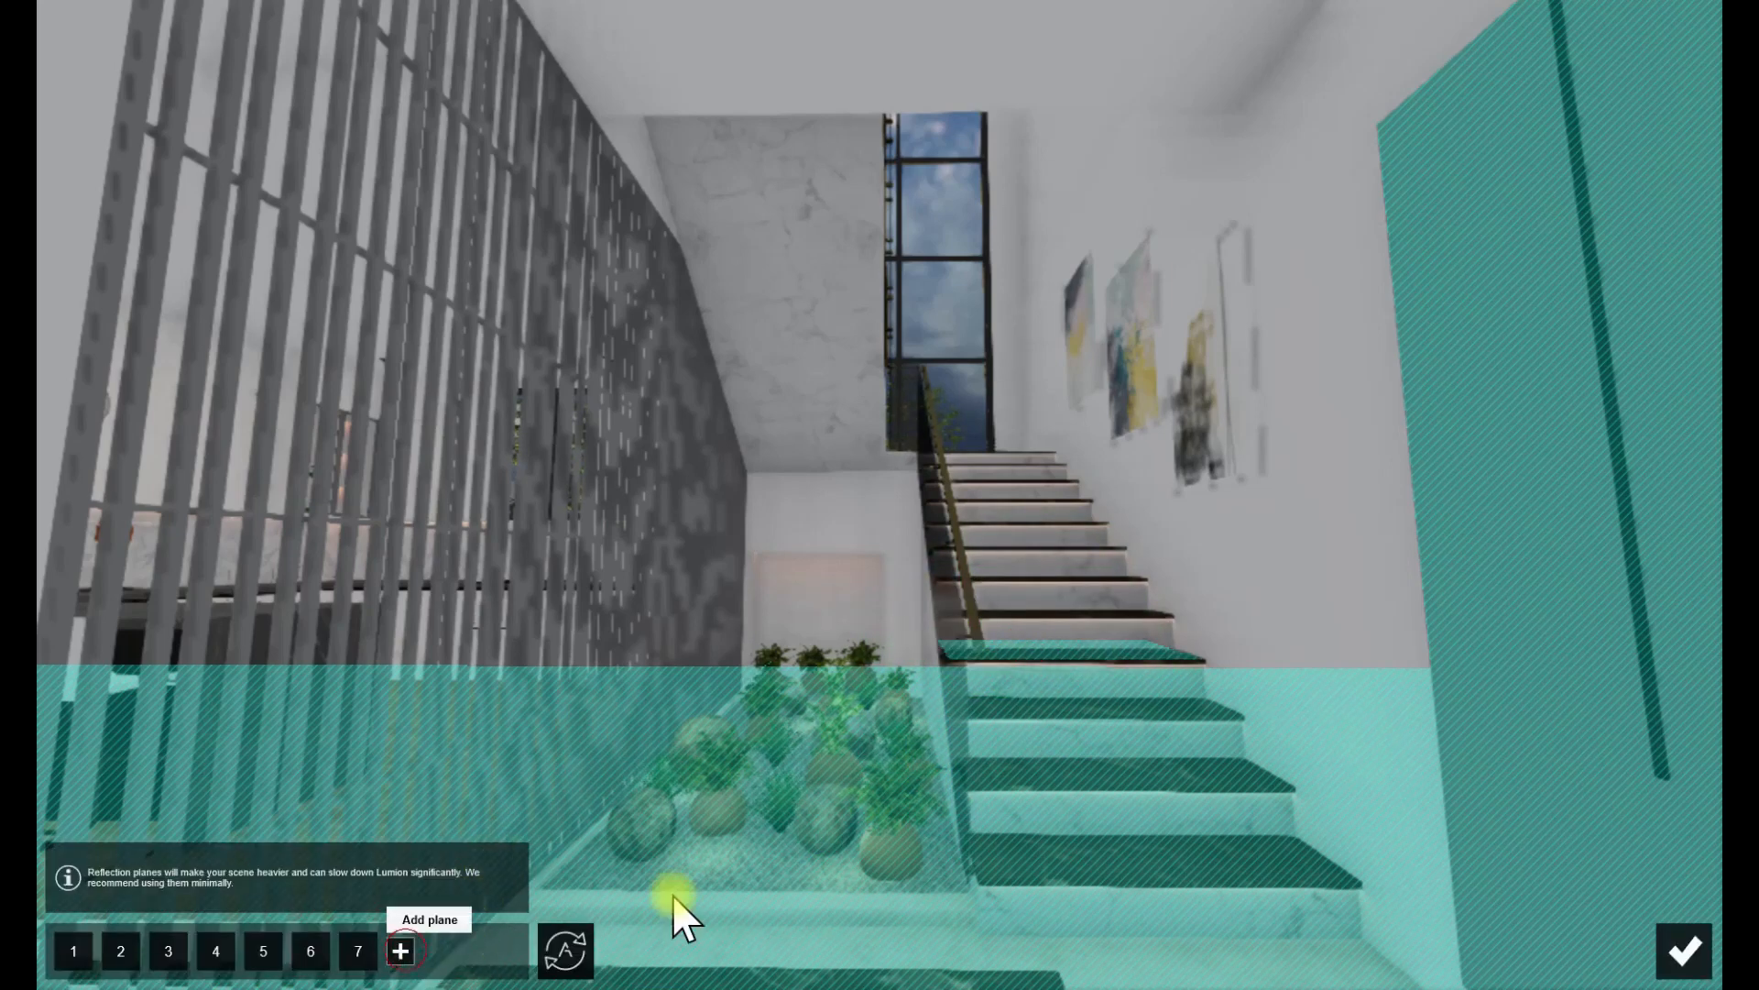
{"action": "left_click", "coordinate": [1054, 613]}
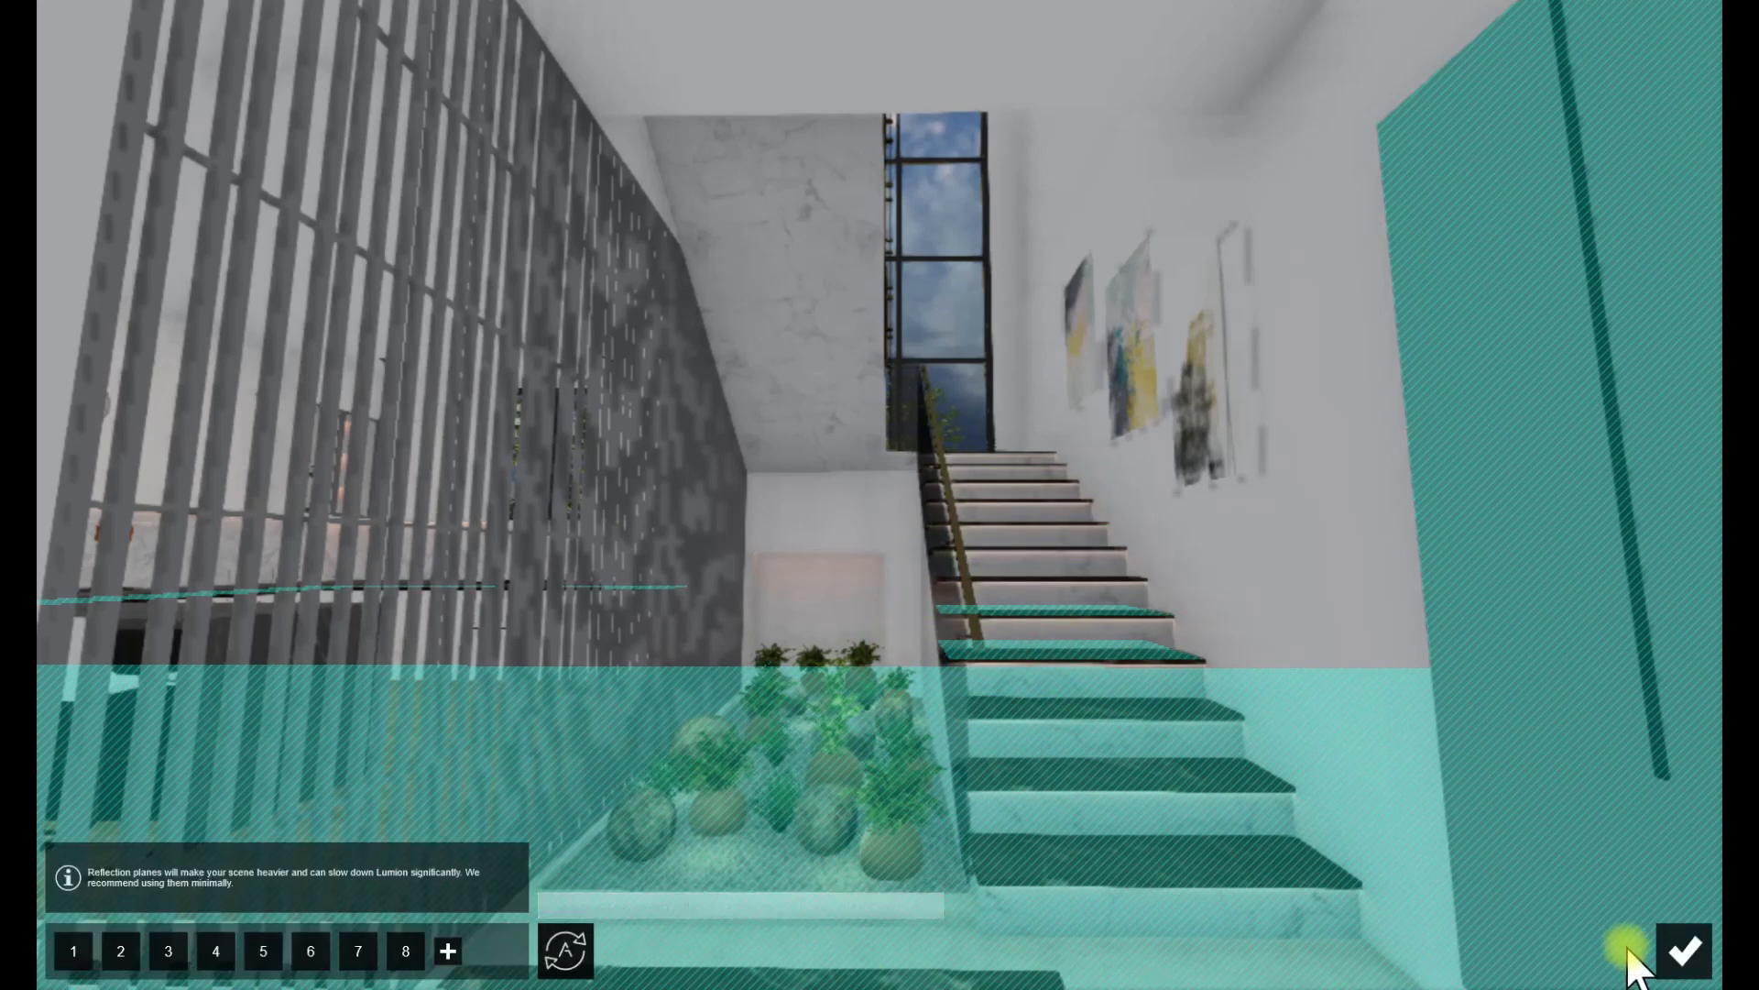
{"action": "left_click", "coordinate": [1685, 949]}
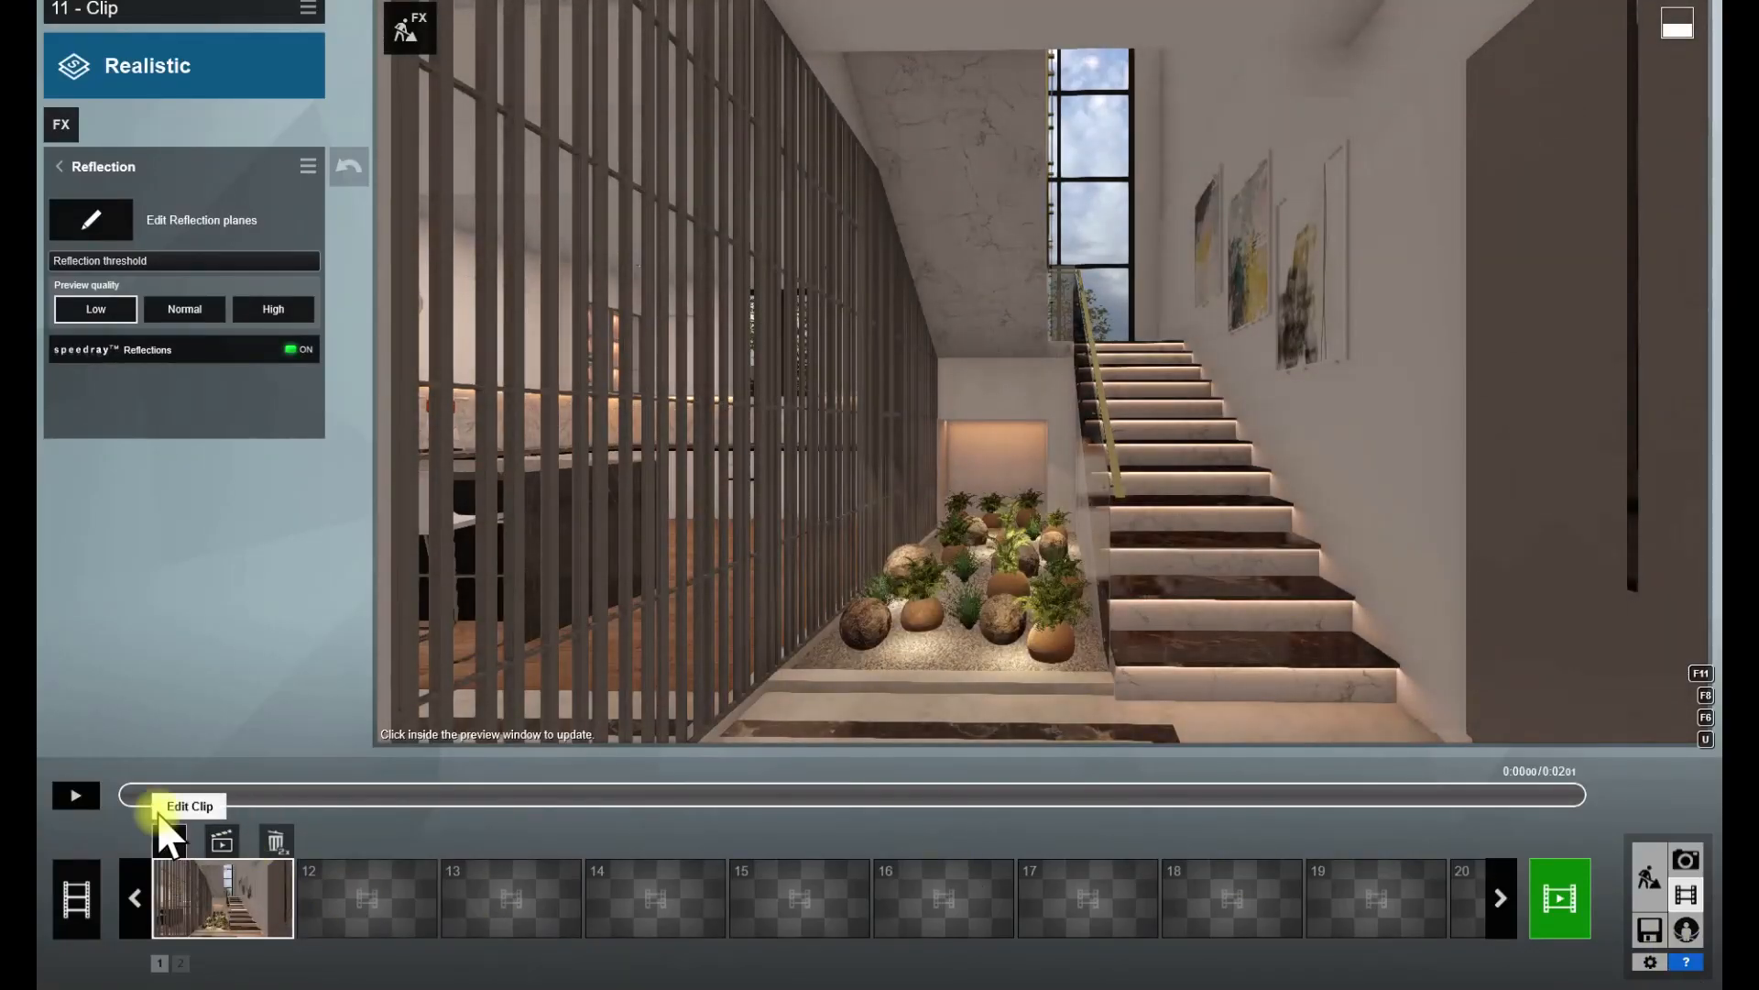
- Add a reflection plane on the tall window glass above the stairs and refresh the clip preview
{"action": "left_click", "coordinate": [112, 224]}
{"action": "left_click", "coordinate": [448, 951]}
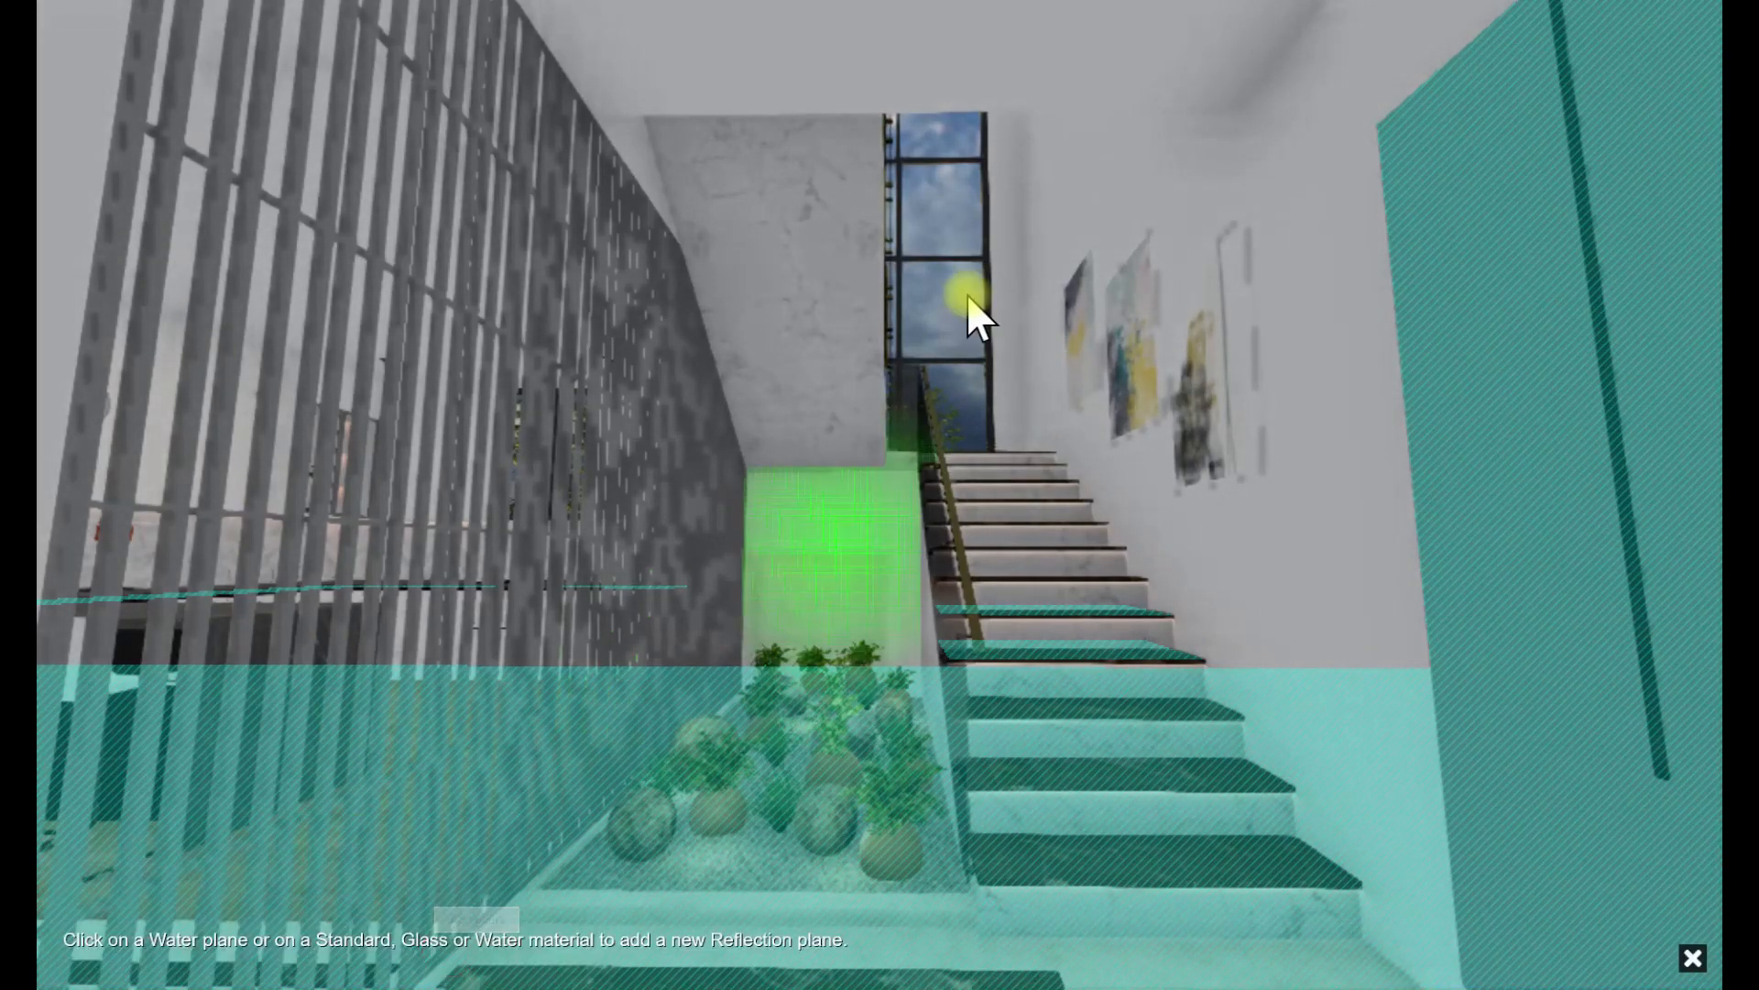
{"action": "left_click", "coordinate": [953, 304]}
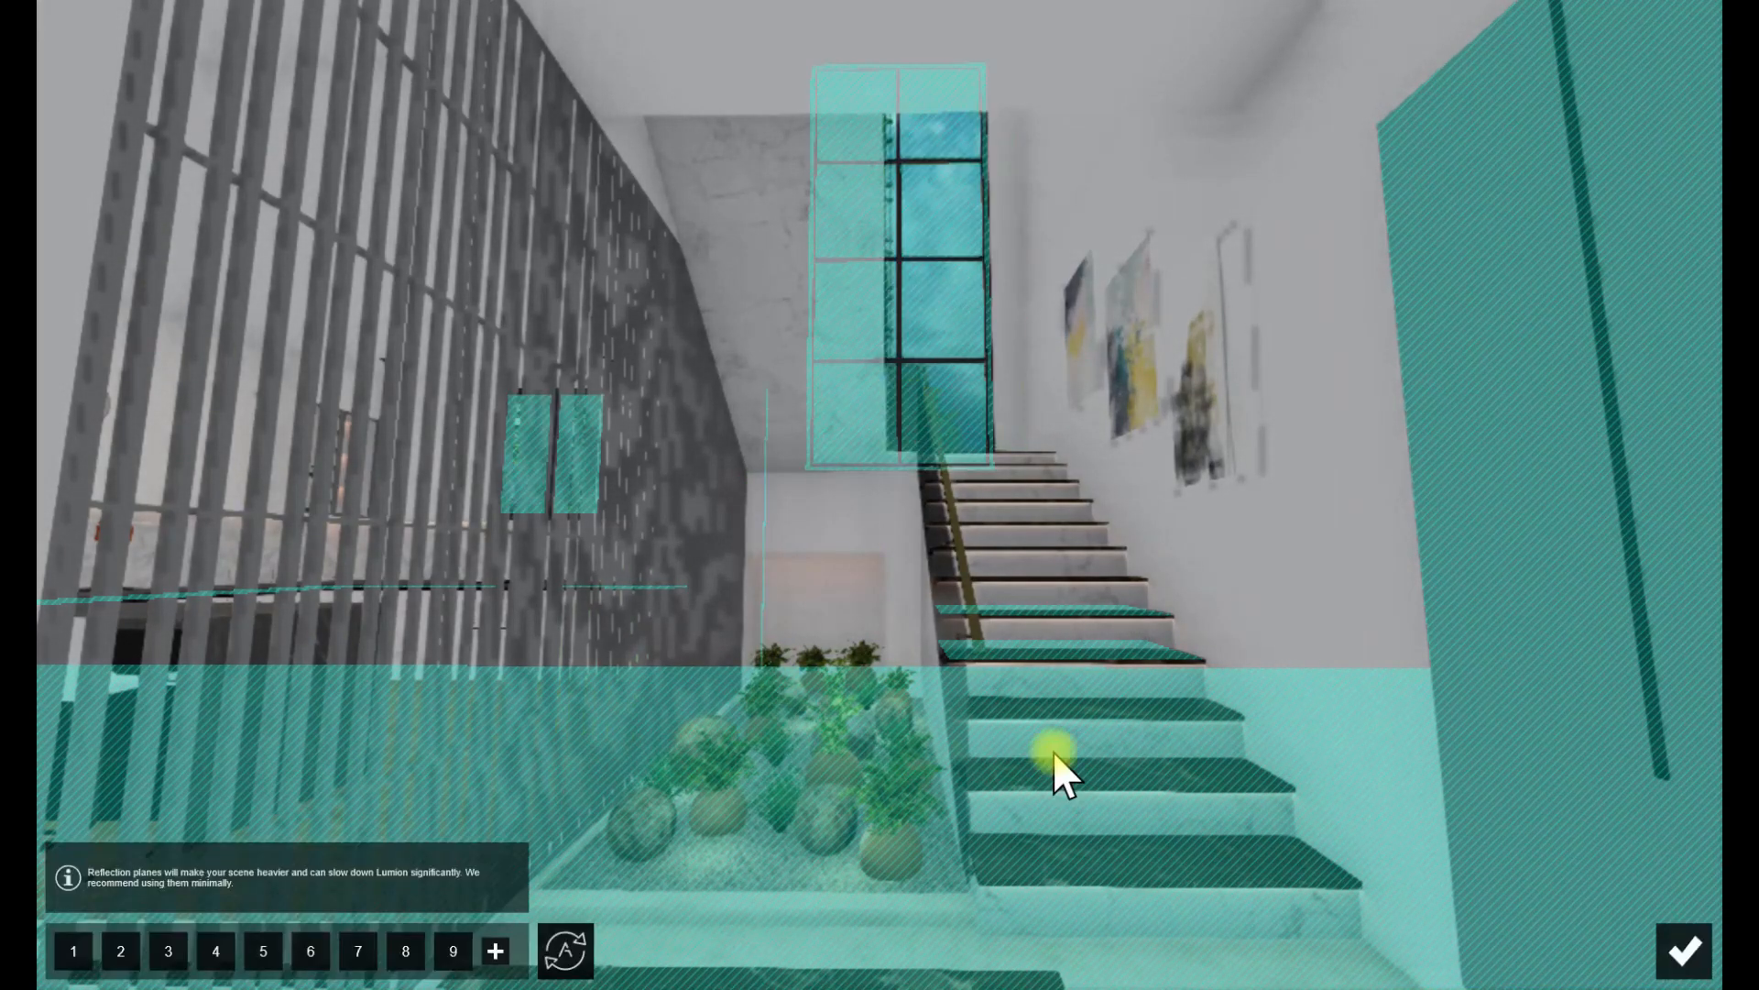
{"action": "left_click", "coordinate": [1684, 949]}
{"action": "left_click", "coordinate": [1088, 468]}
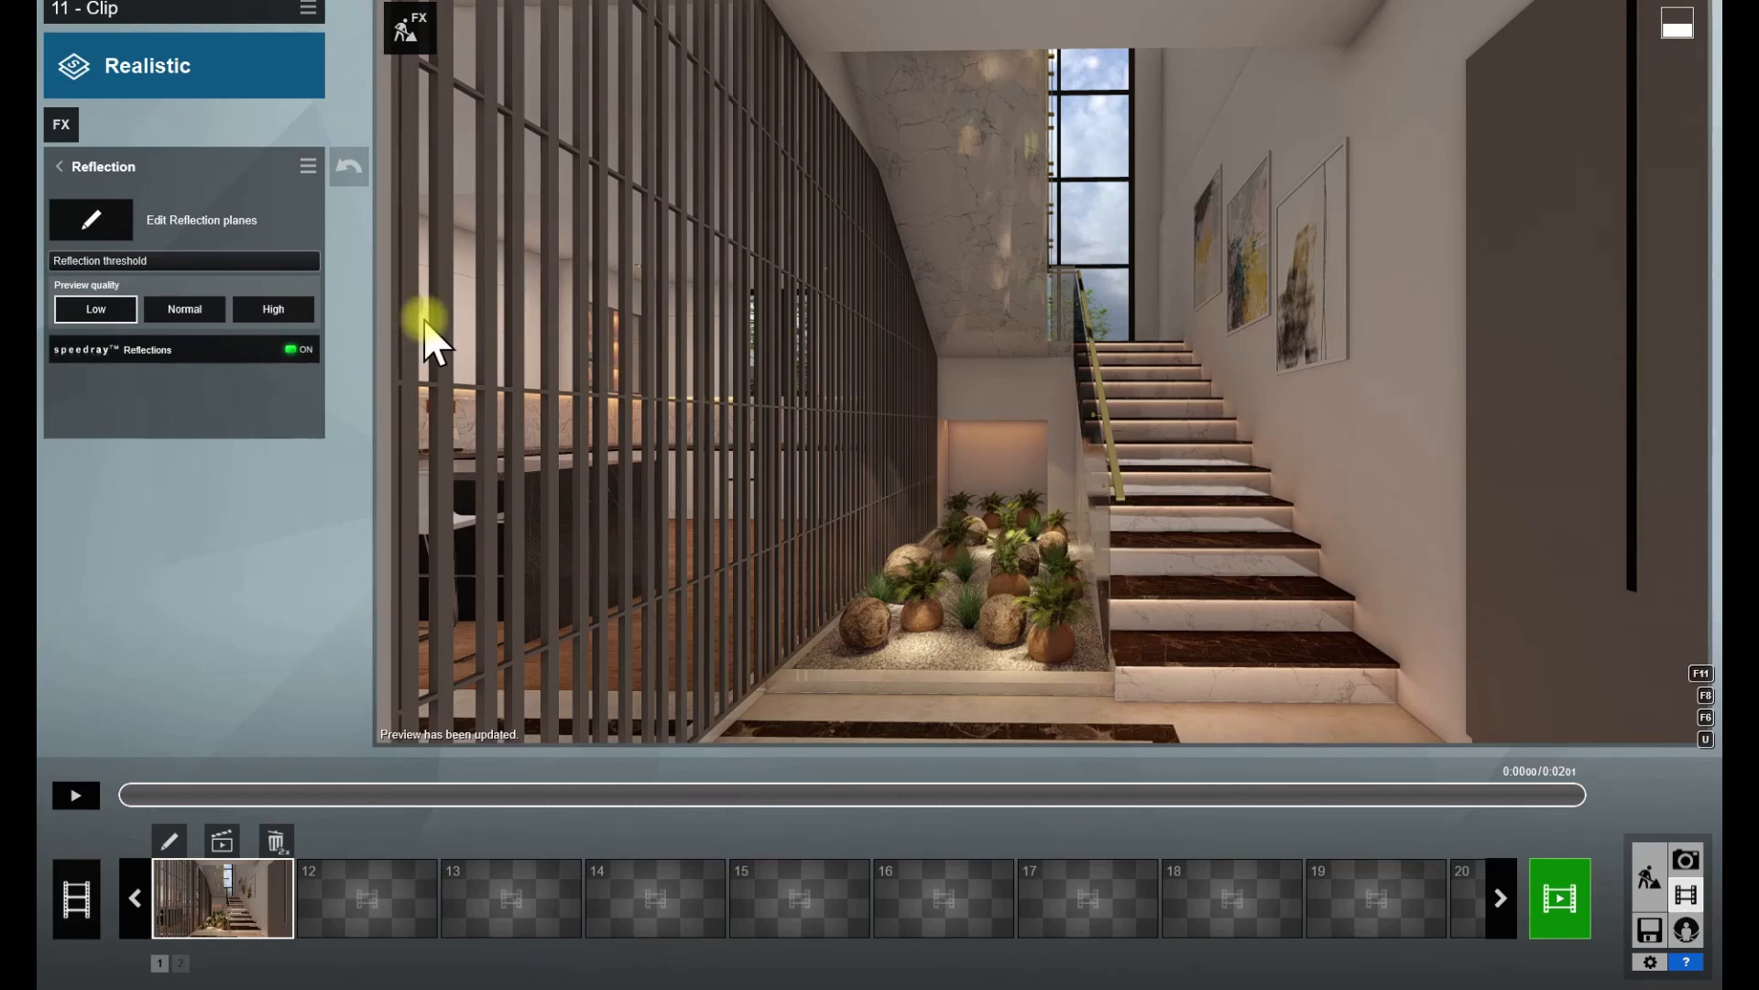
- Set the Color Correction brightness to about 0.7, raise the contrast slightly above the middle, and refresh the preview
{"action": "left_click", "coordinate": [60, 168]}
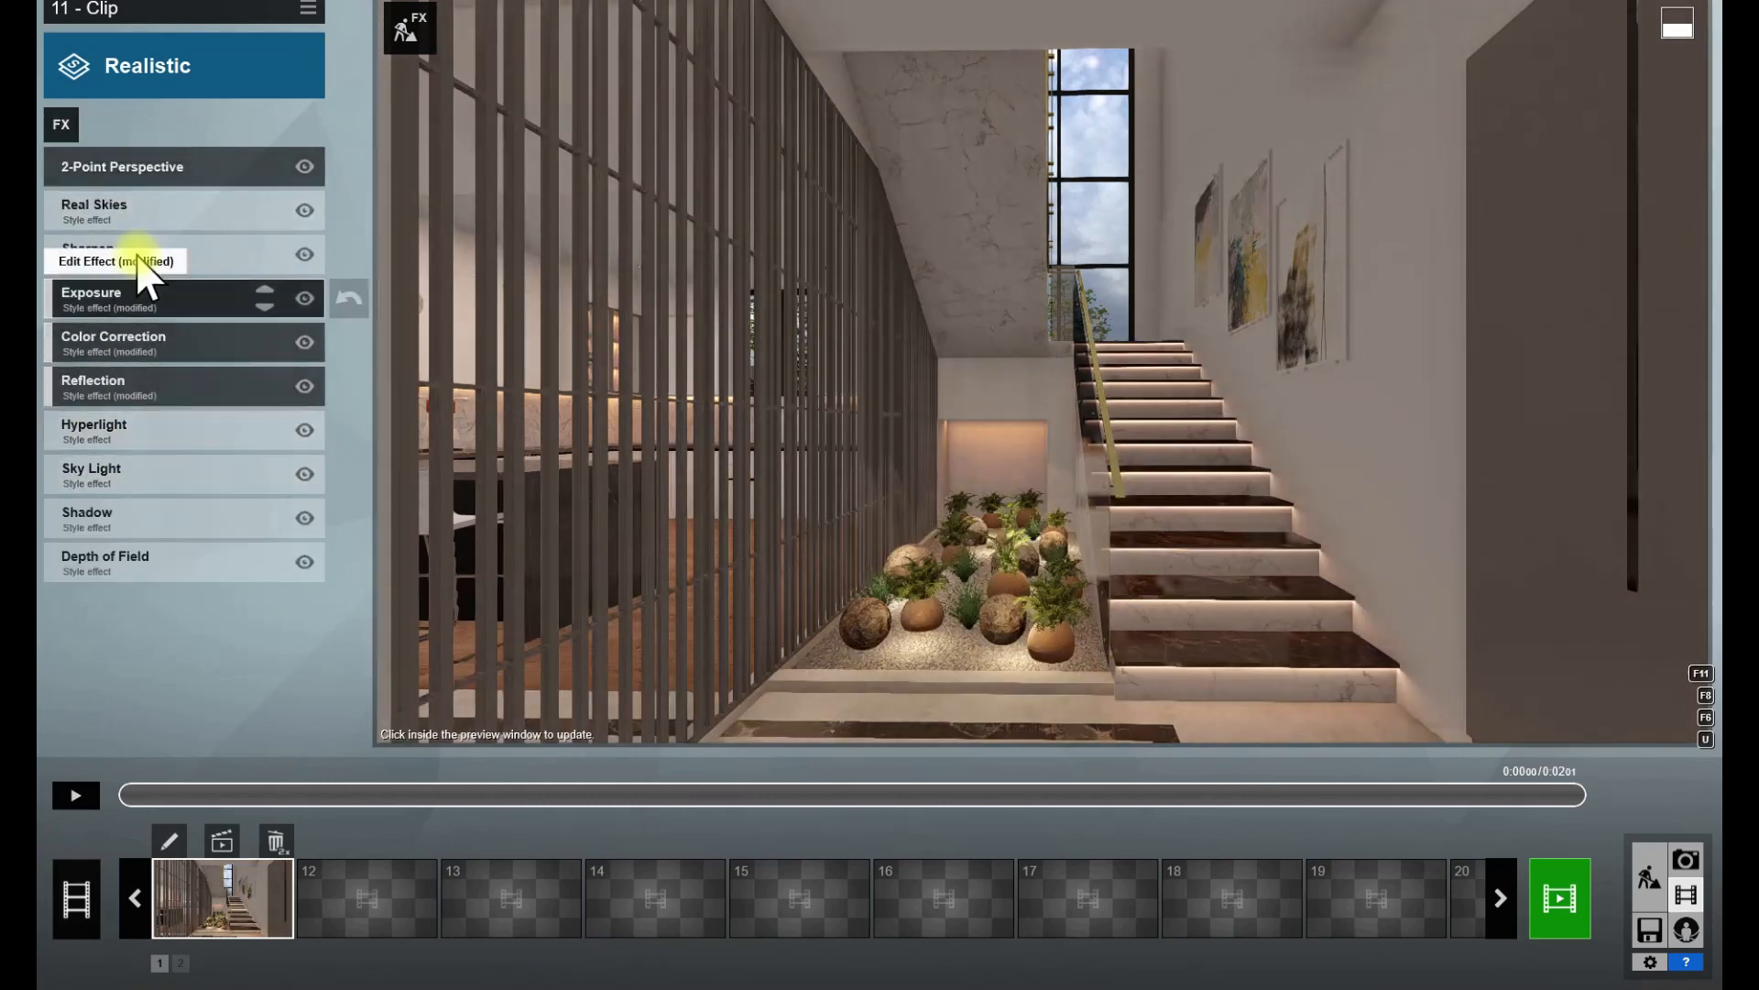
{"action": "left_click", "coordinate": [146, 341]}
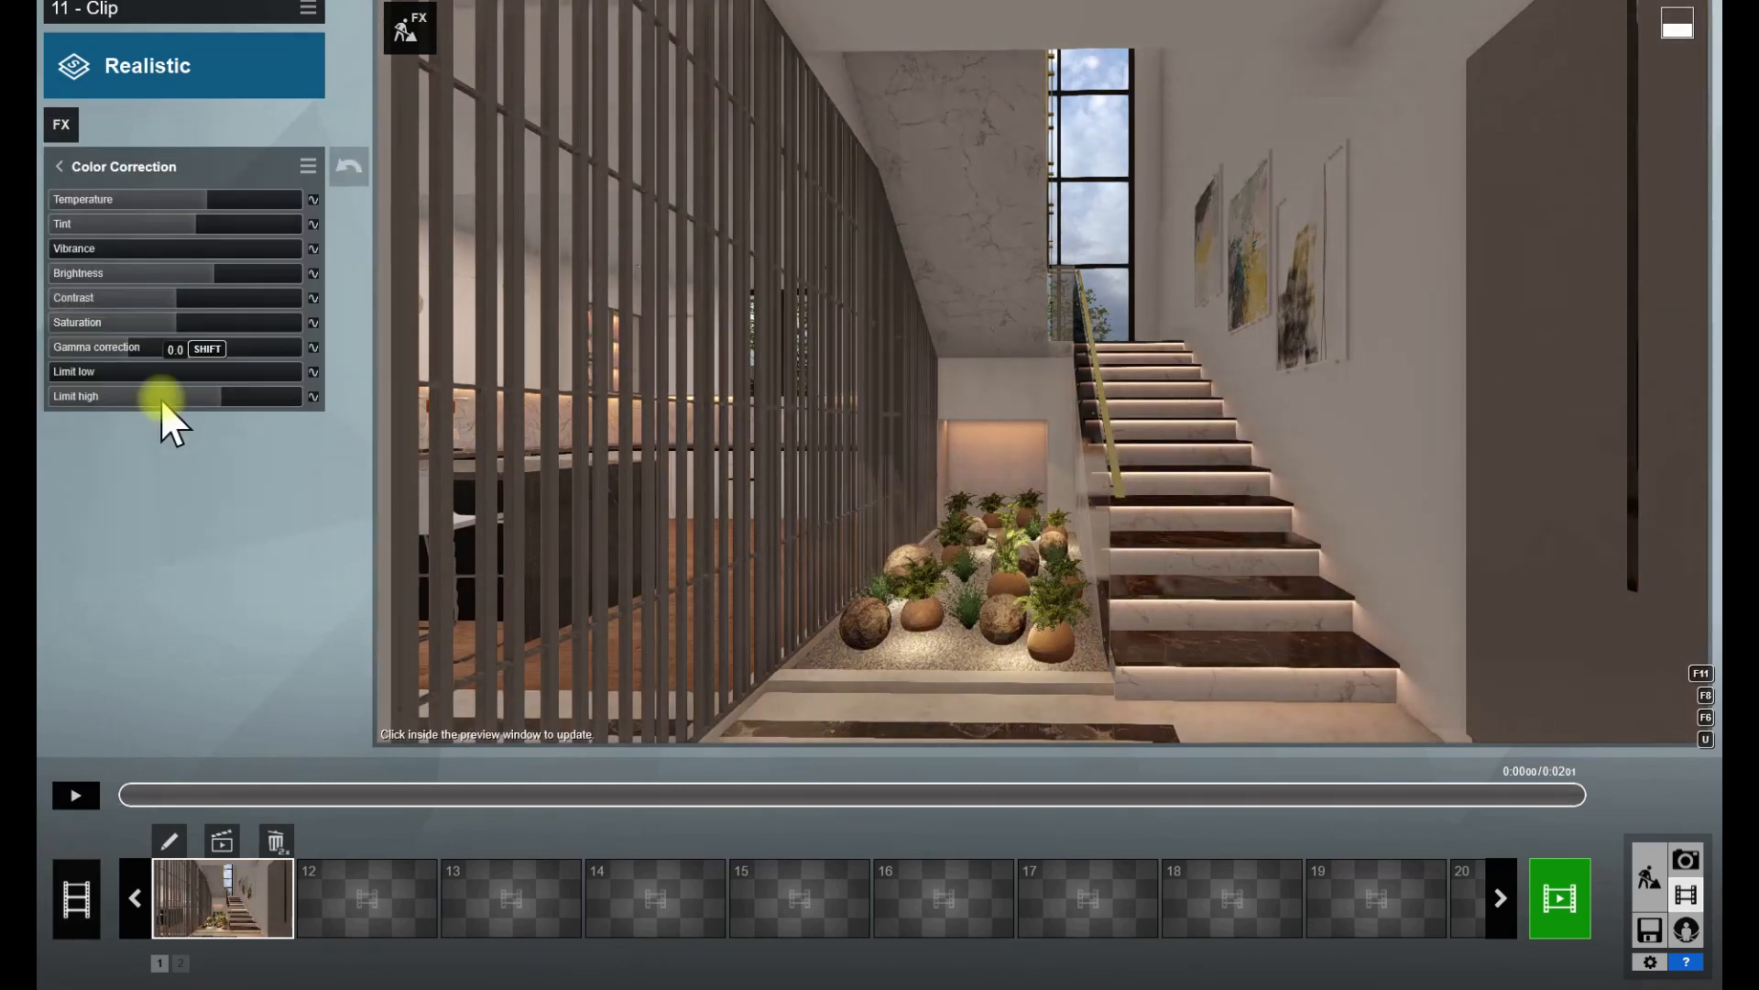
{"action": "left_click", "coordinate": [216, 396]}
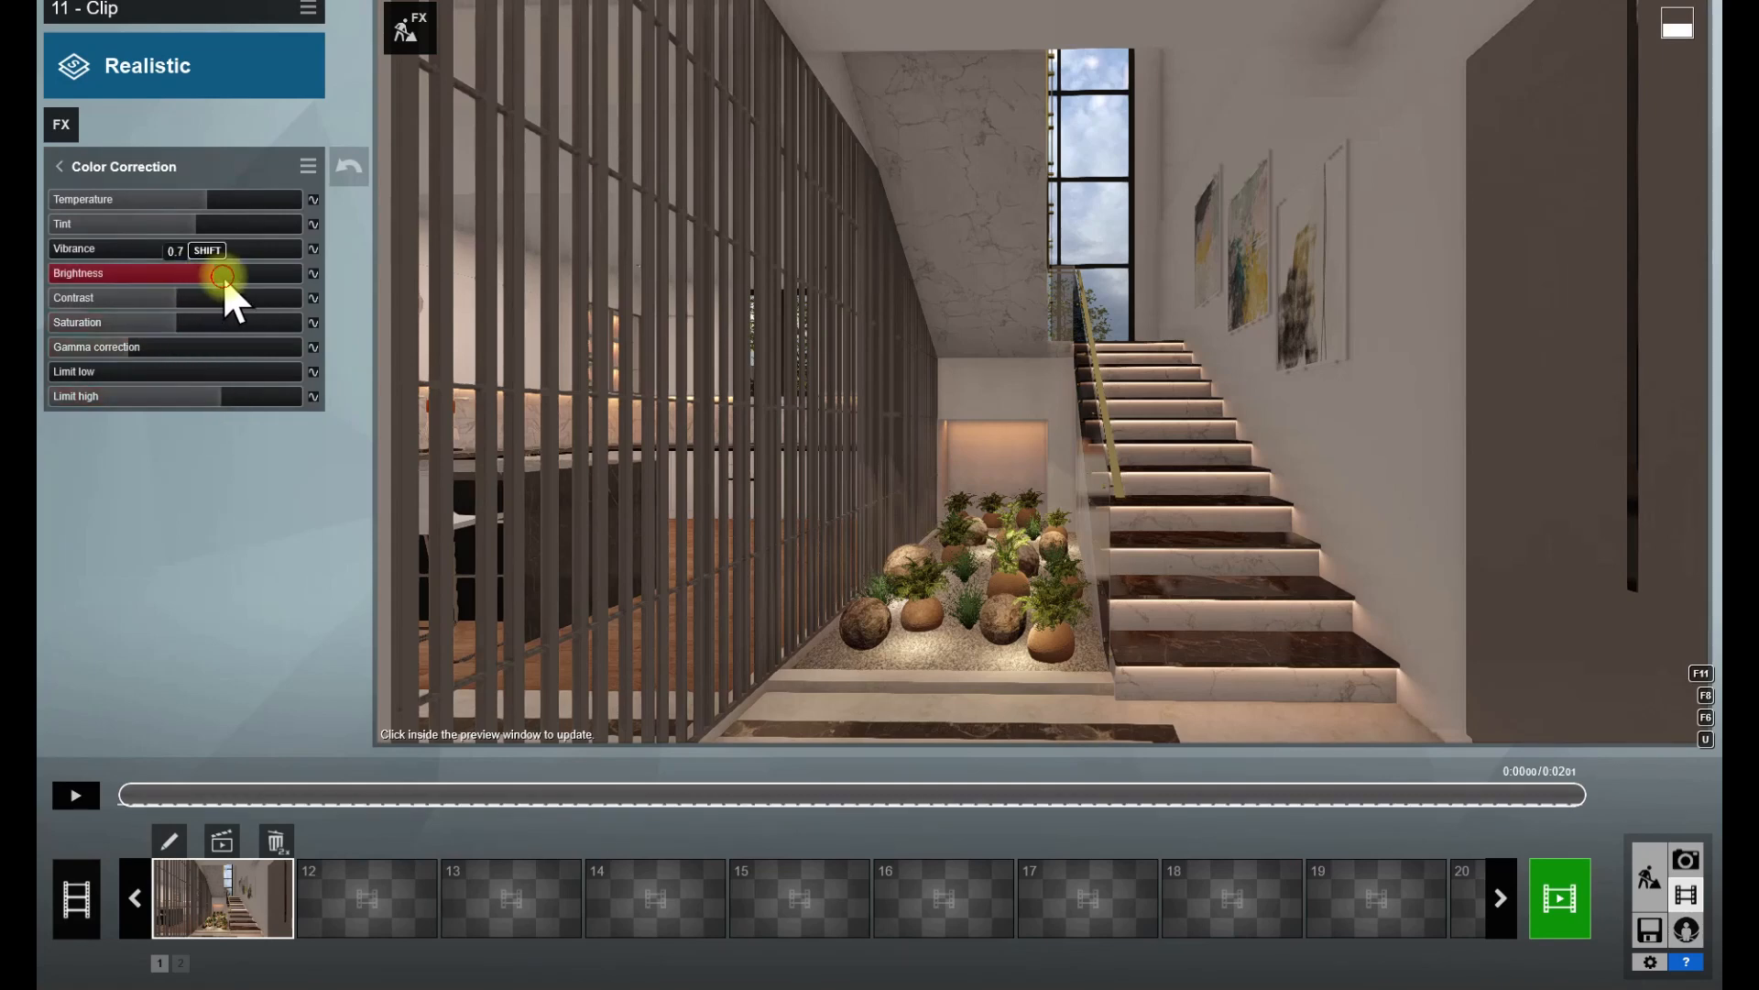
{"action": "left_click_drag", "start_coordinate": [224, 279], "coordinate": [235, 283]}
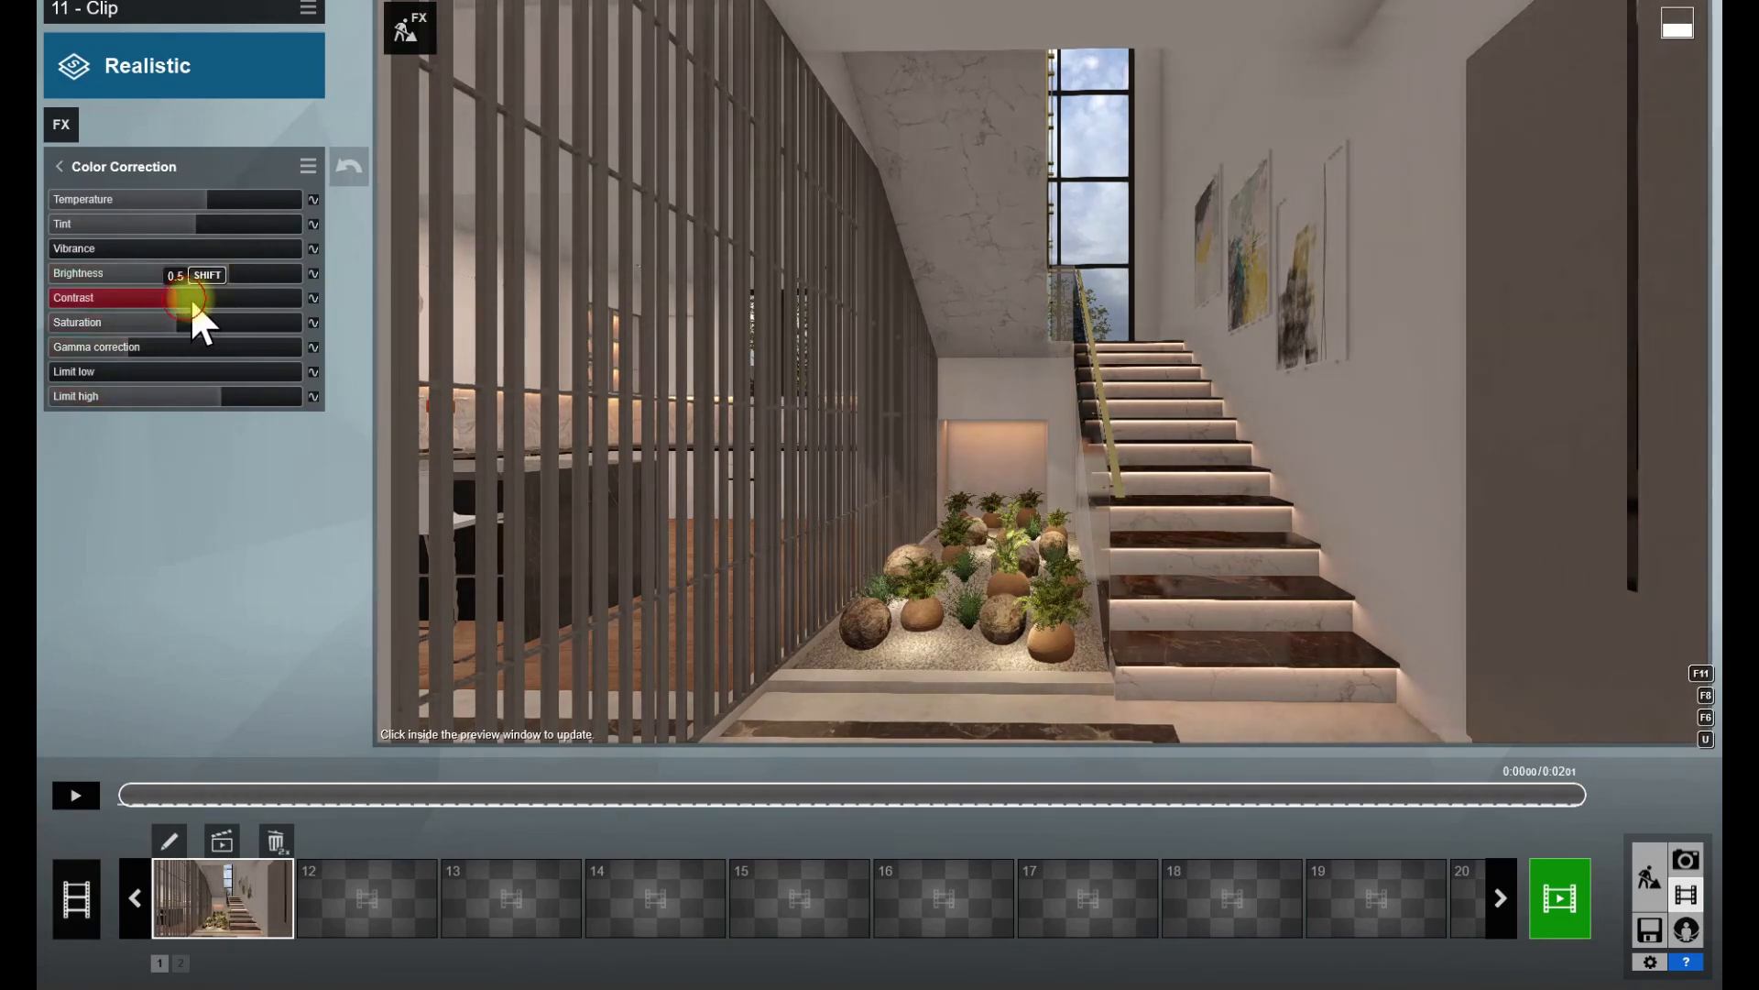
{"action": "left_click", "coordinate": [552, 455]}
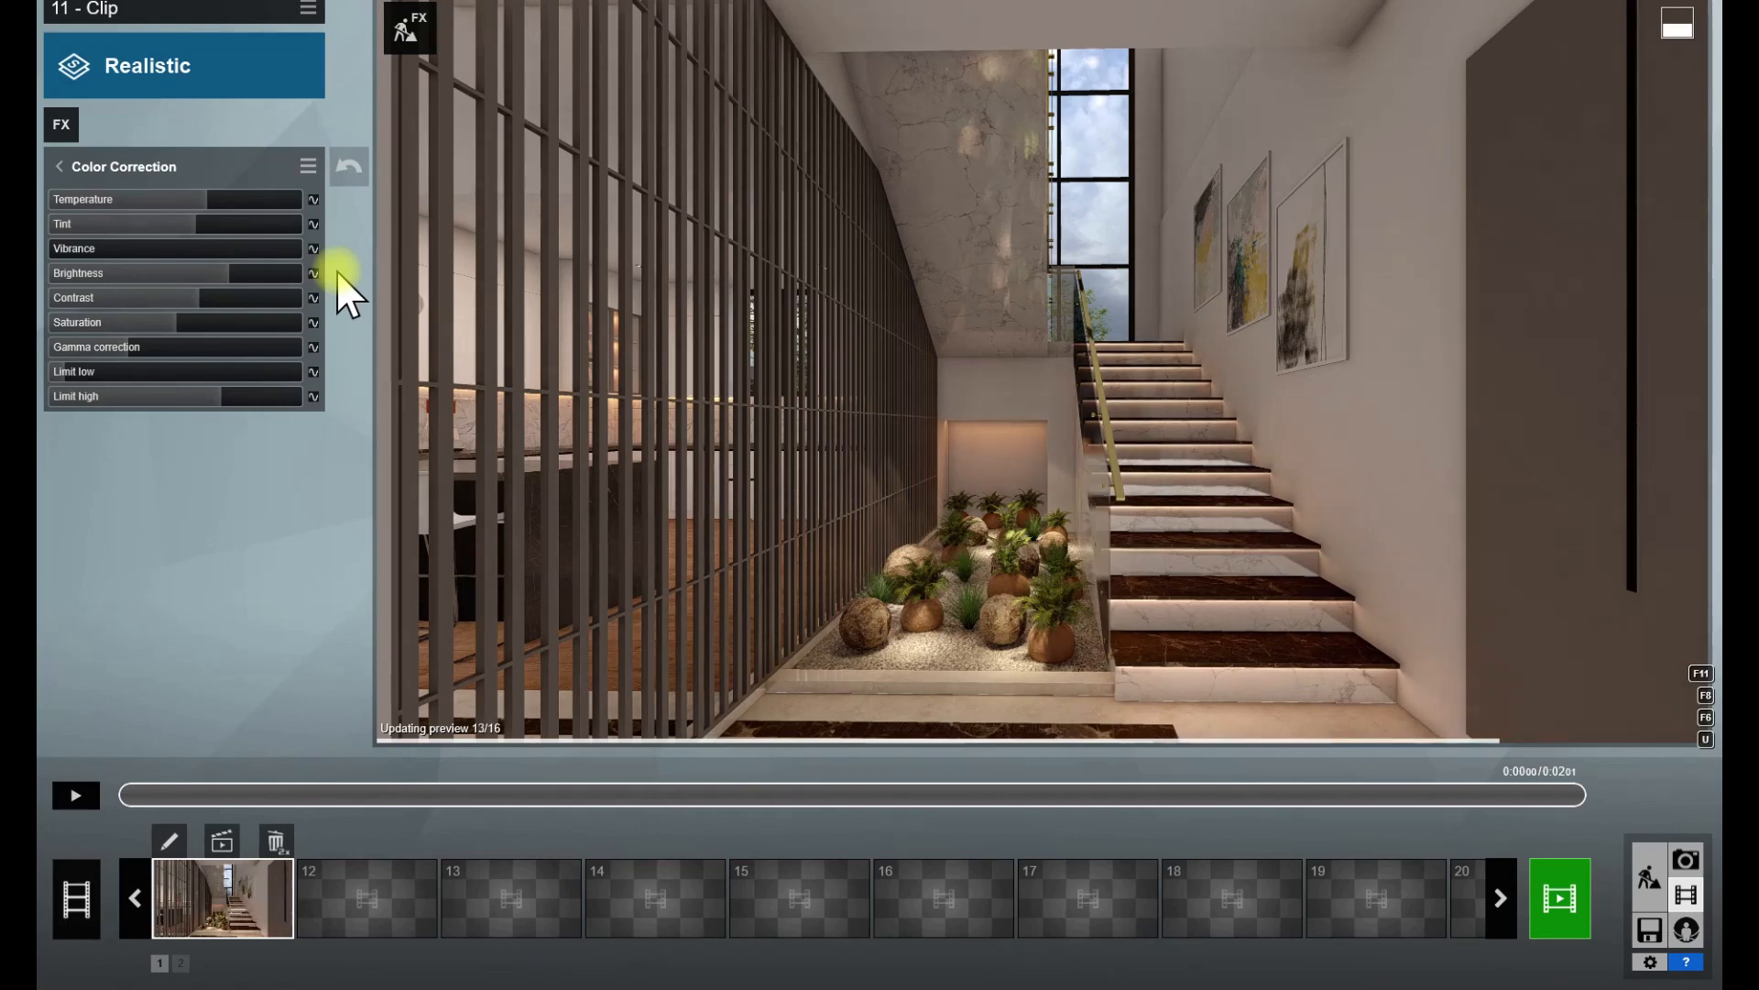
- Lower the Real Skies heading to roughly one third of its range and refresh the preview
{"action": "left_click", "coordinate": [60, 166]}
{"action": "left_click", "coordinate": [151, 218]}
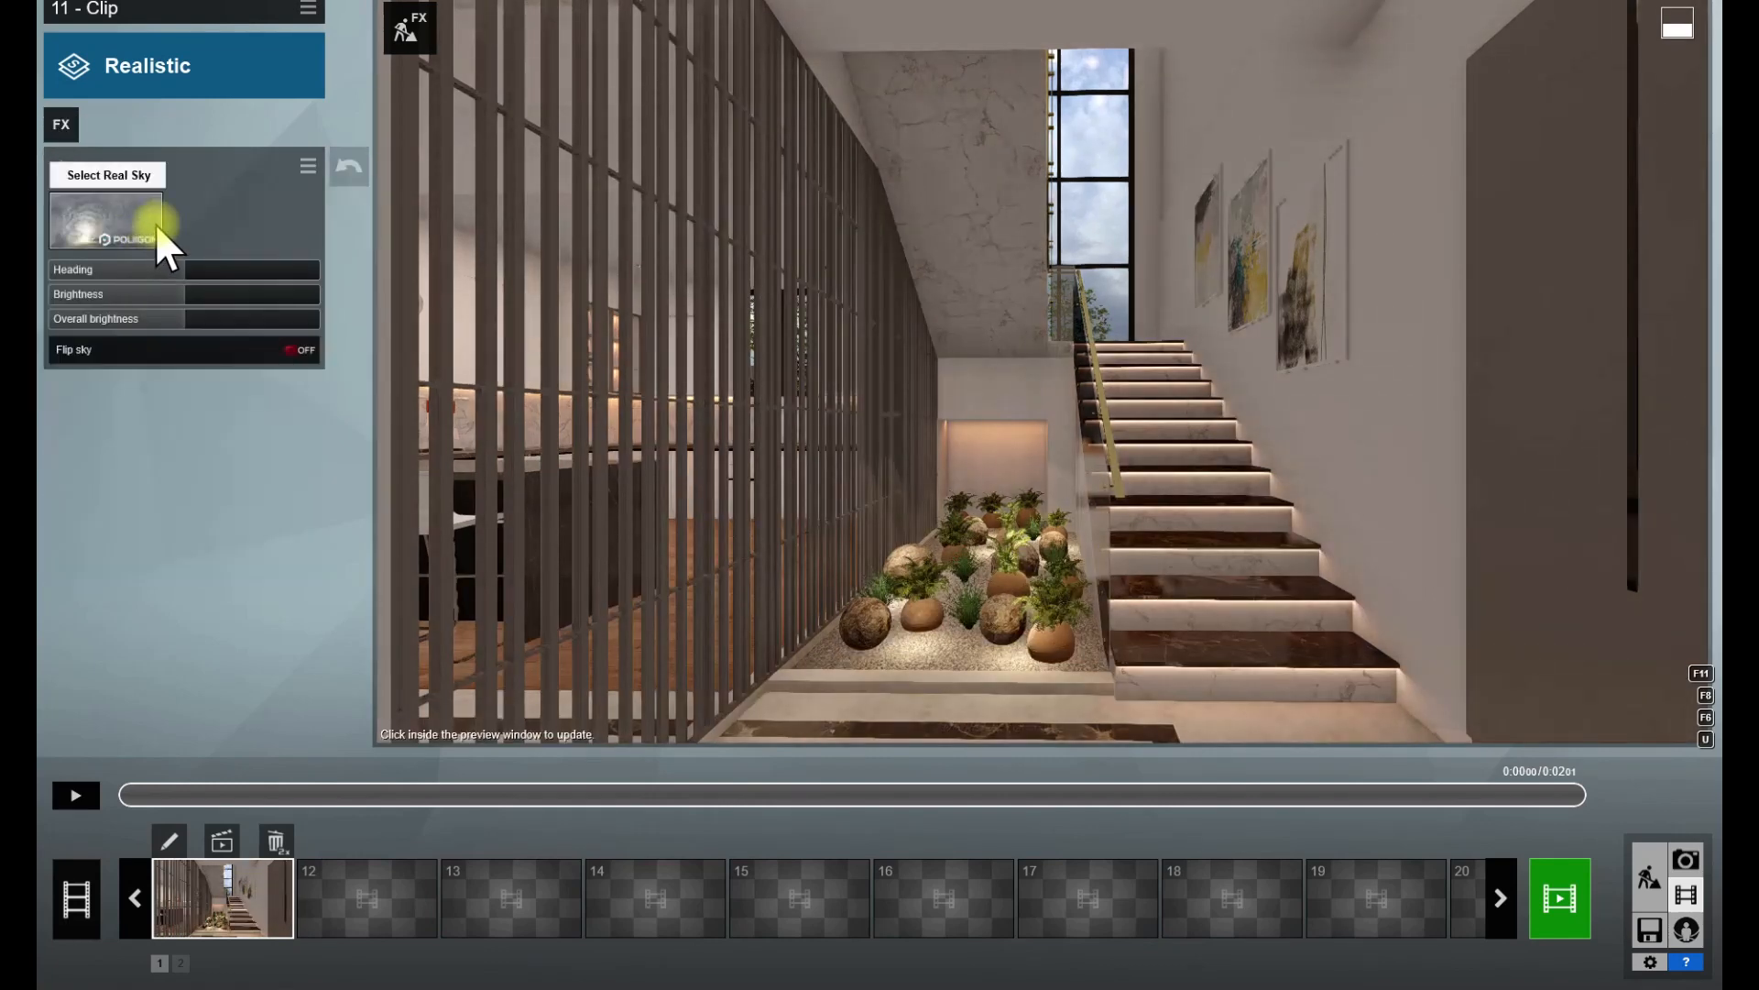
{"action": "mouse_move", "coordinate": [177, 275]}
{"action": "left_mouse_down"}
{"action": "mouse_move", "coordinate": [230, 273]}
{"action": "mouse_move", "coordinate": [145, 277]}
{"action": "left_mouse_up"}
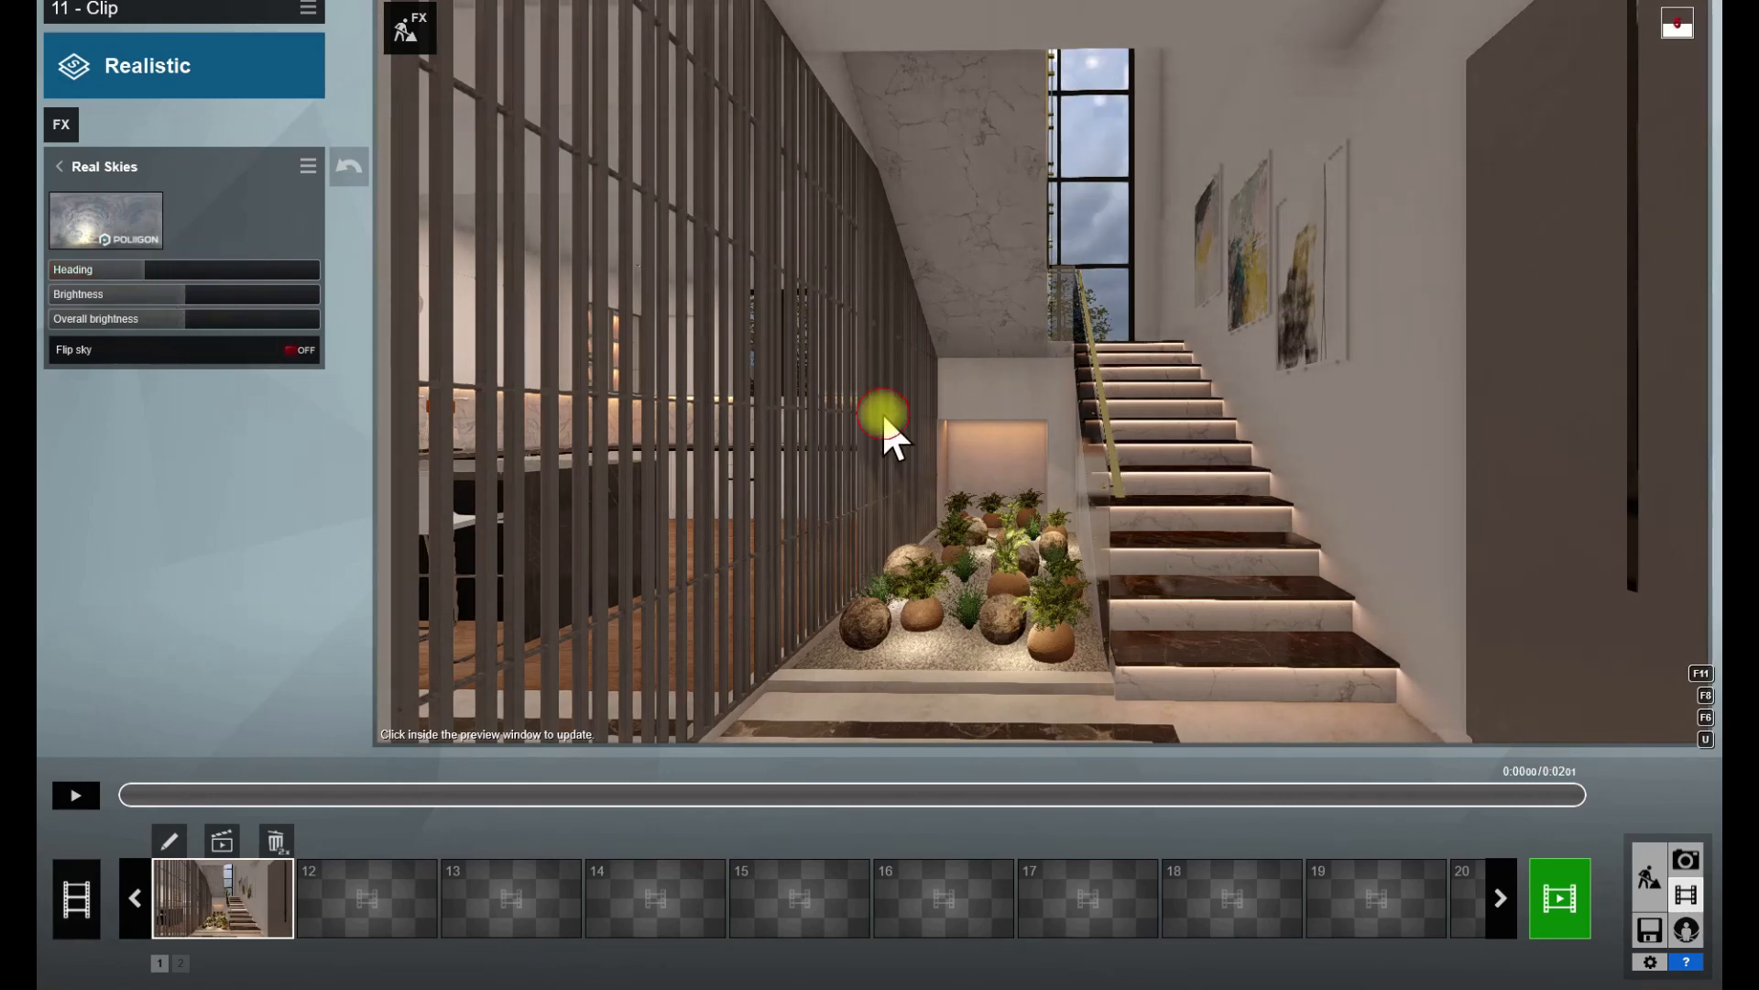
{"action": "left_click", "coordinate": [882, 414]}
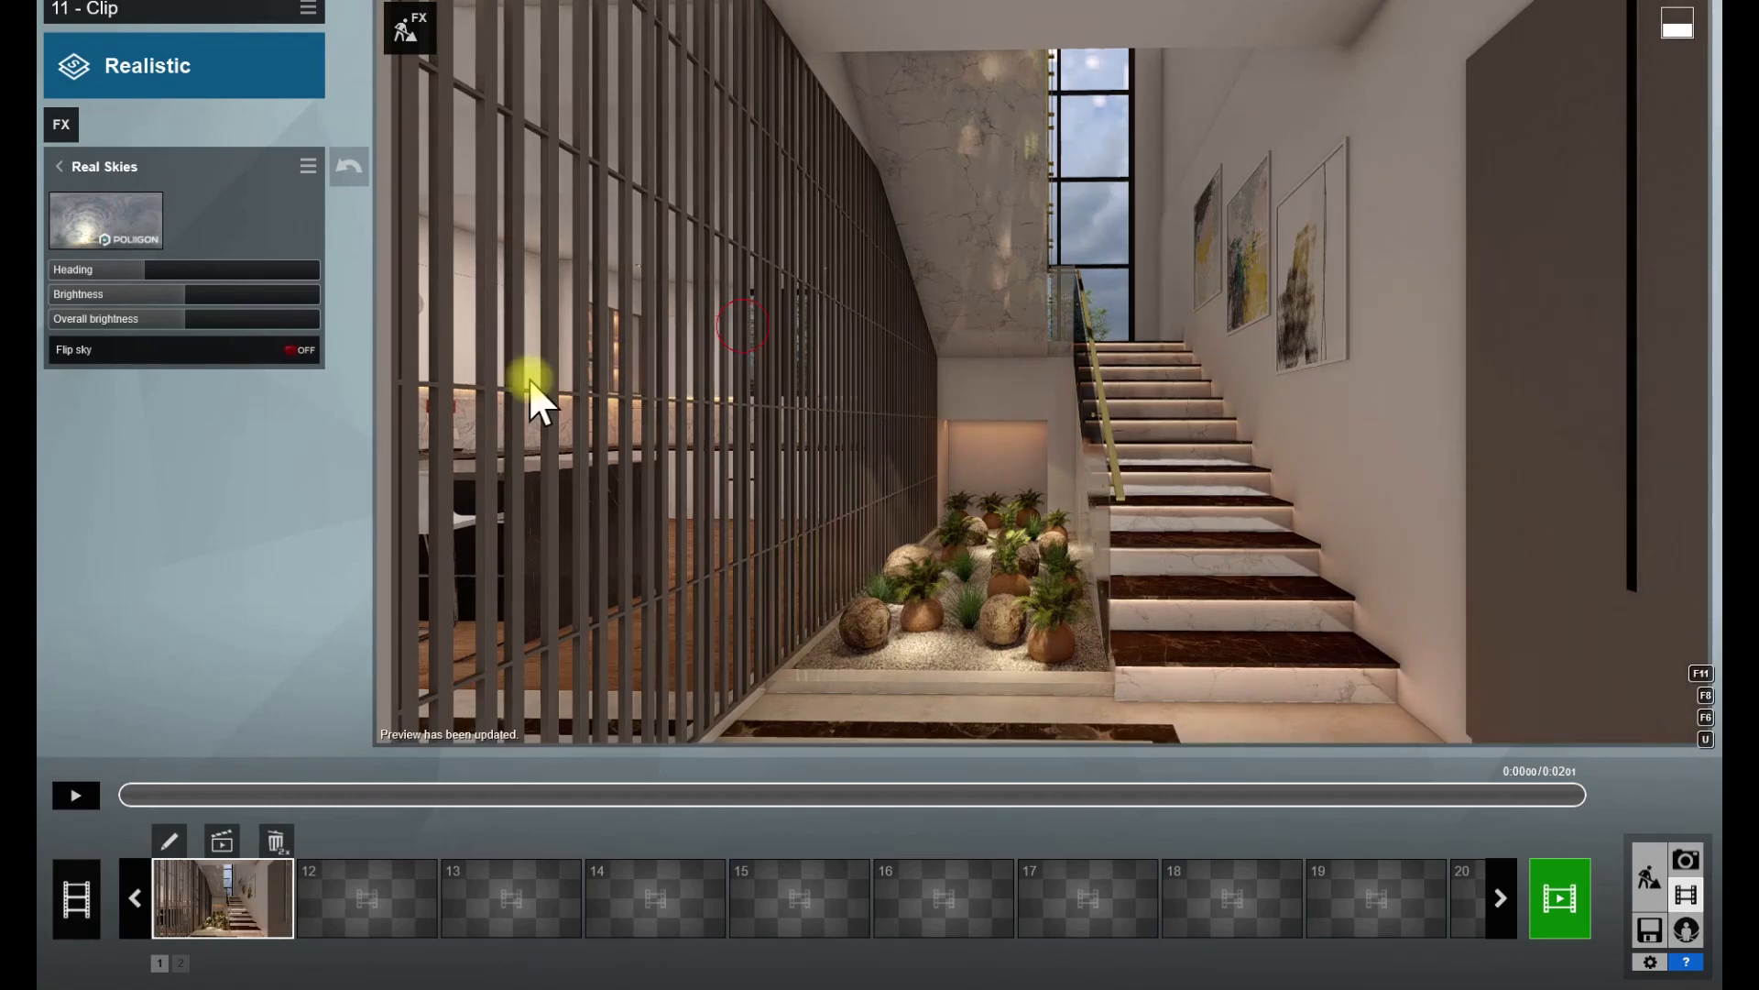
- Add the Analog Color Lab effect to the clip
{"action": "left_click", "coordinate": [66, 169]}
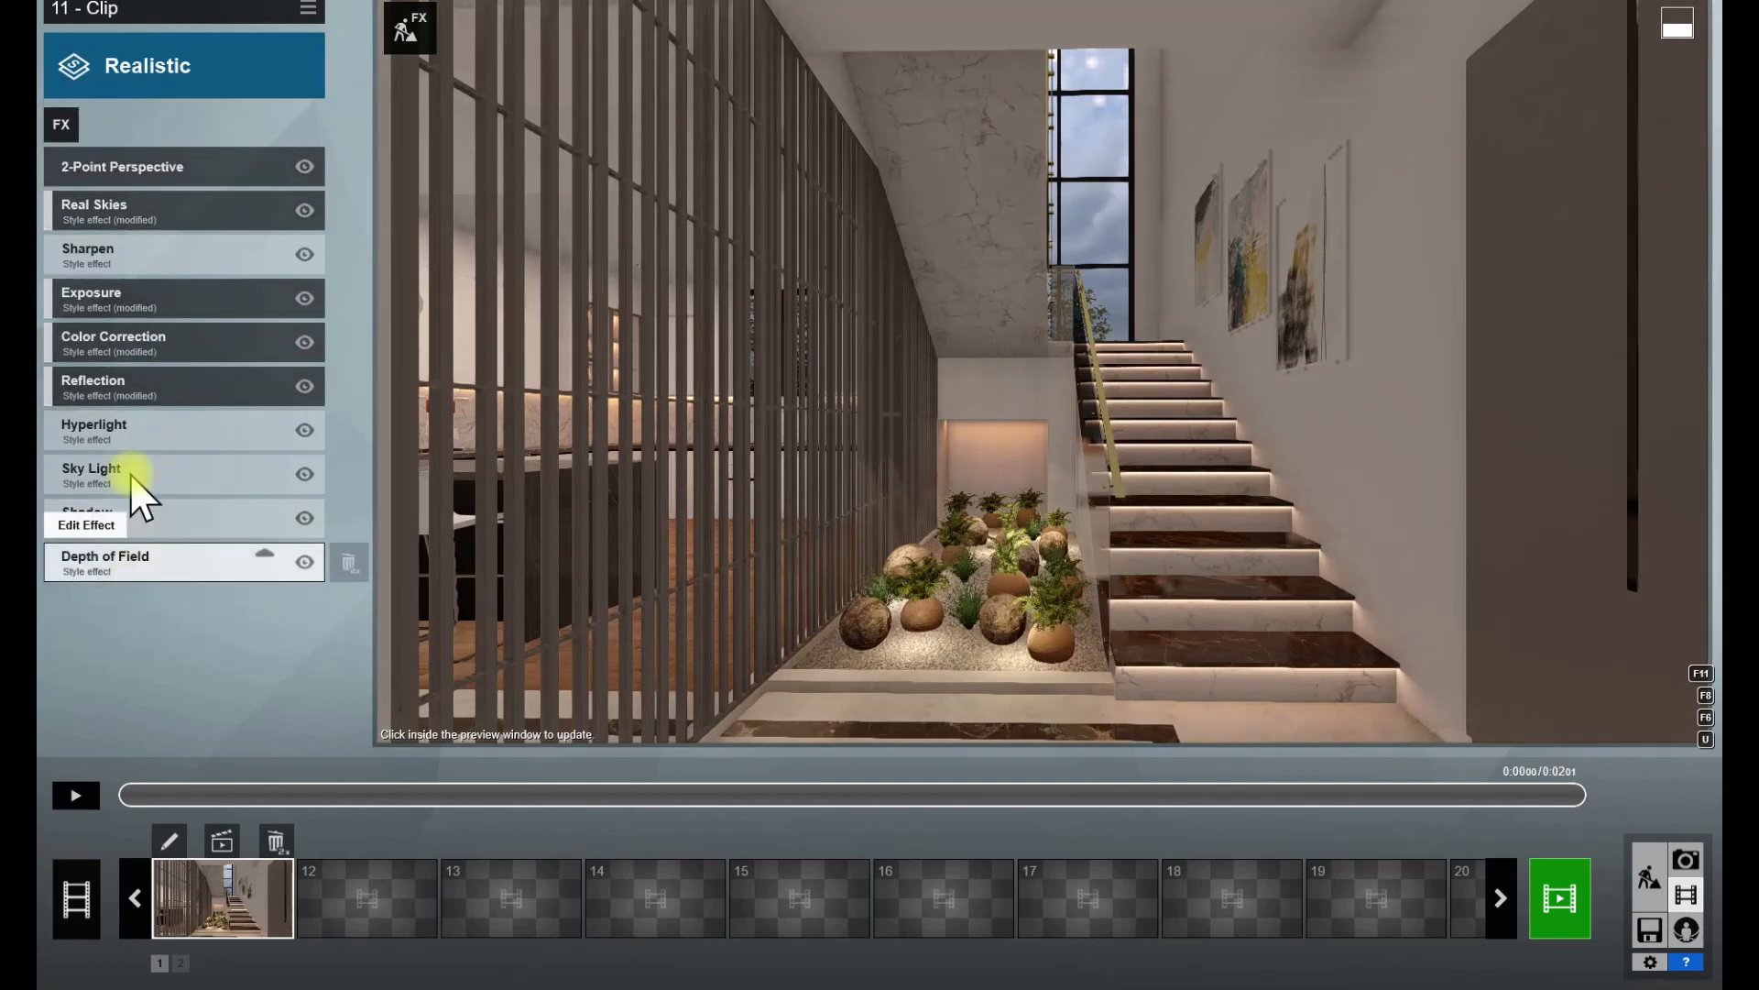
{"action": "left_click", "coordinate": [61, 124]}
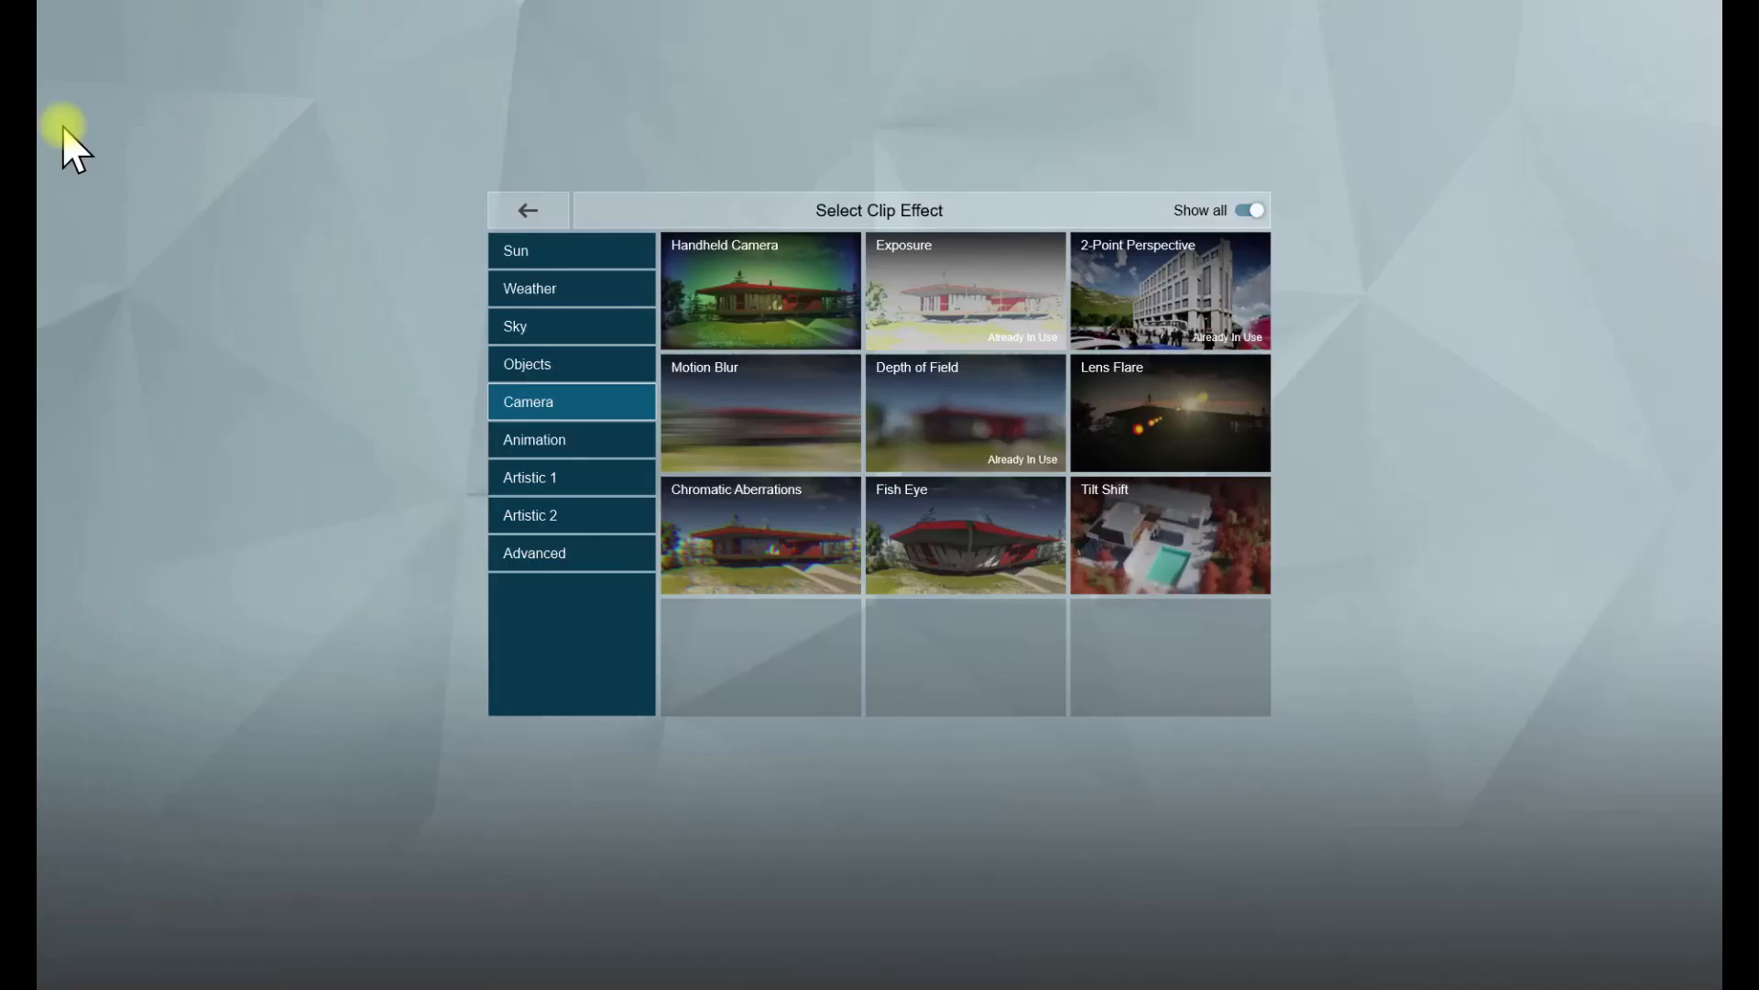
{"action": "left_click", "coordinate": [544, 515]}
{"action": "left_click", "coordinate": [935, 332]}
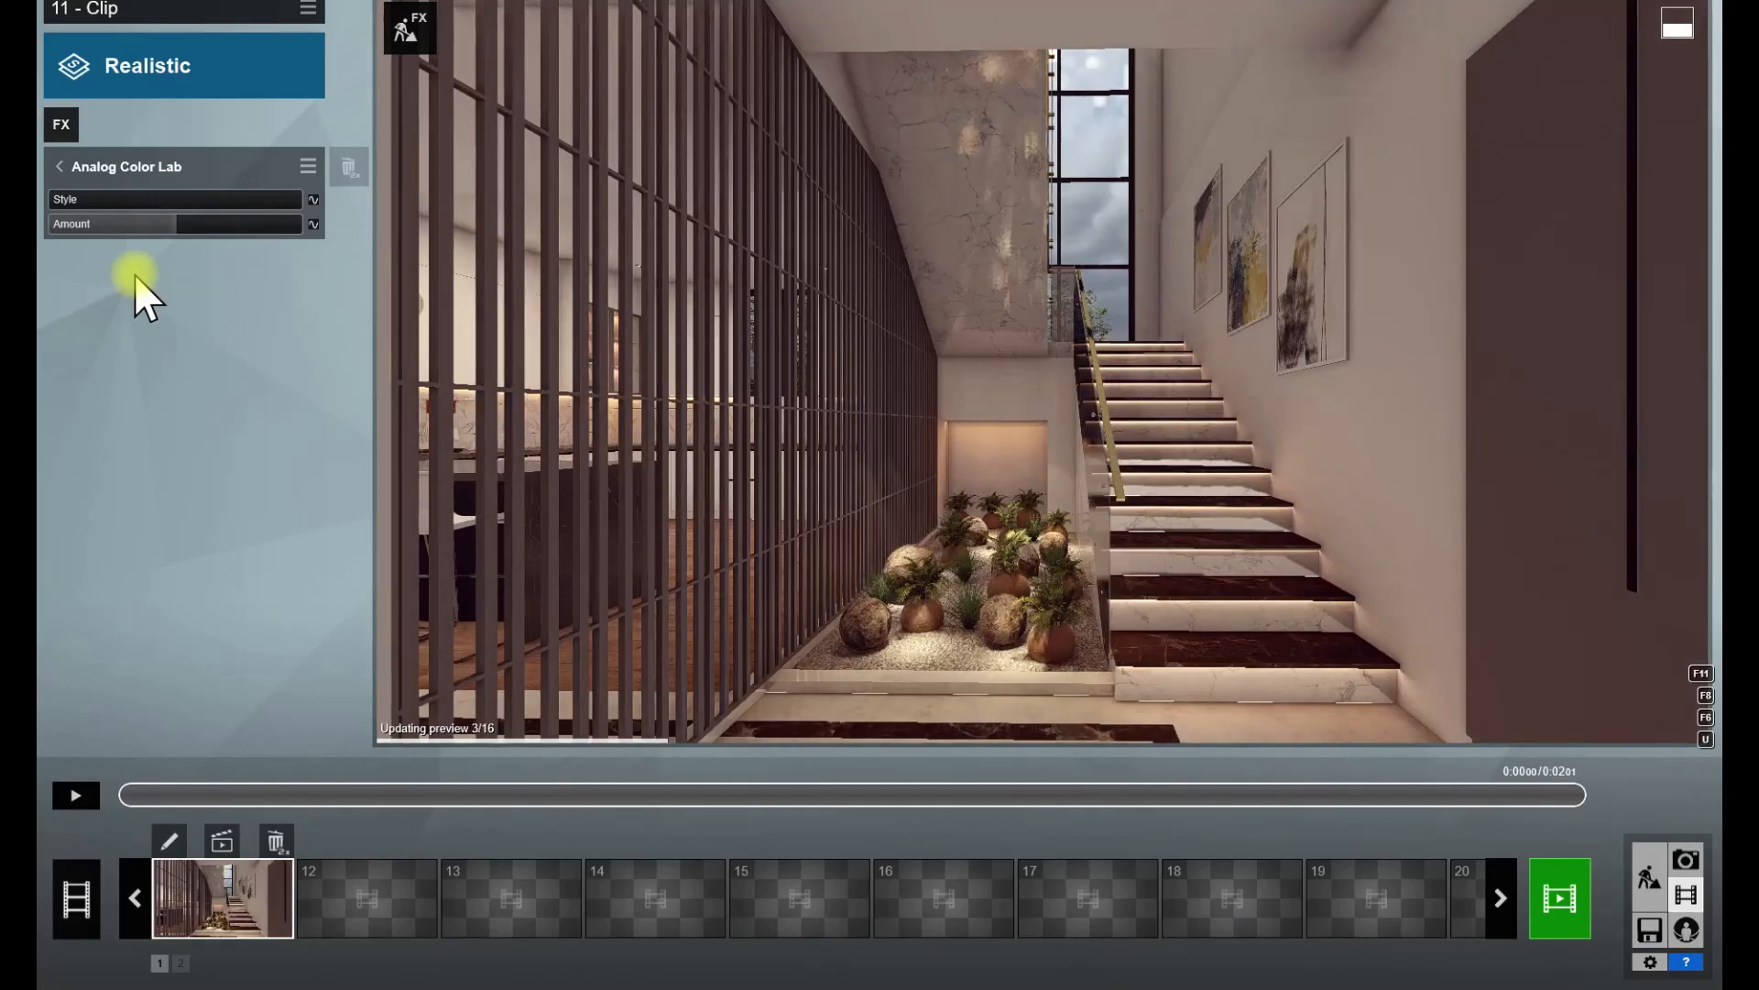
- Try the Analog Color Lab at an amount of 0.0 and with styles up to 1.7, checking the preview
{"action": "left_click_drag", "start_coordinate": [158, 221], "coordinate": [42, 238]}
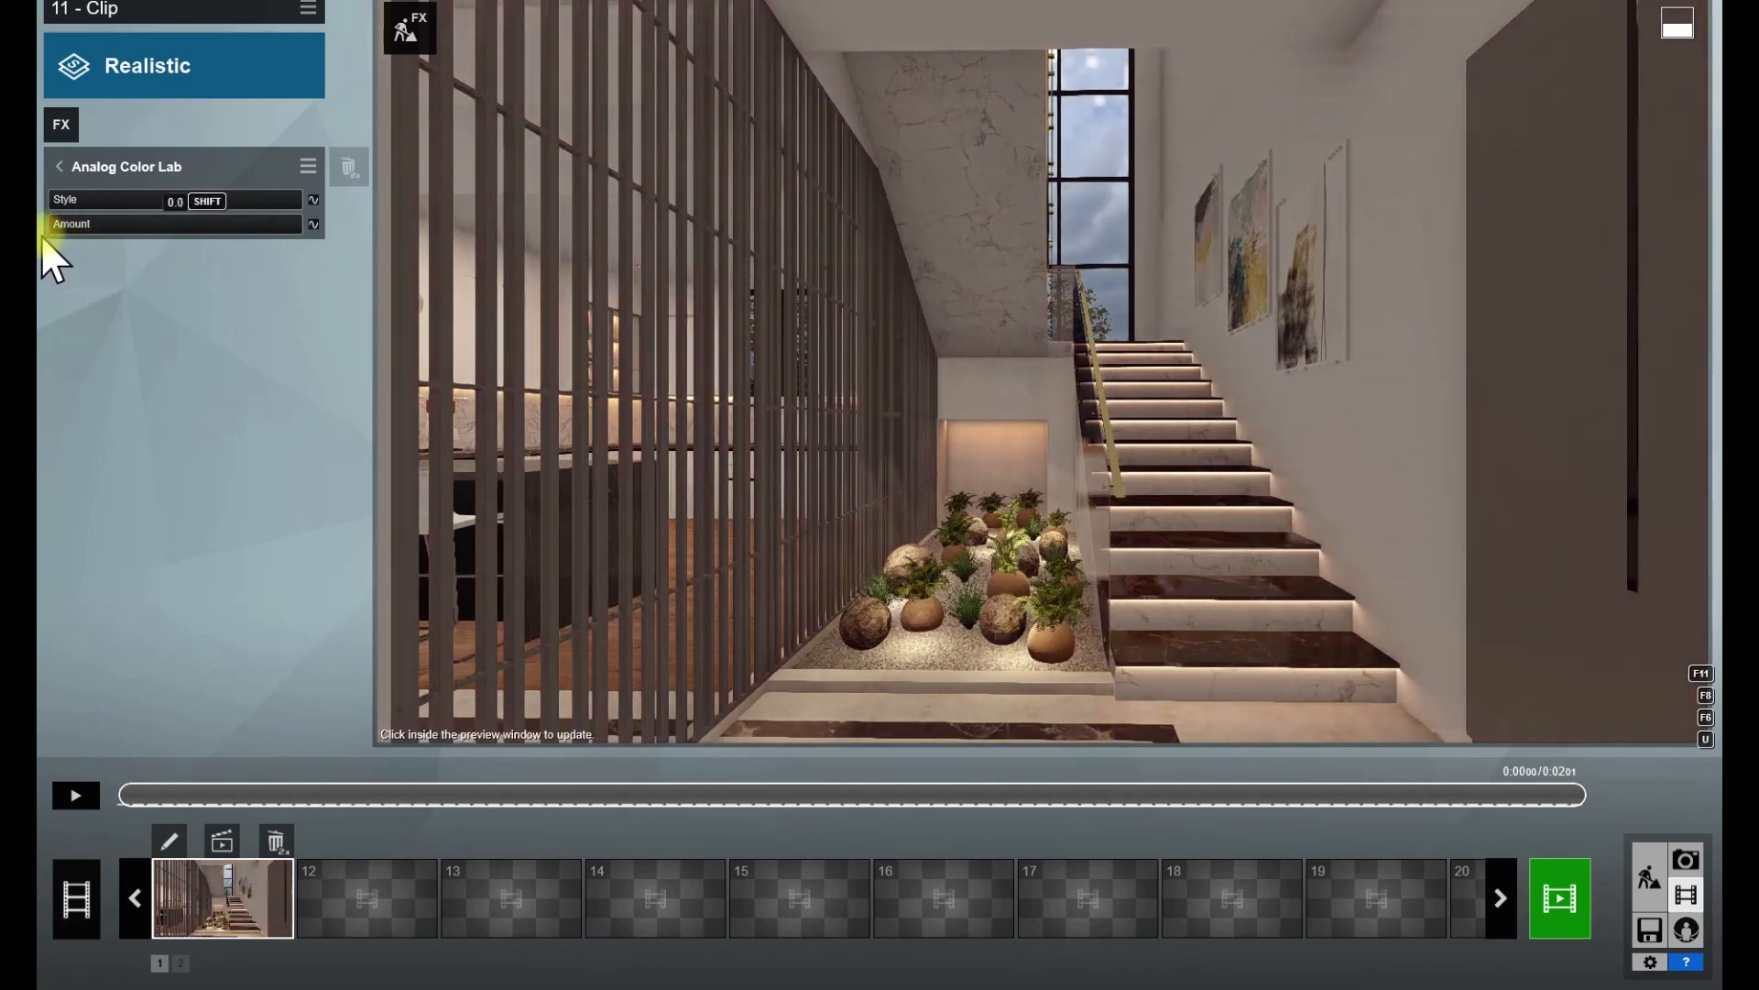
{"action": "left_click", "coordinate": [744, 469]}
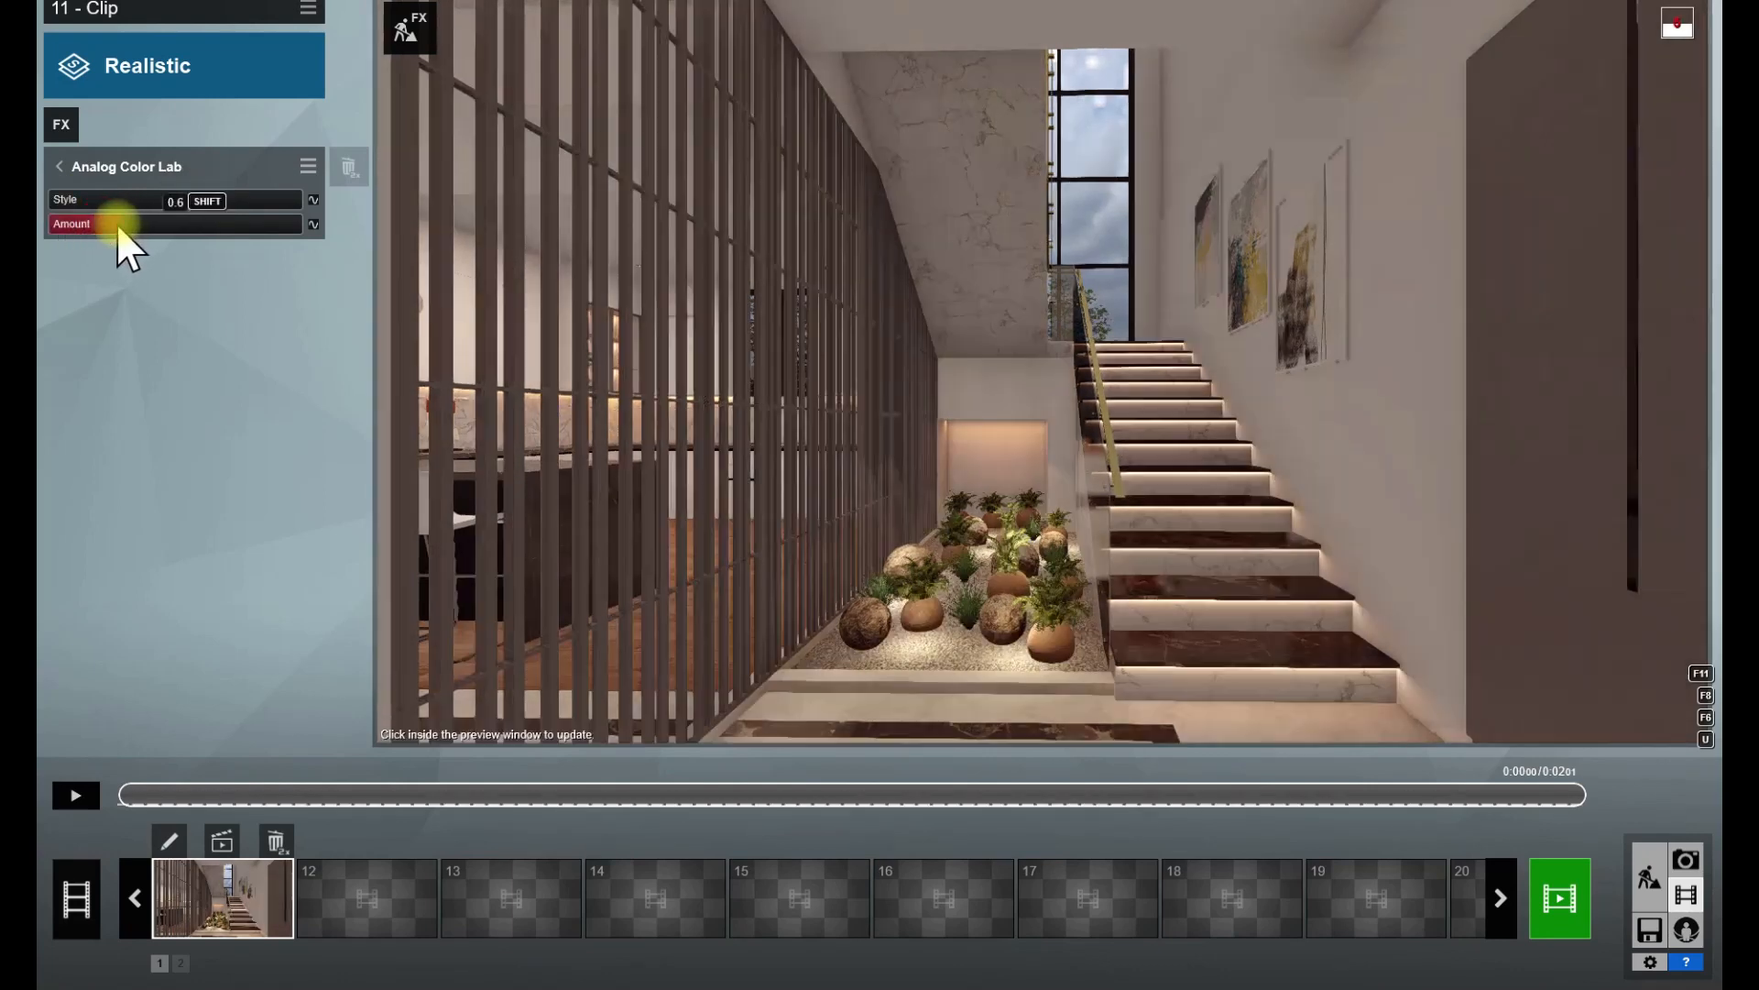
{"action": "left_click_drag", "start_coordinate": [66, 202], "coordinate": [179, 211]}
{"action": "left_click", "coordinate": [754, 464]}
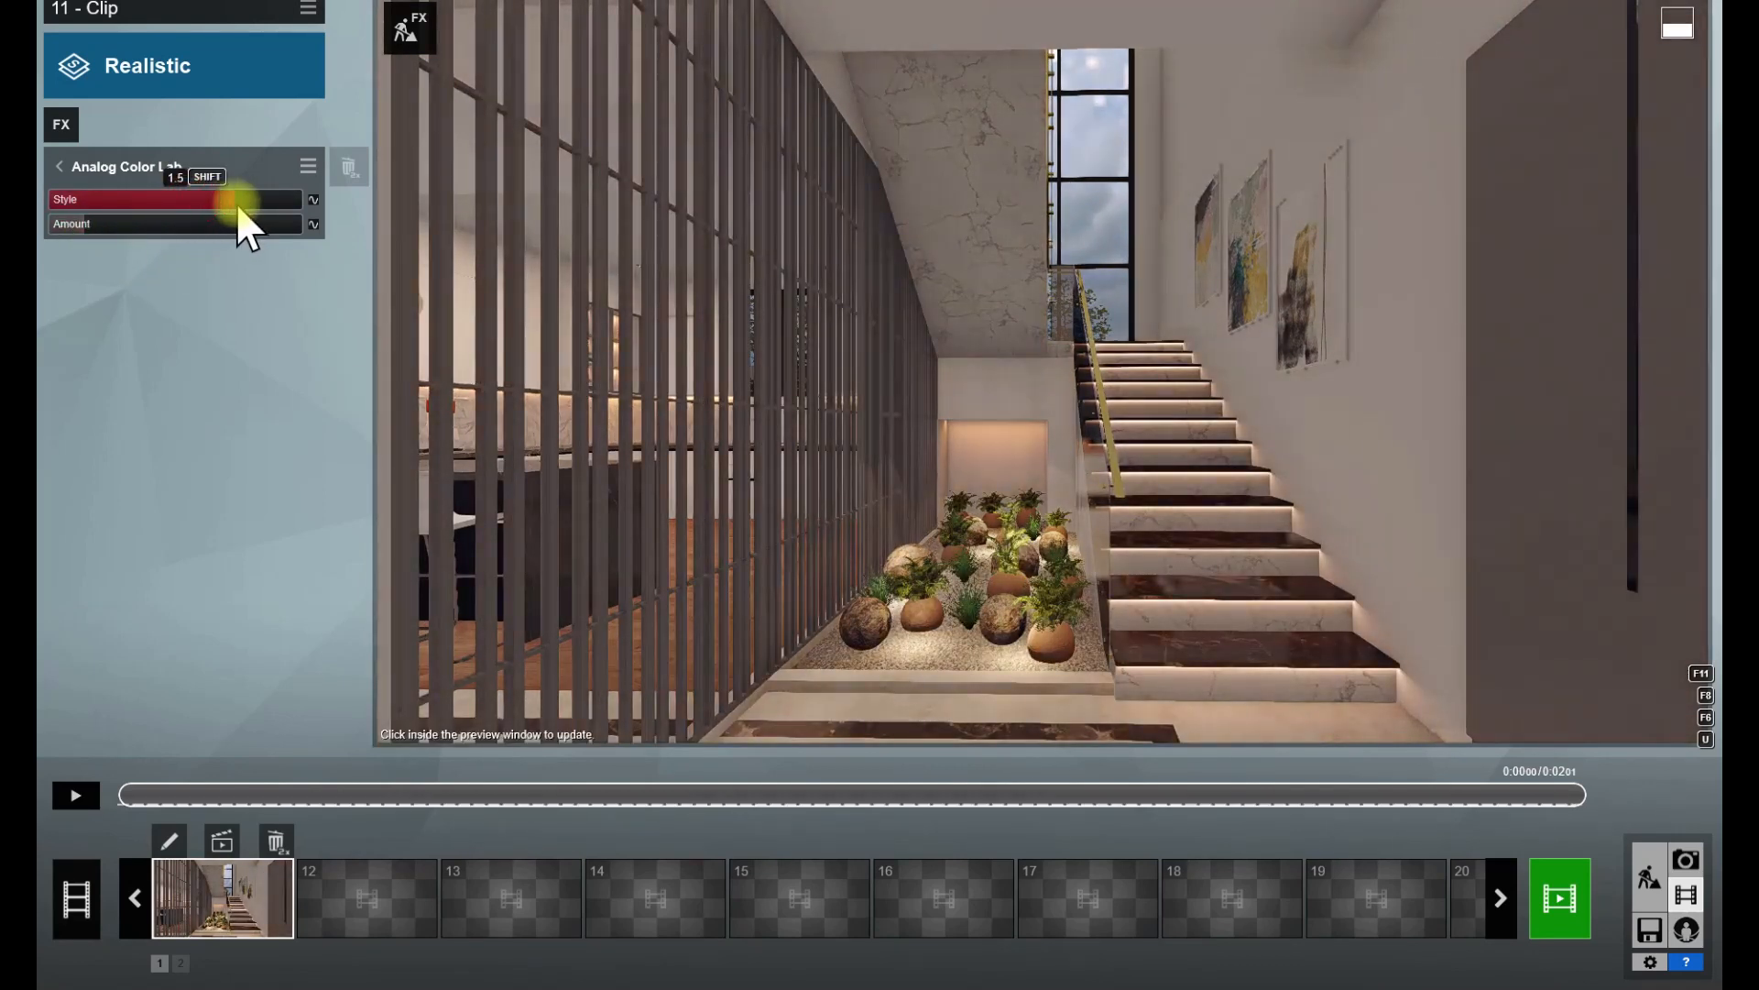
{"action": "left_click", "coordinate": [250, 201]}
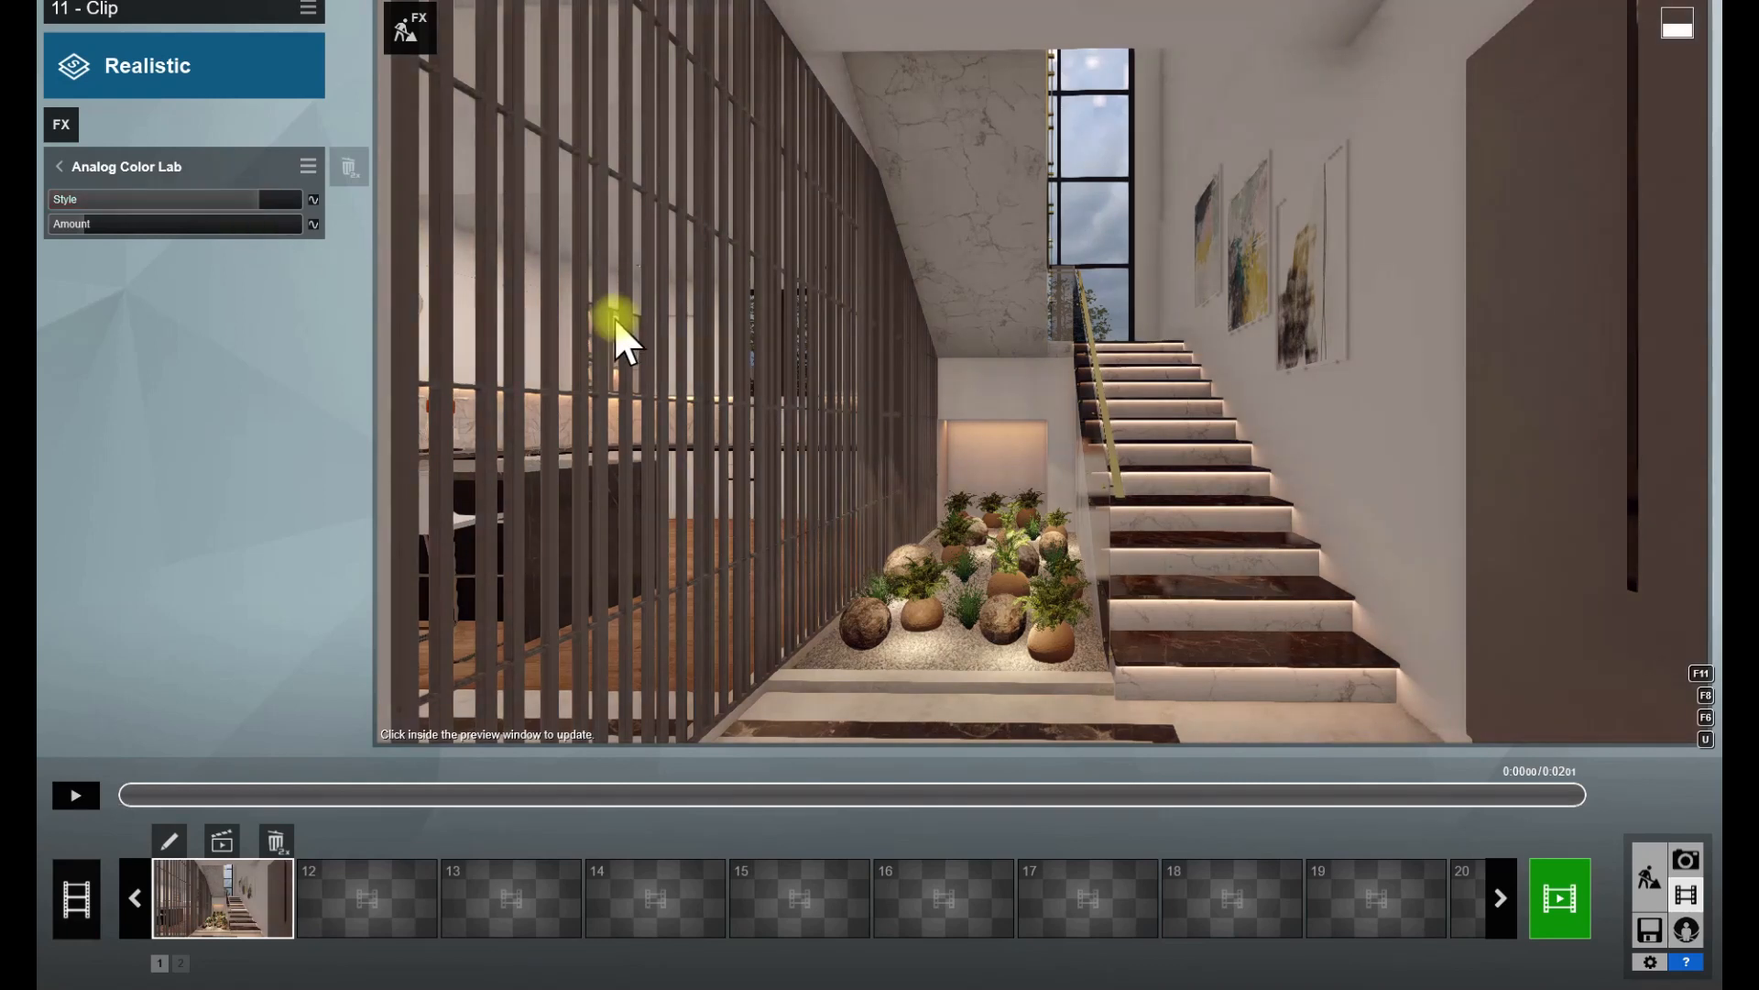
{"action": "left_click", "coordinate": [614, 318]}
{"action": "left_click", "coordinate": [300, 200]}
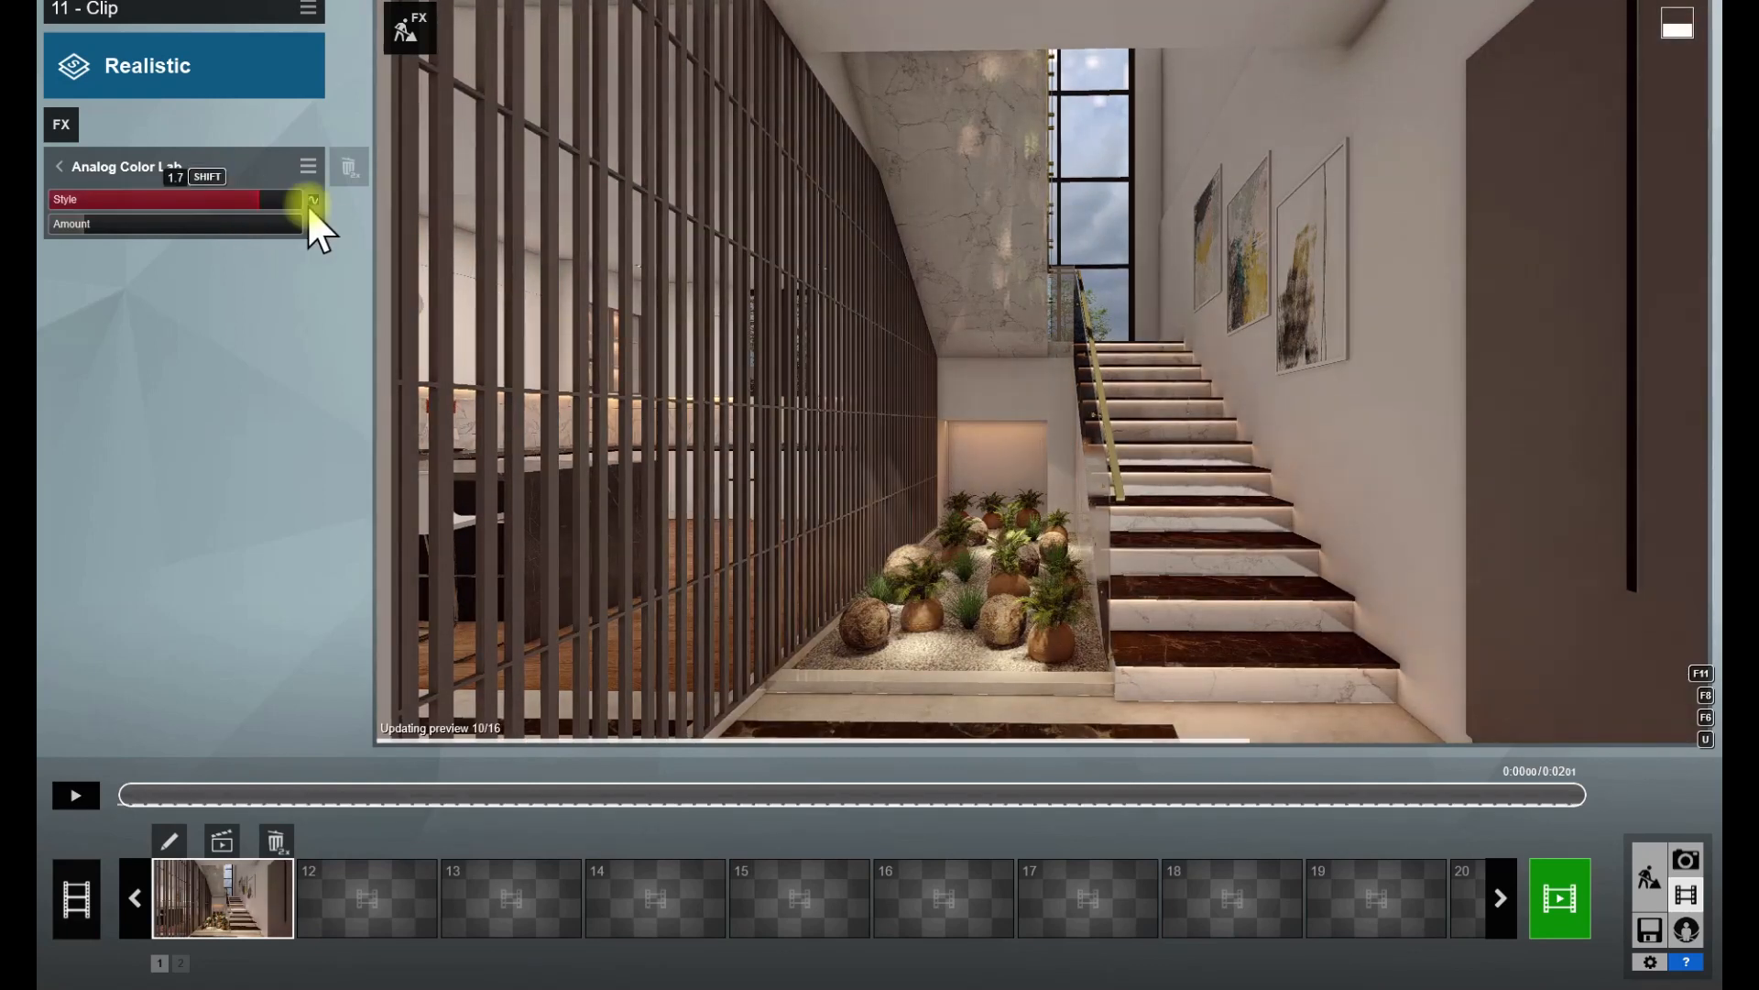
{"action": "left_click_drag", "start_coordinate": [303, 207], "coordinate": [97, 211]}
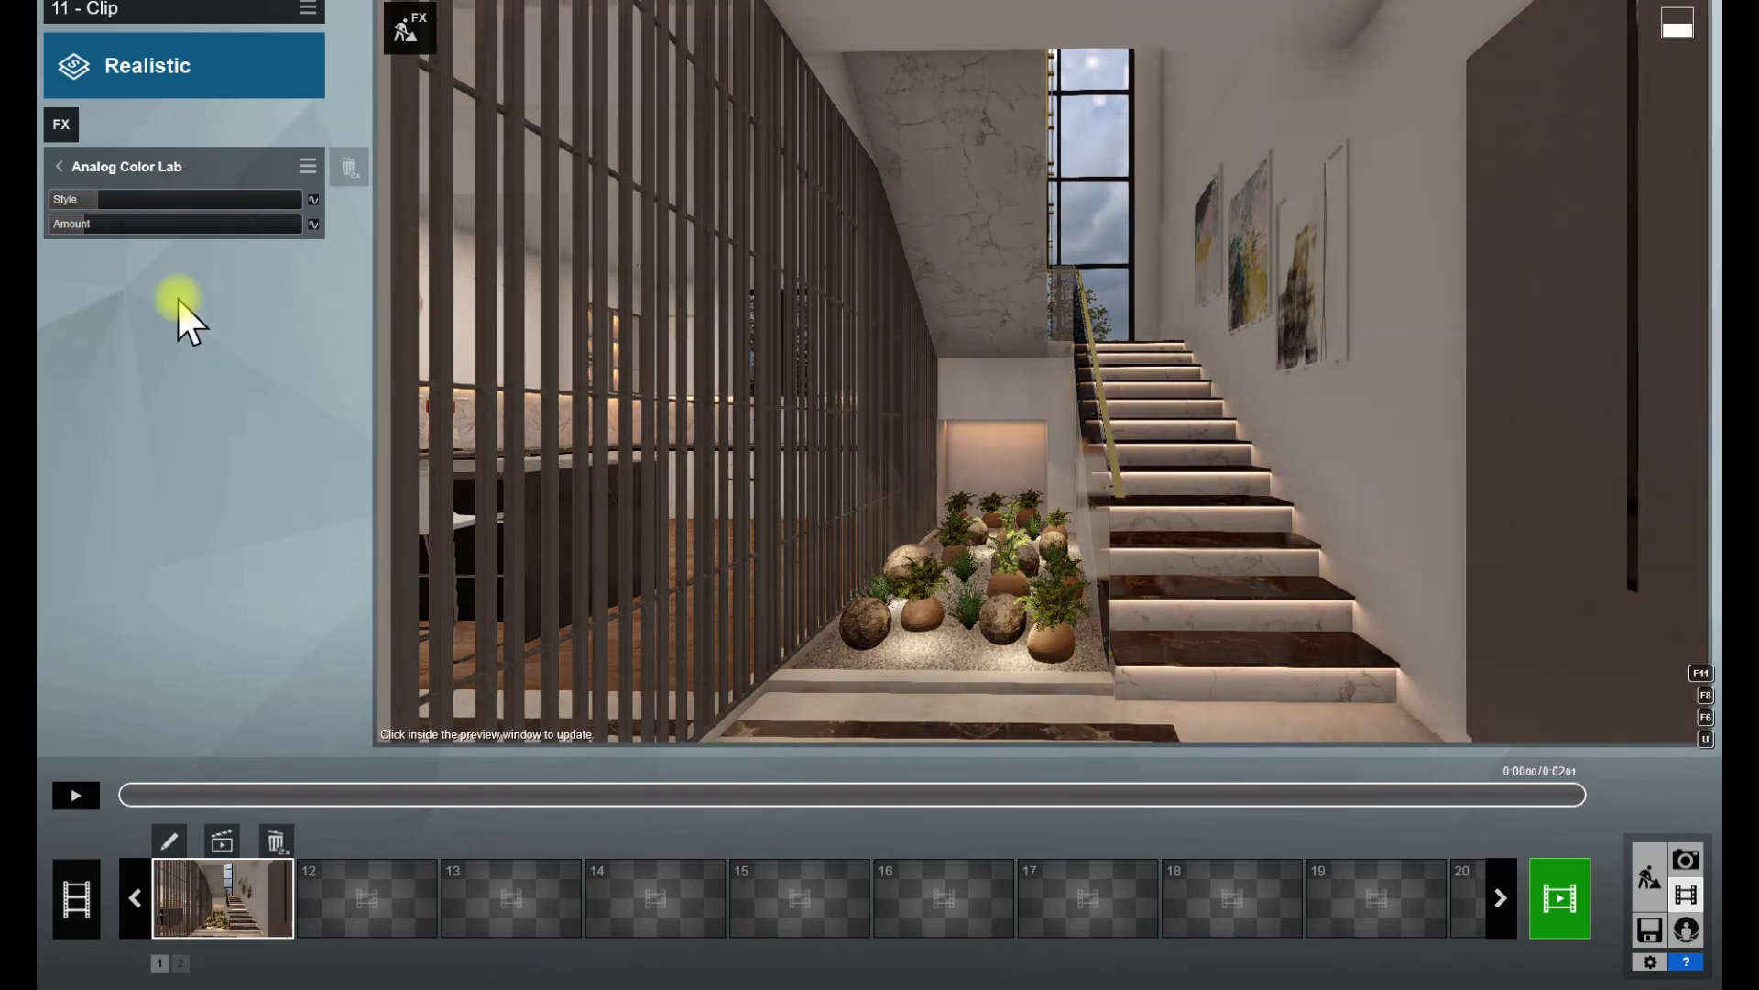
- Set the Analog Color Lab style to its minimum and the amount to roughly one fifth of its range
{"action": "mouse_move", "coordinate": [102, 207]}
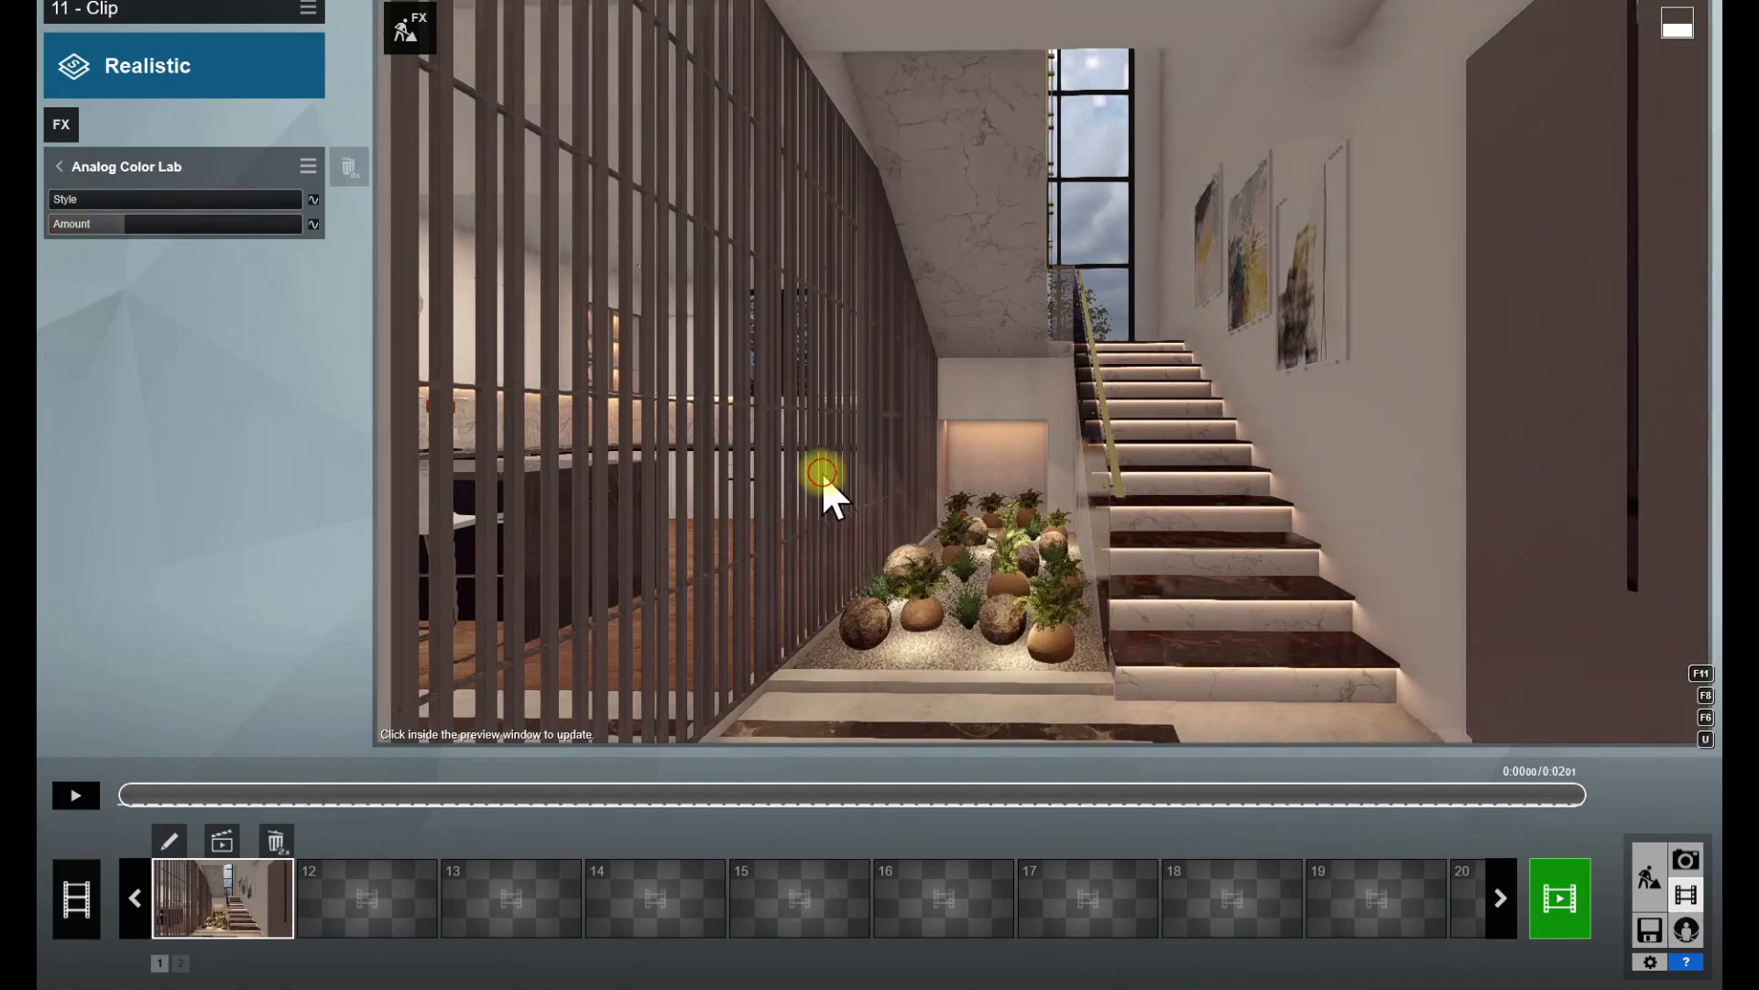
{"action": "left_click", "coordinate": [821, 471]}
{"action": "left_click", "coordinate": [95, 222]}
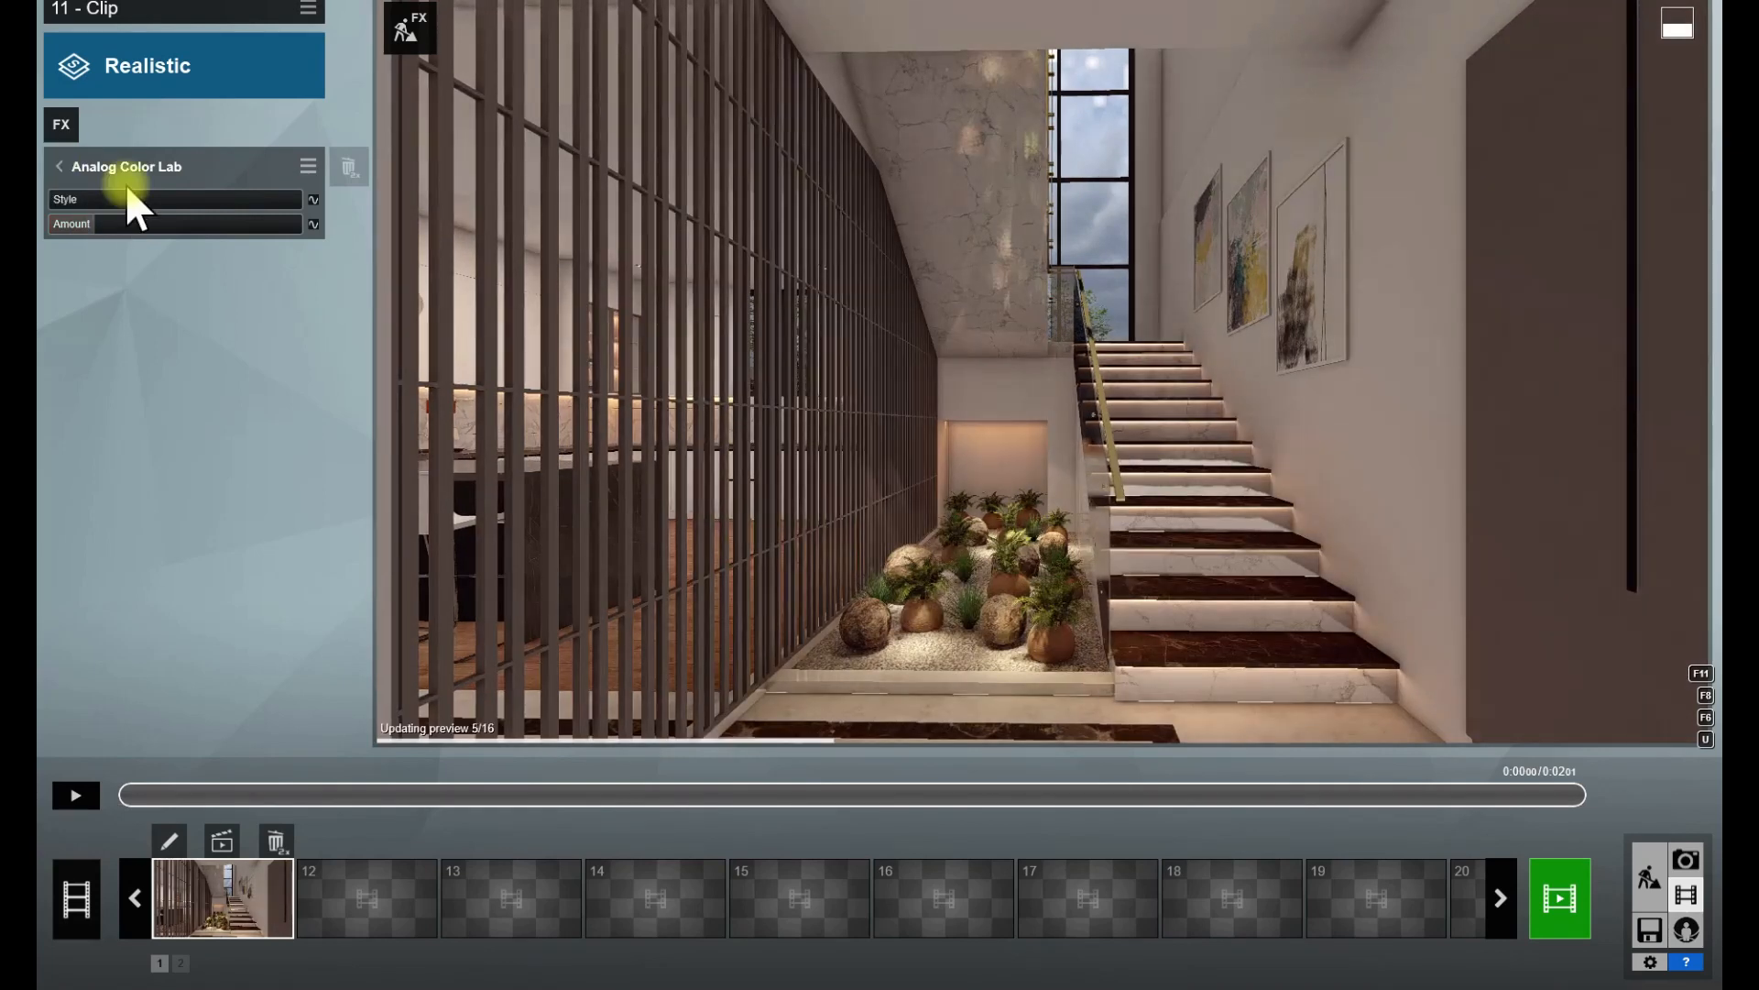
- Raise the Color Correction brightness, contrast and saturation slightly, with brightness at roughly three quarters of its range, and refresh the preview
{"action": "left_click", "coordinate": [55, 164]}
{"action": "left_click", "coordinate": [125, 381]}
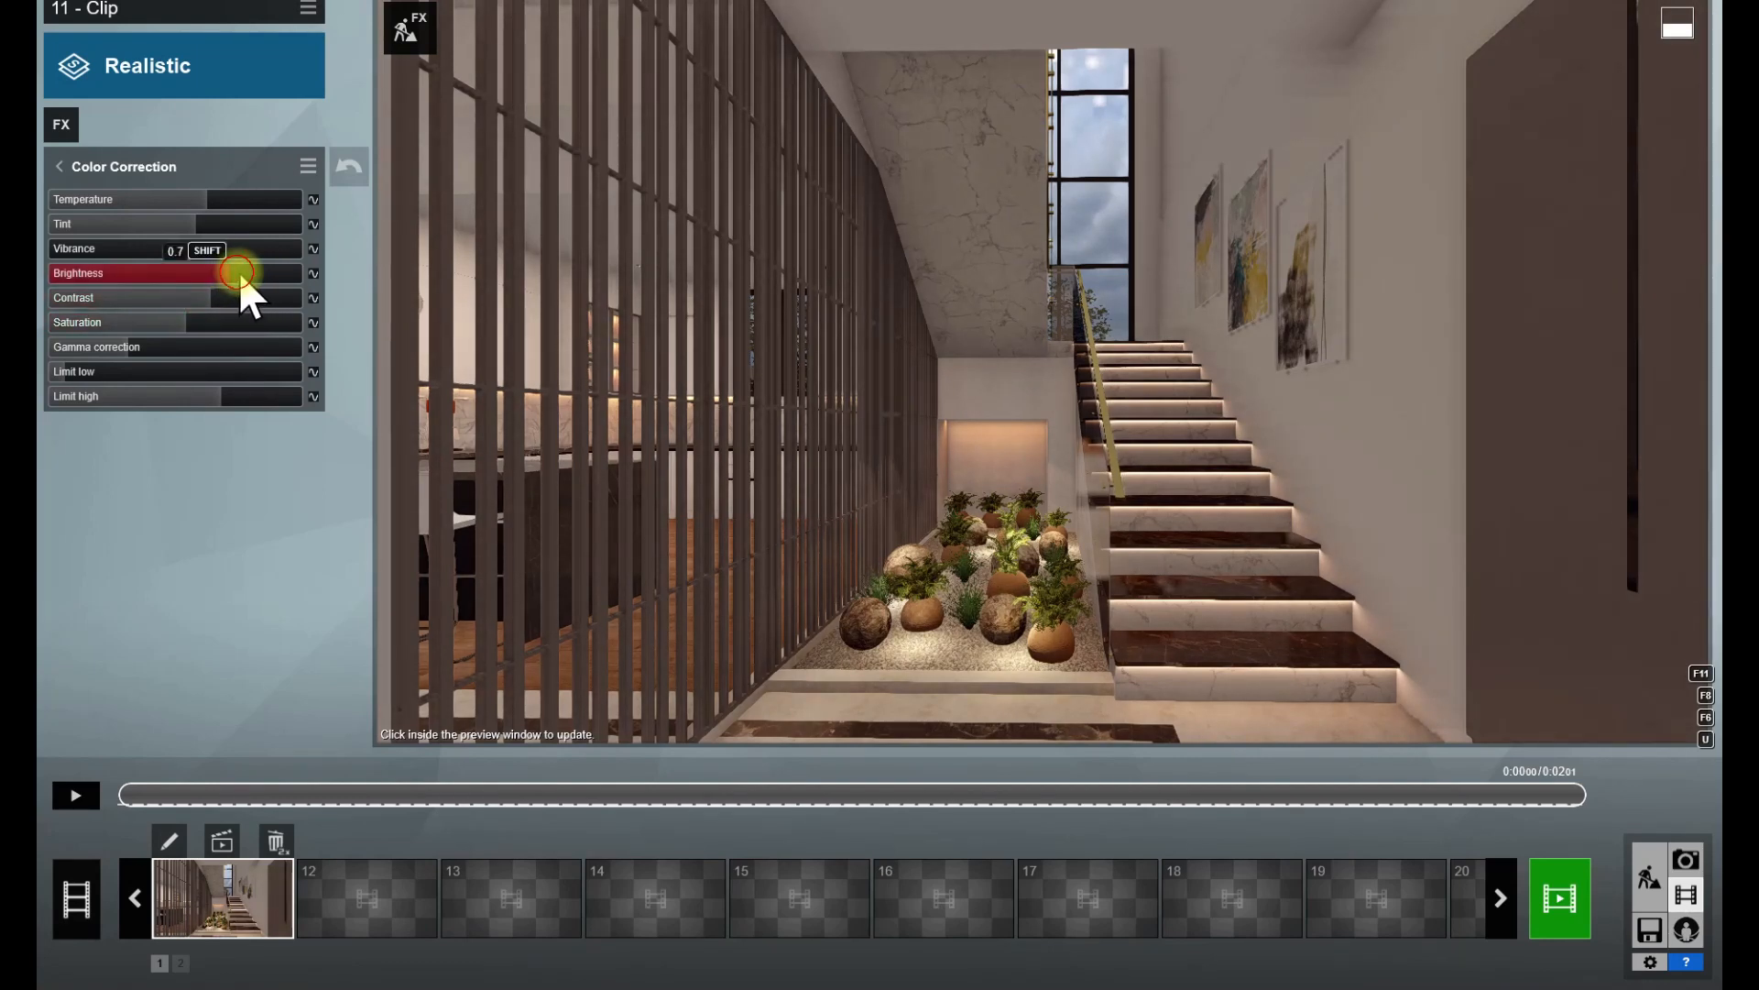
{"action": "left_click", "coordinate": [772, 411]}
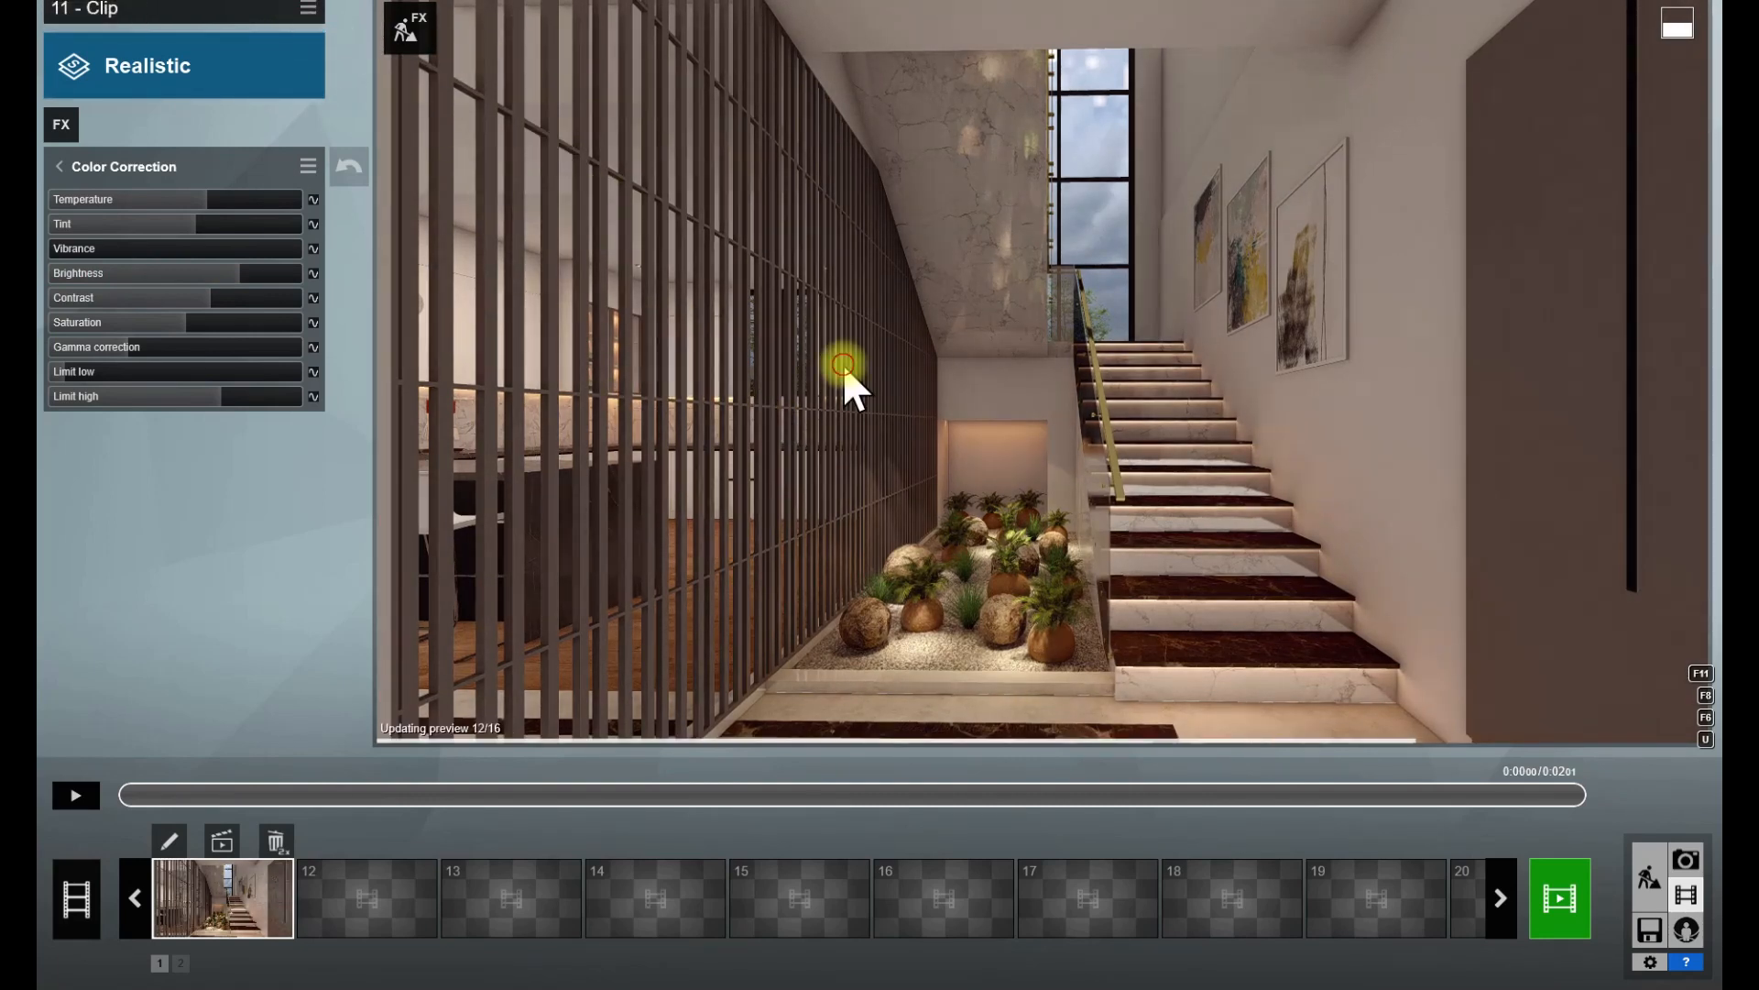
- Enable Material ID output and start rendering the current frame at Print size, 3840x2160, over 02.jpg, cancelling the render partway
{"action": "left_click", "coordinate": [1555, 898]}
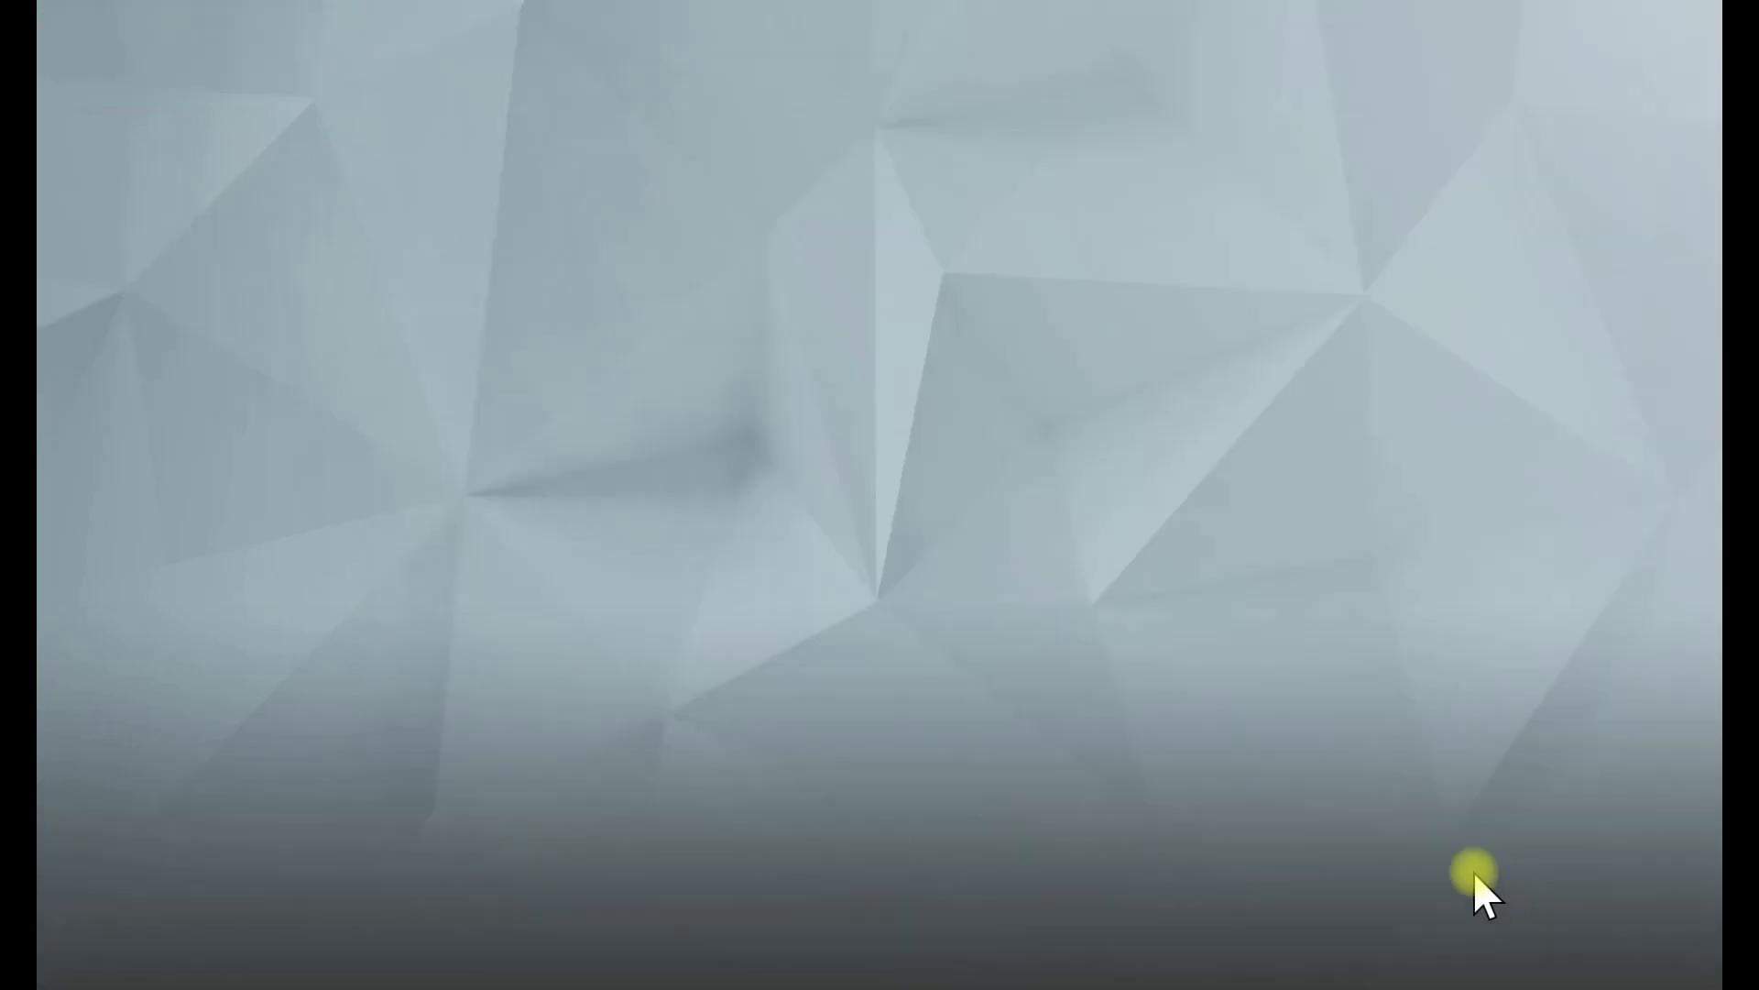
{"action": "left_click", "coordinate": [884, 307]}
{"action": "left_click", "coordinate": [907, 710]}
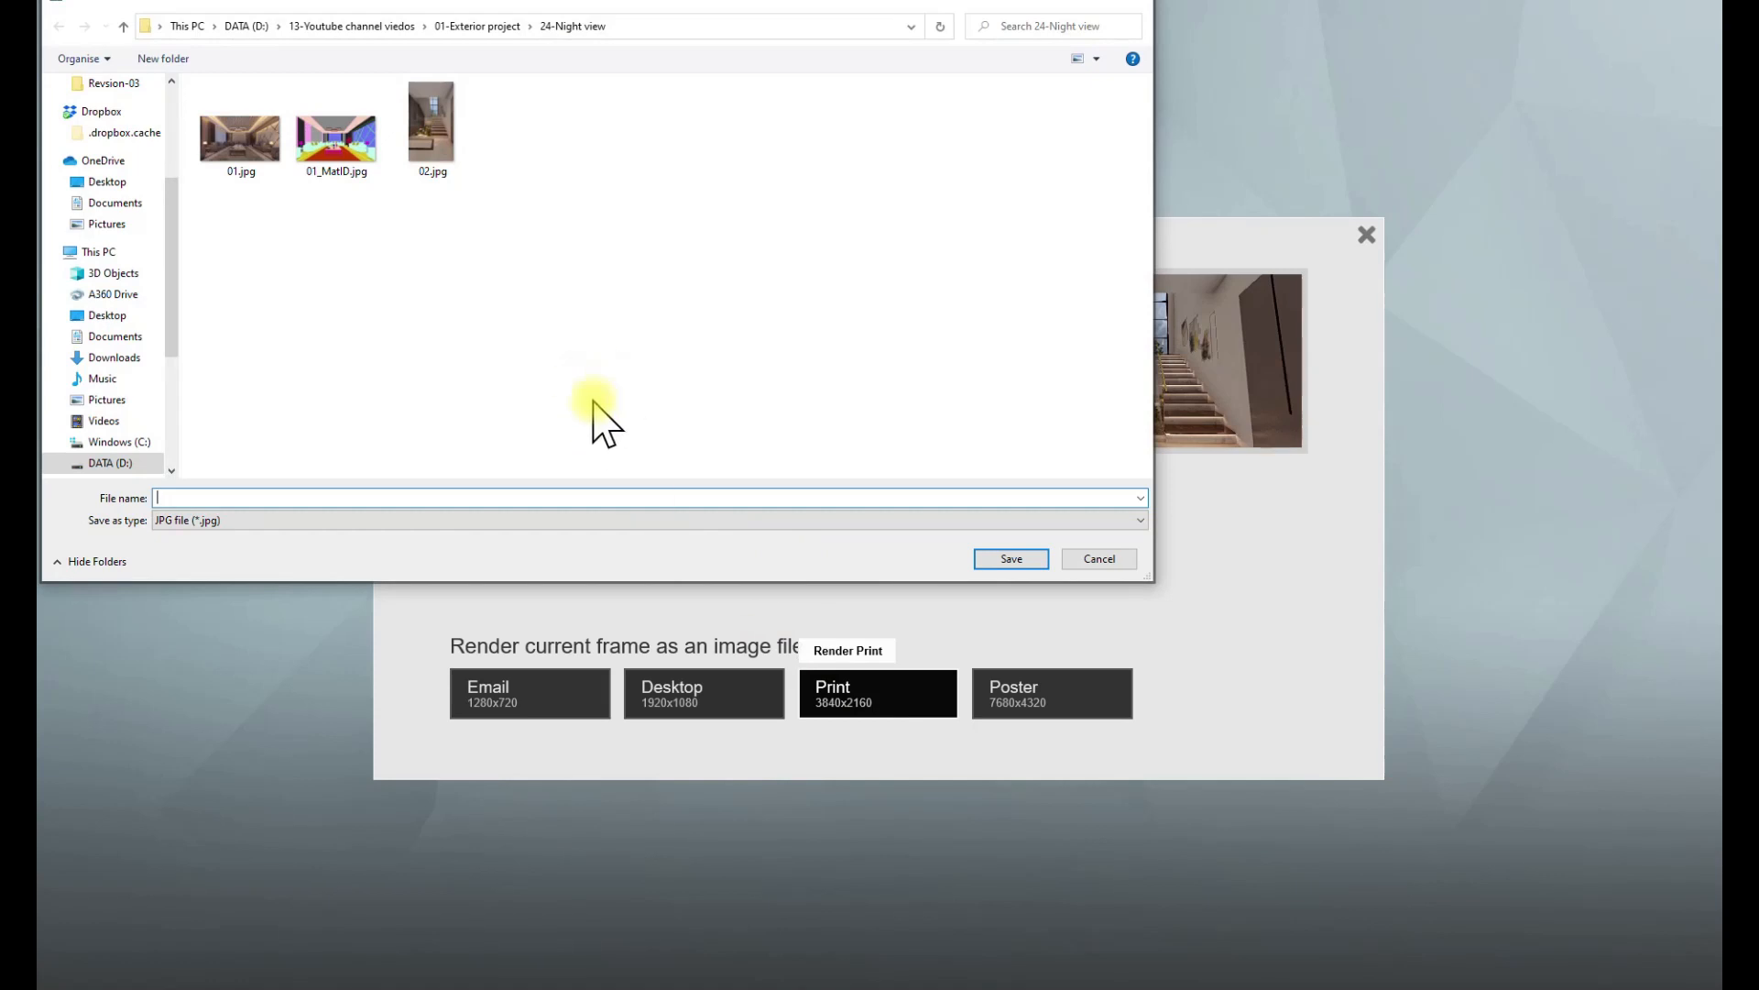
{"action": "double_click", "coordinate": [447, 169]}
{"action": "left_click", "coordinate": [902, 547]}
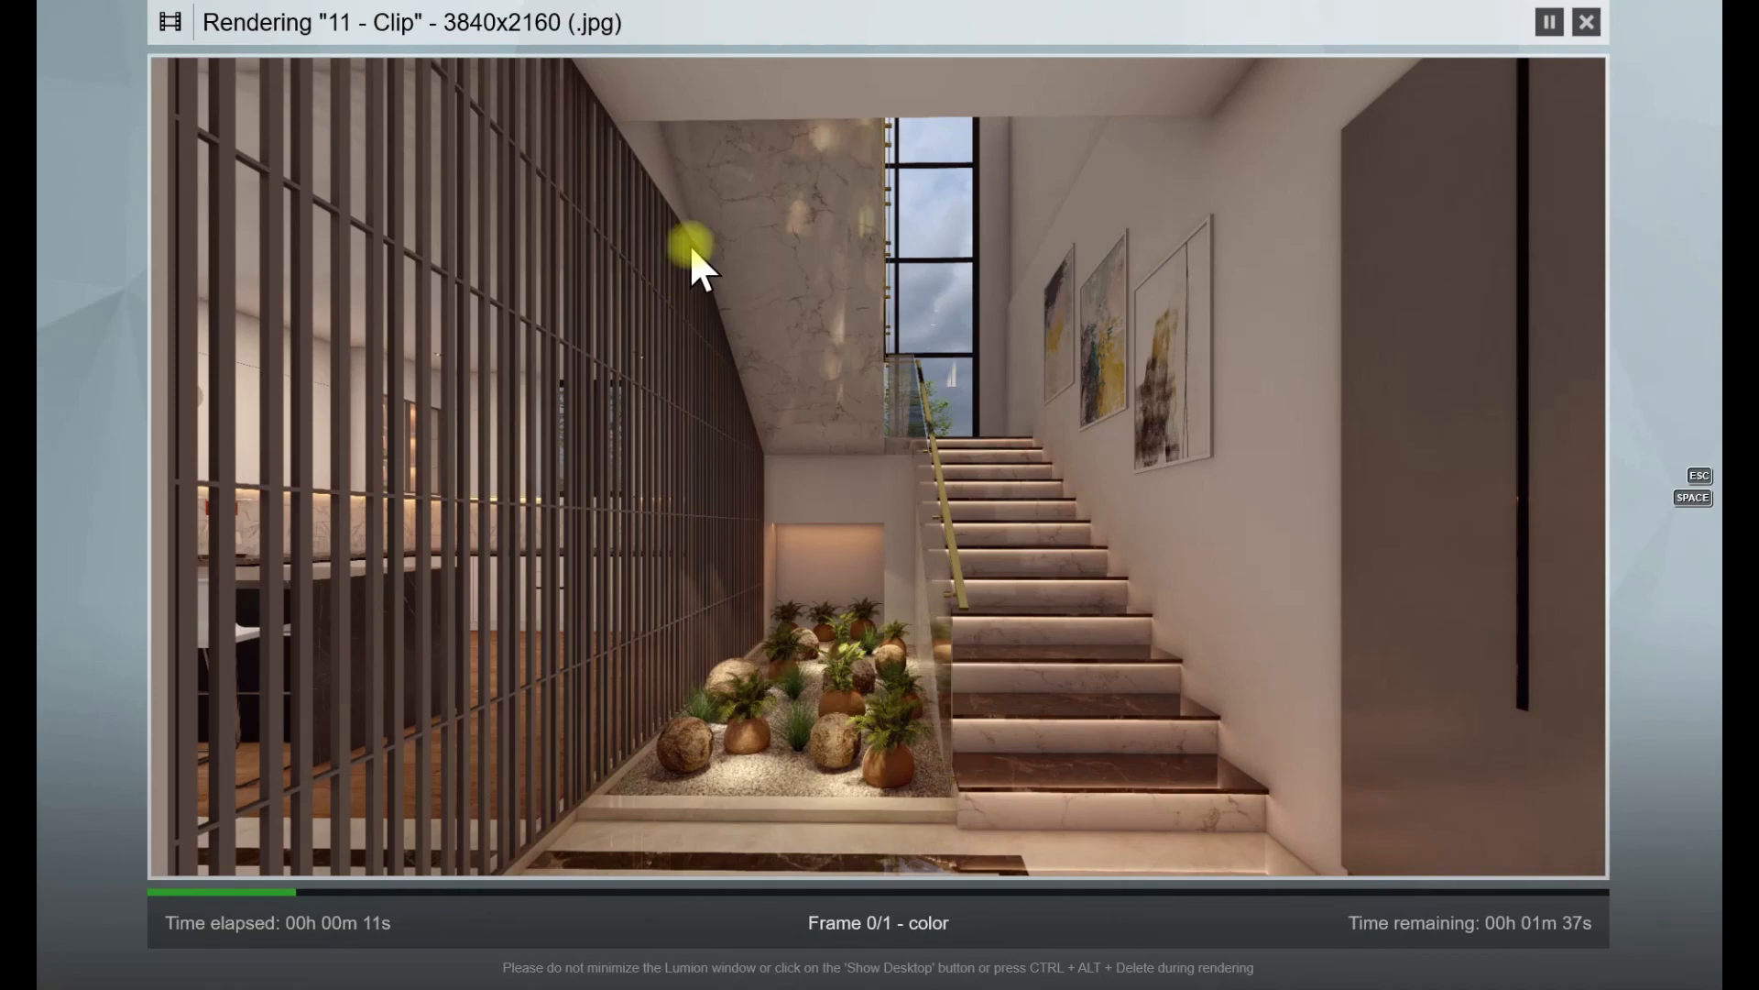
{"action": "key", "text": "Escape"}
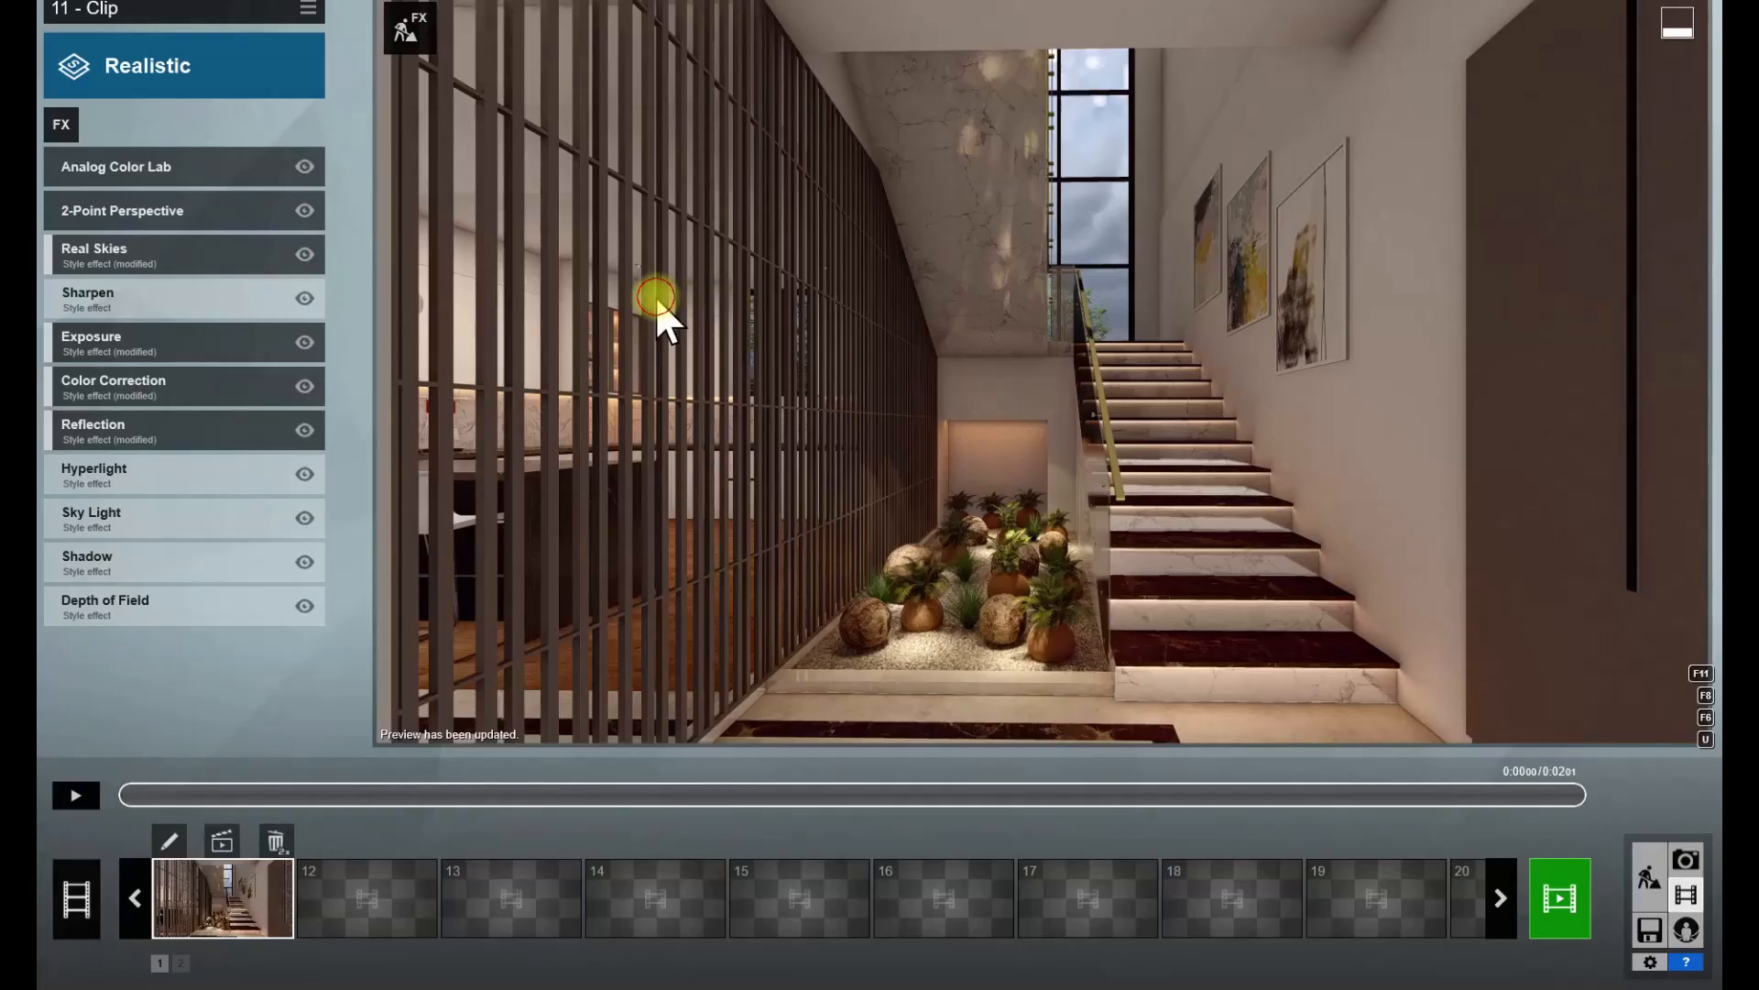
- In Color Correction, set brightness to 0.8, raise contrast to roughly four fifths of its range, lower temperature slightly and refresh the preview
{"action": "left_click", "coordinate": [129, 383]}
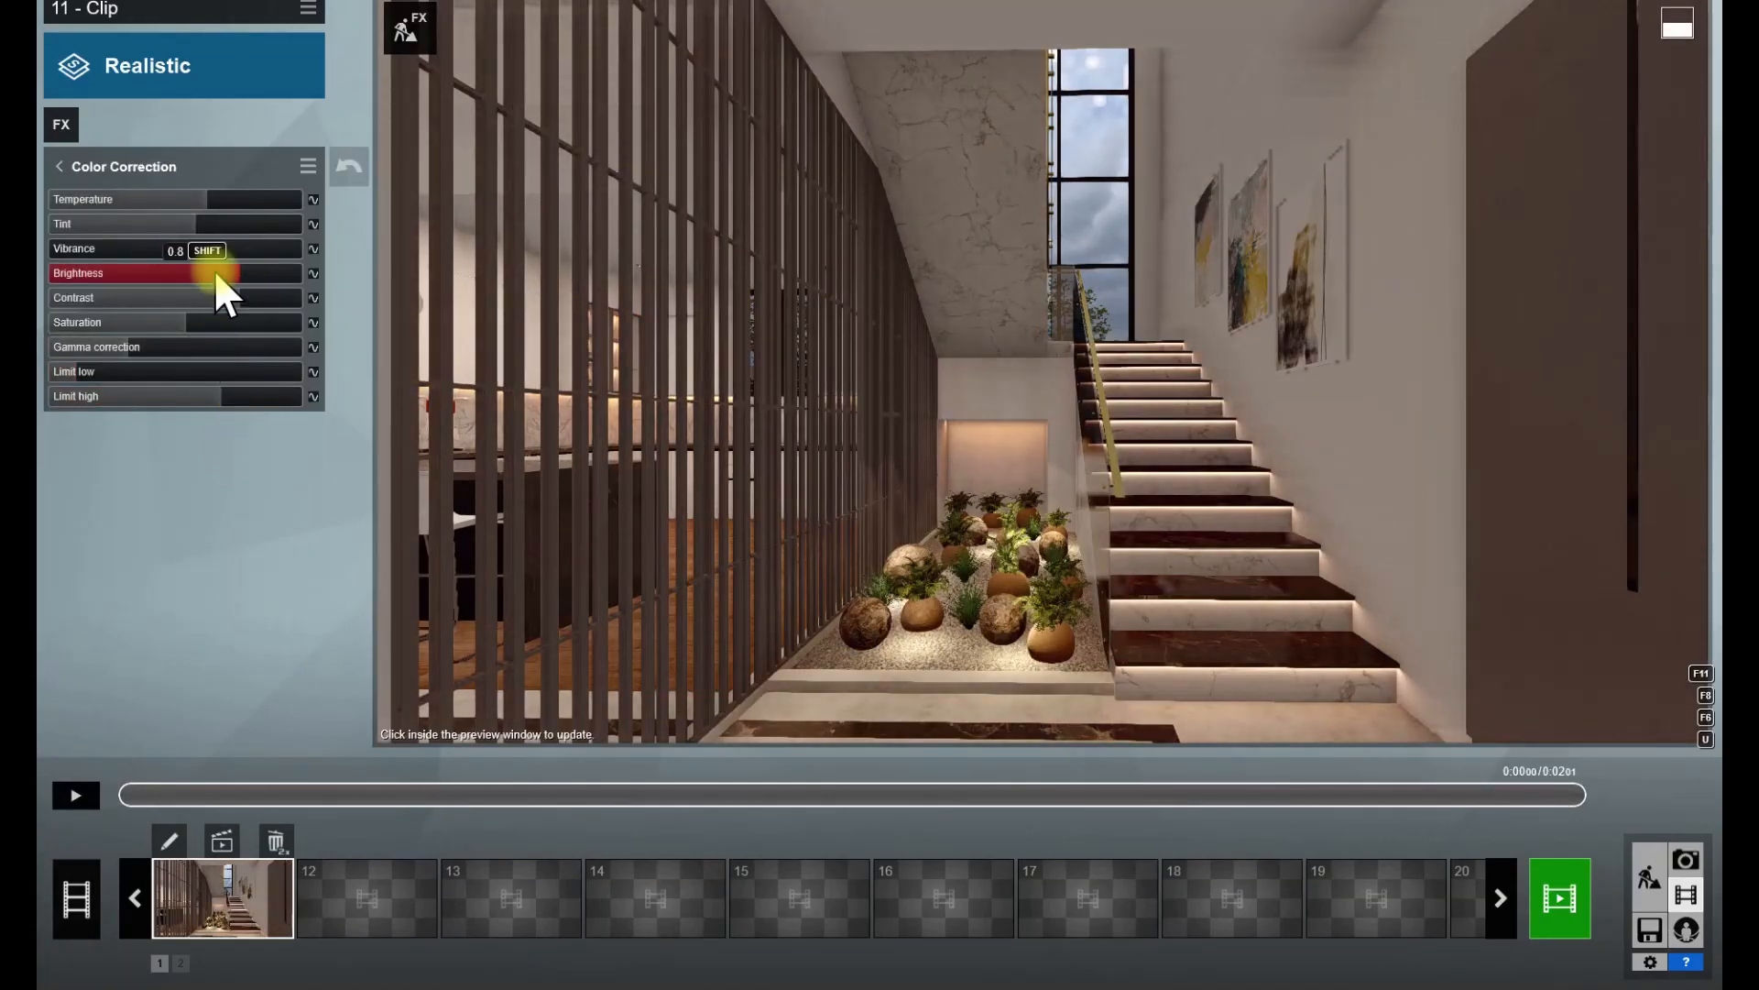
{"action": "left_click", "coordinate": [244, 274]}
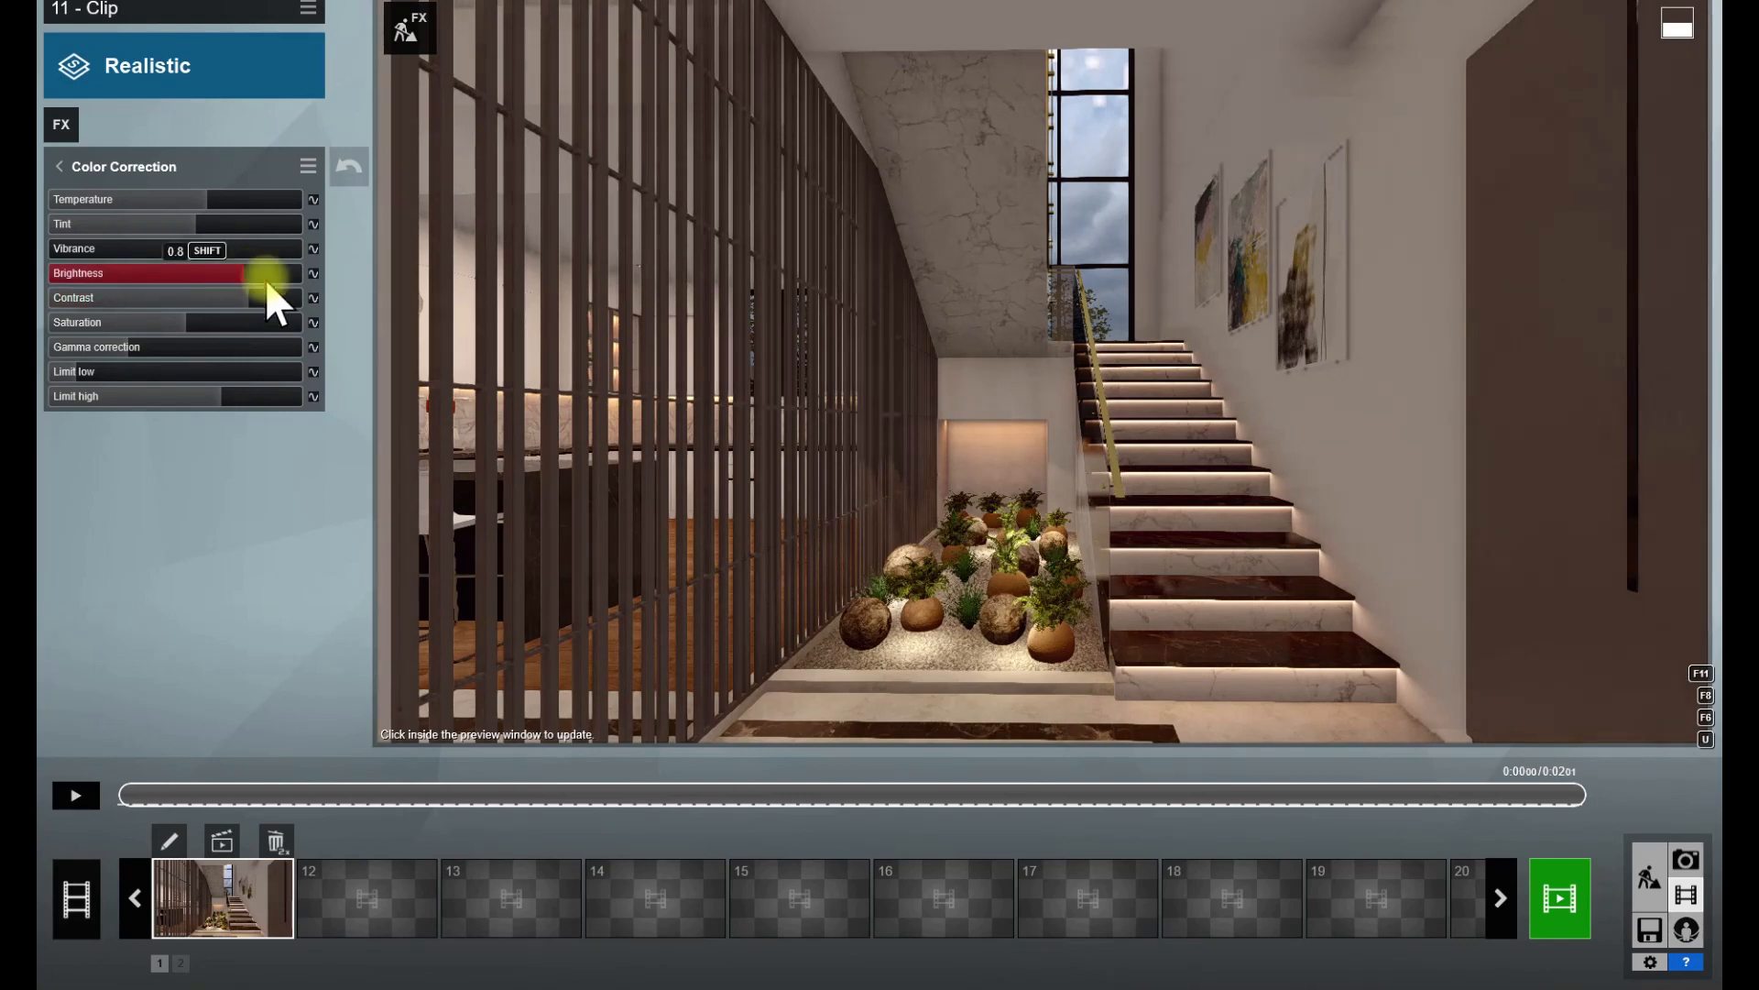
{"action": "left_click", "coordinate": [489, 464]}
{"action": "left_click_drag", "start_coordinate": [207, 200], "coordinate": [201, 198]}
{"action": "left_click", "coordinate": [872, 454]}
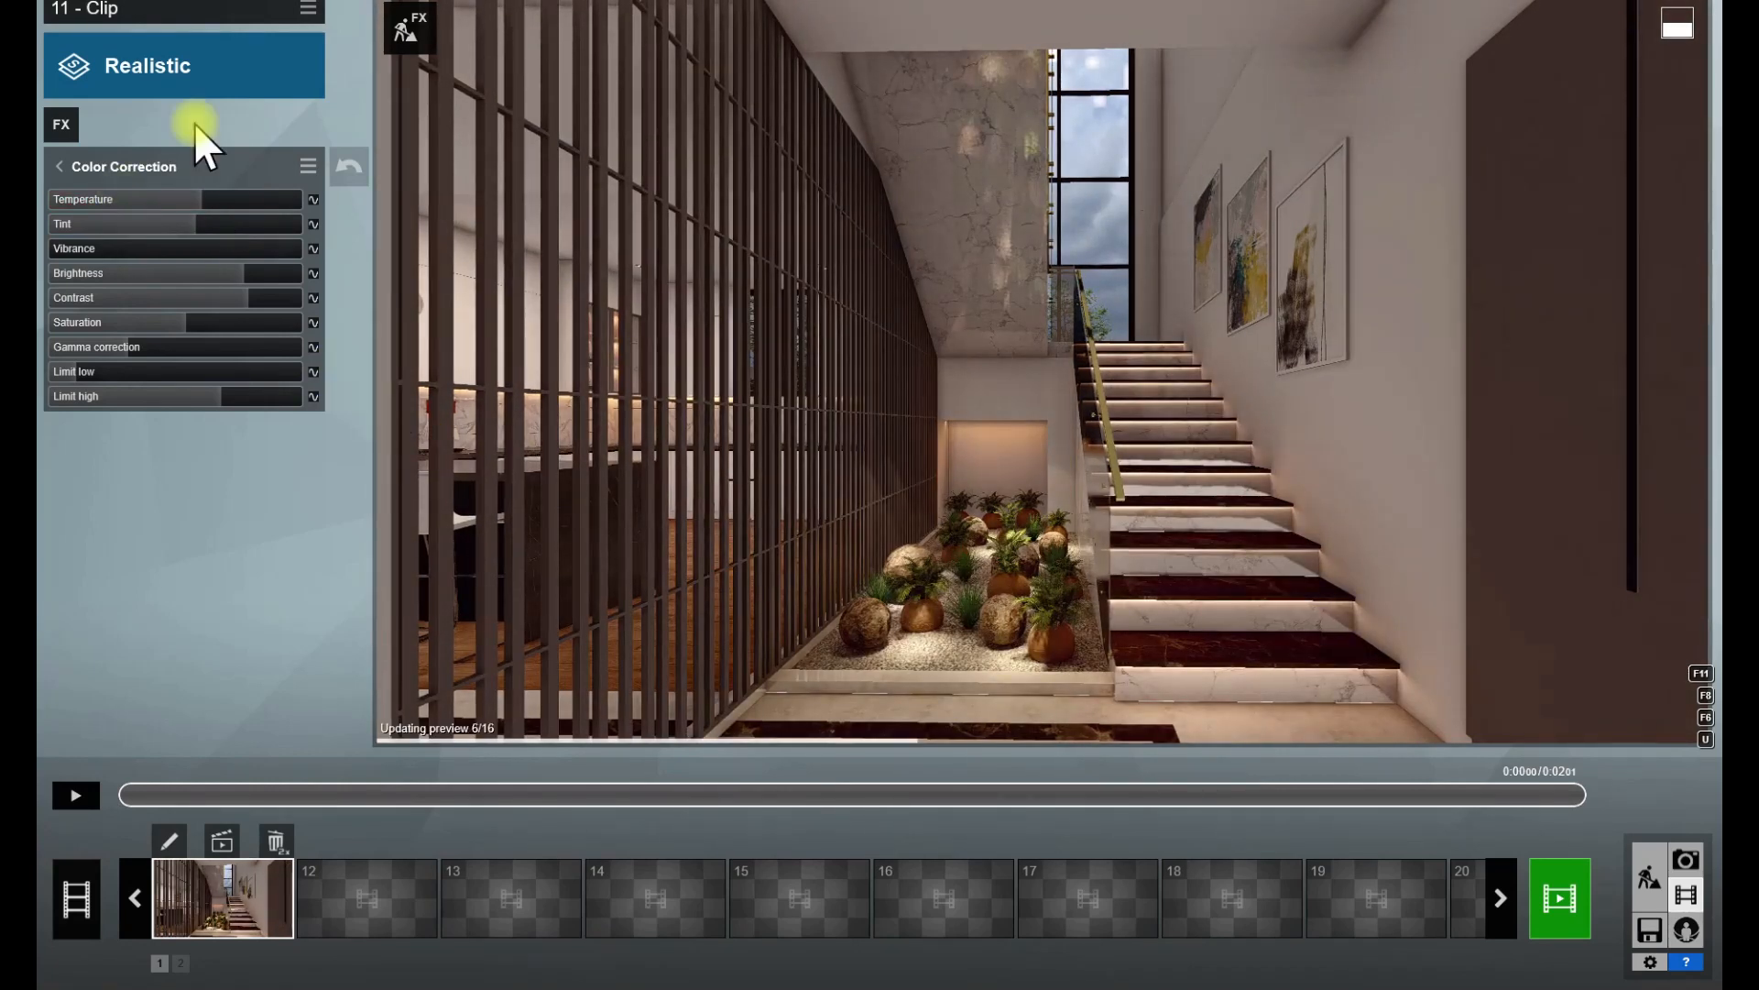
- Render clip 11's current frame as a 3840x2160 Print image with the Material ID output
{"action": "left_click", "coordinate": [280, 2]}
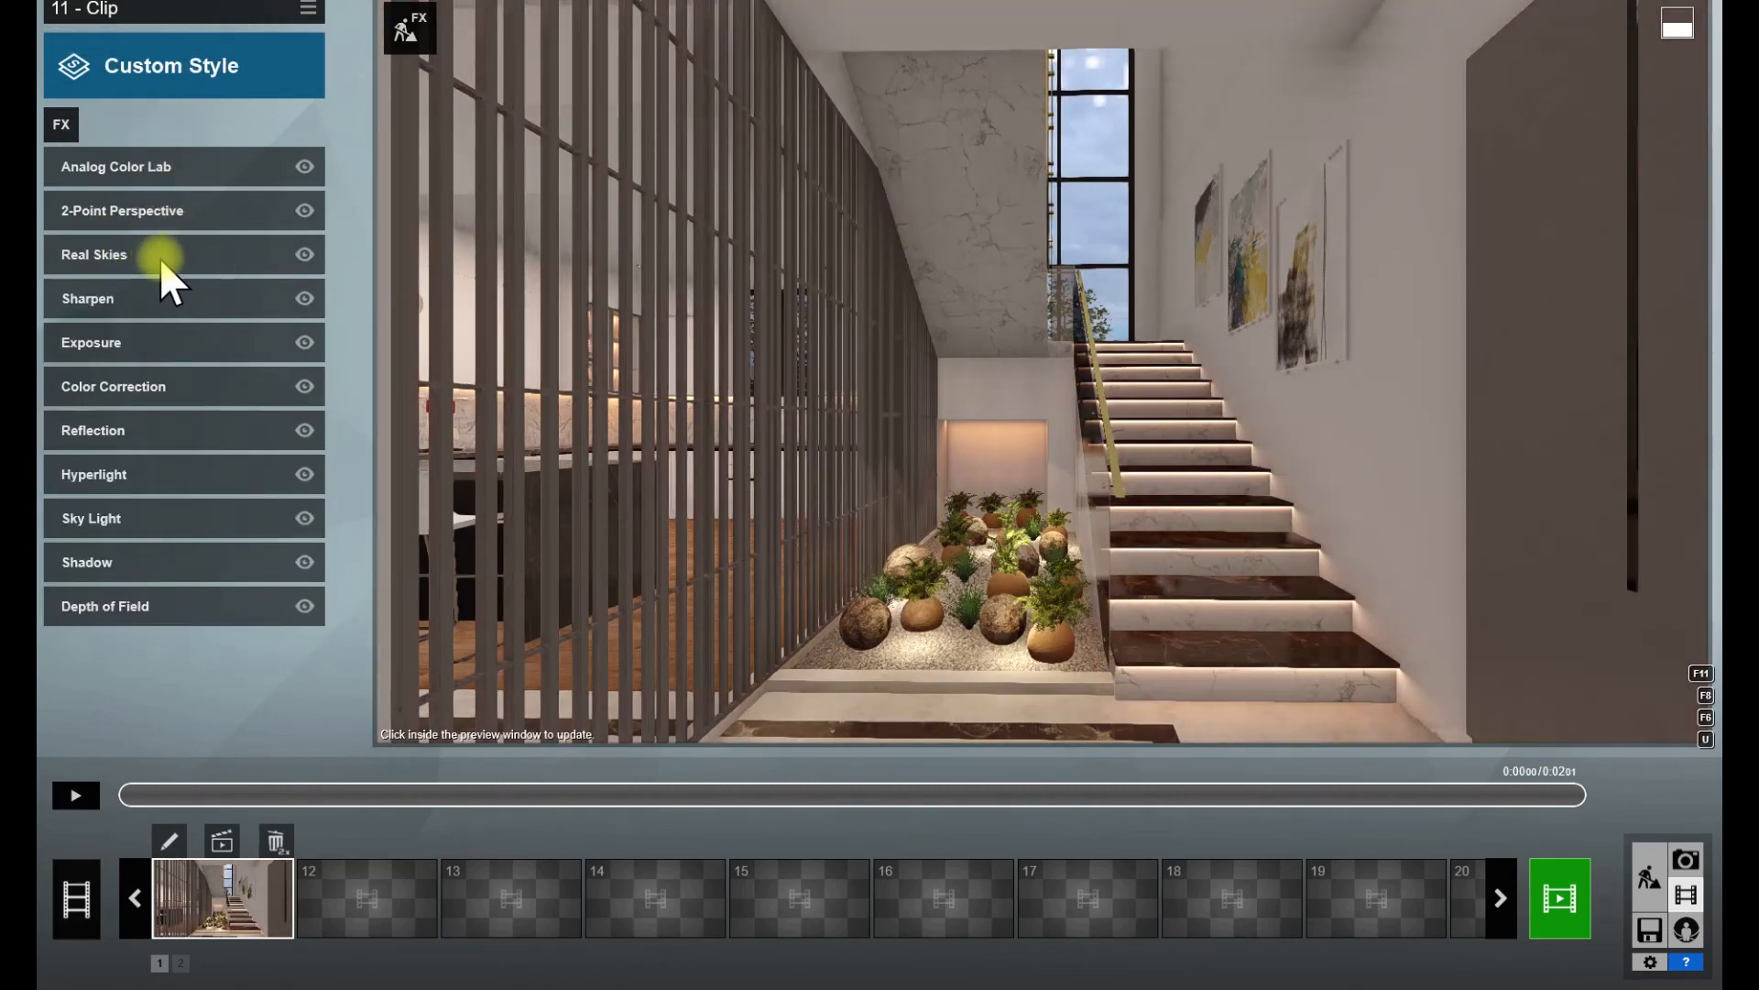
{"action": "left_click", "coordinate": [1013, 495]}
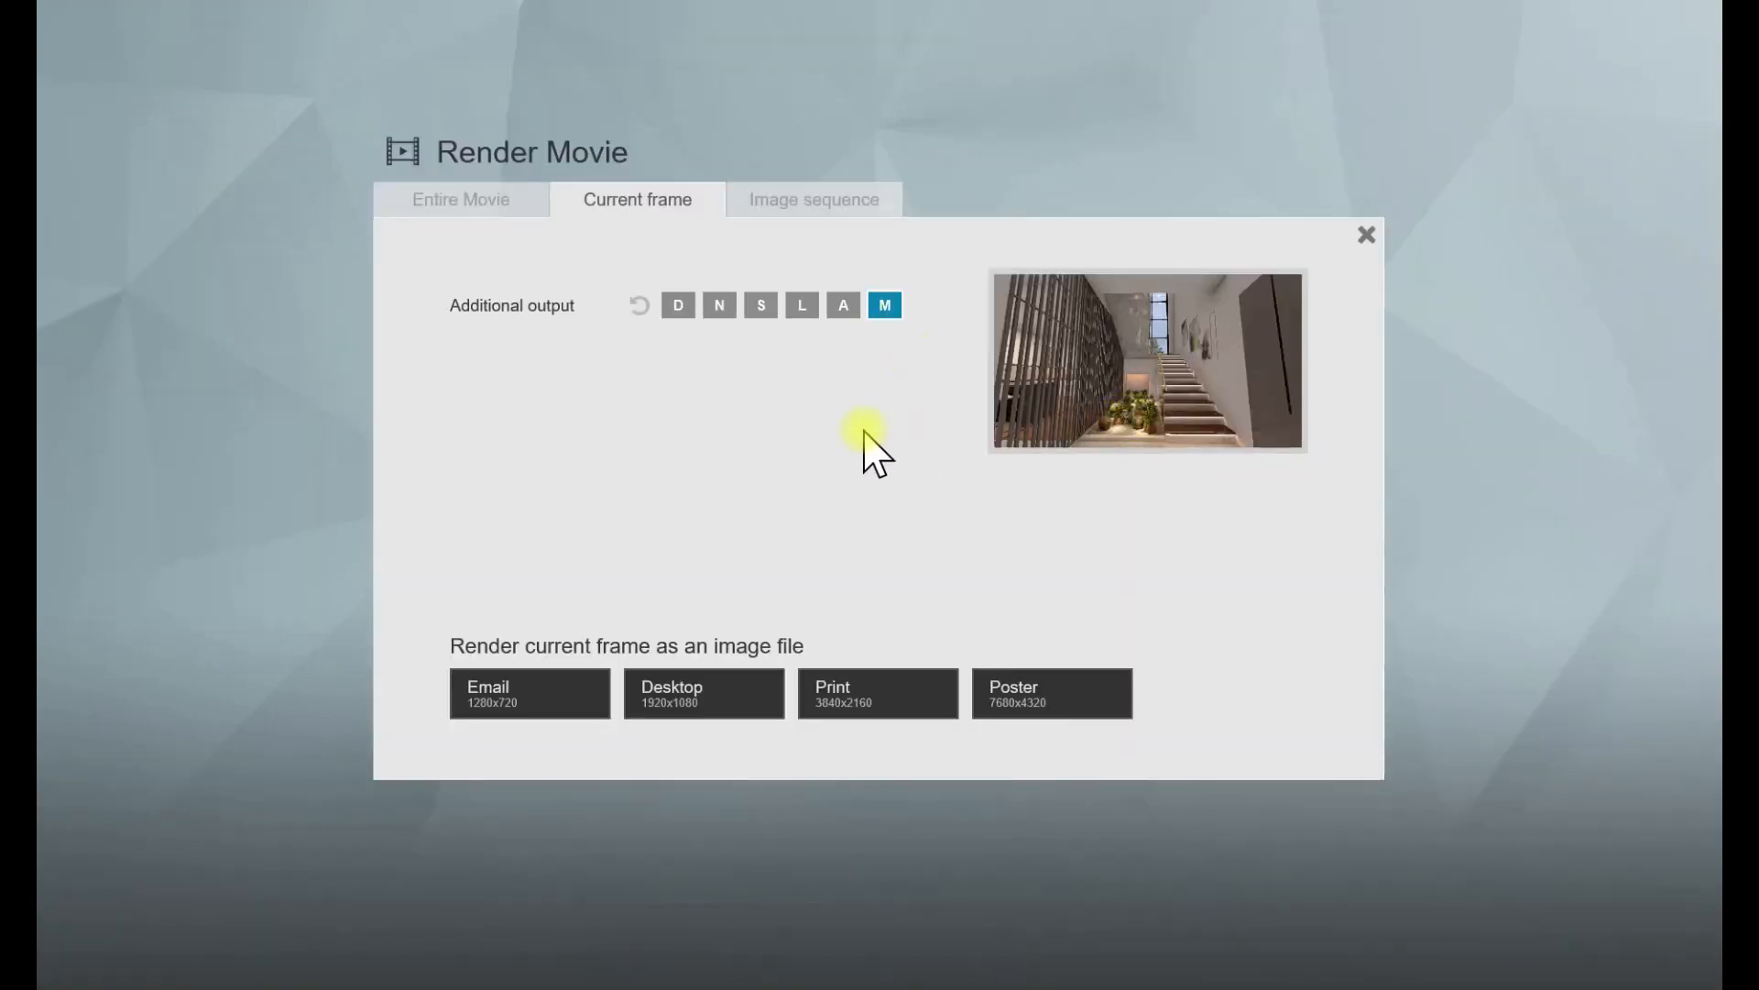
{"action": "left_click", "coordinate": [893, 706]}
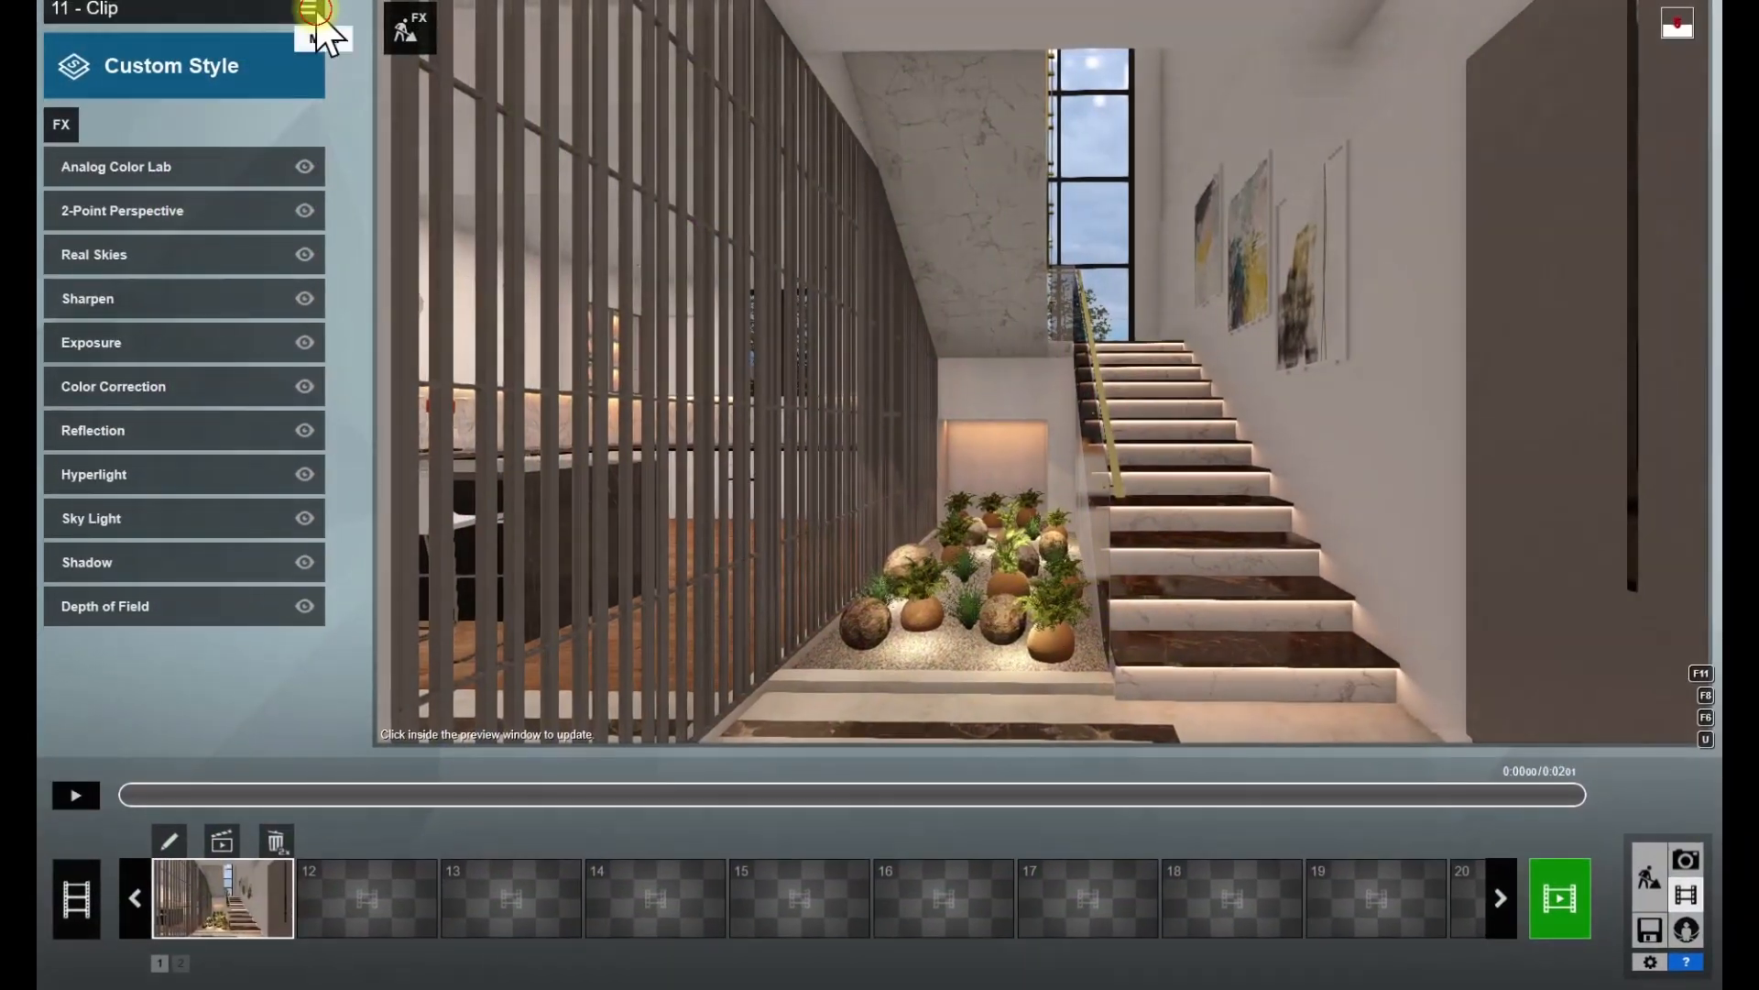
- Copy clip 11, create clip 12 with one camera keyframe, and paste the copied clip into it
{"action": "left_click", "coordinate": [310, 9]}
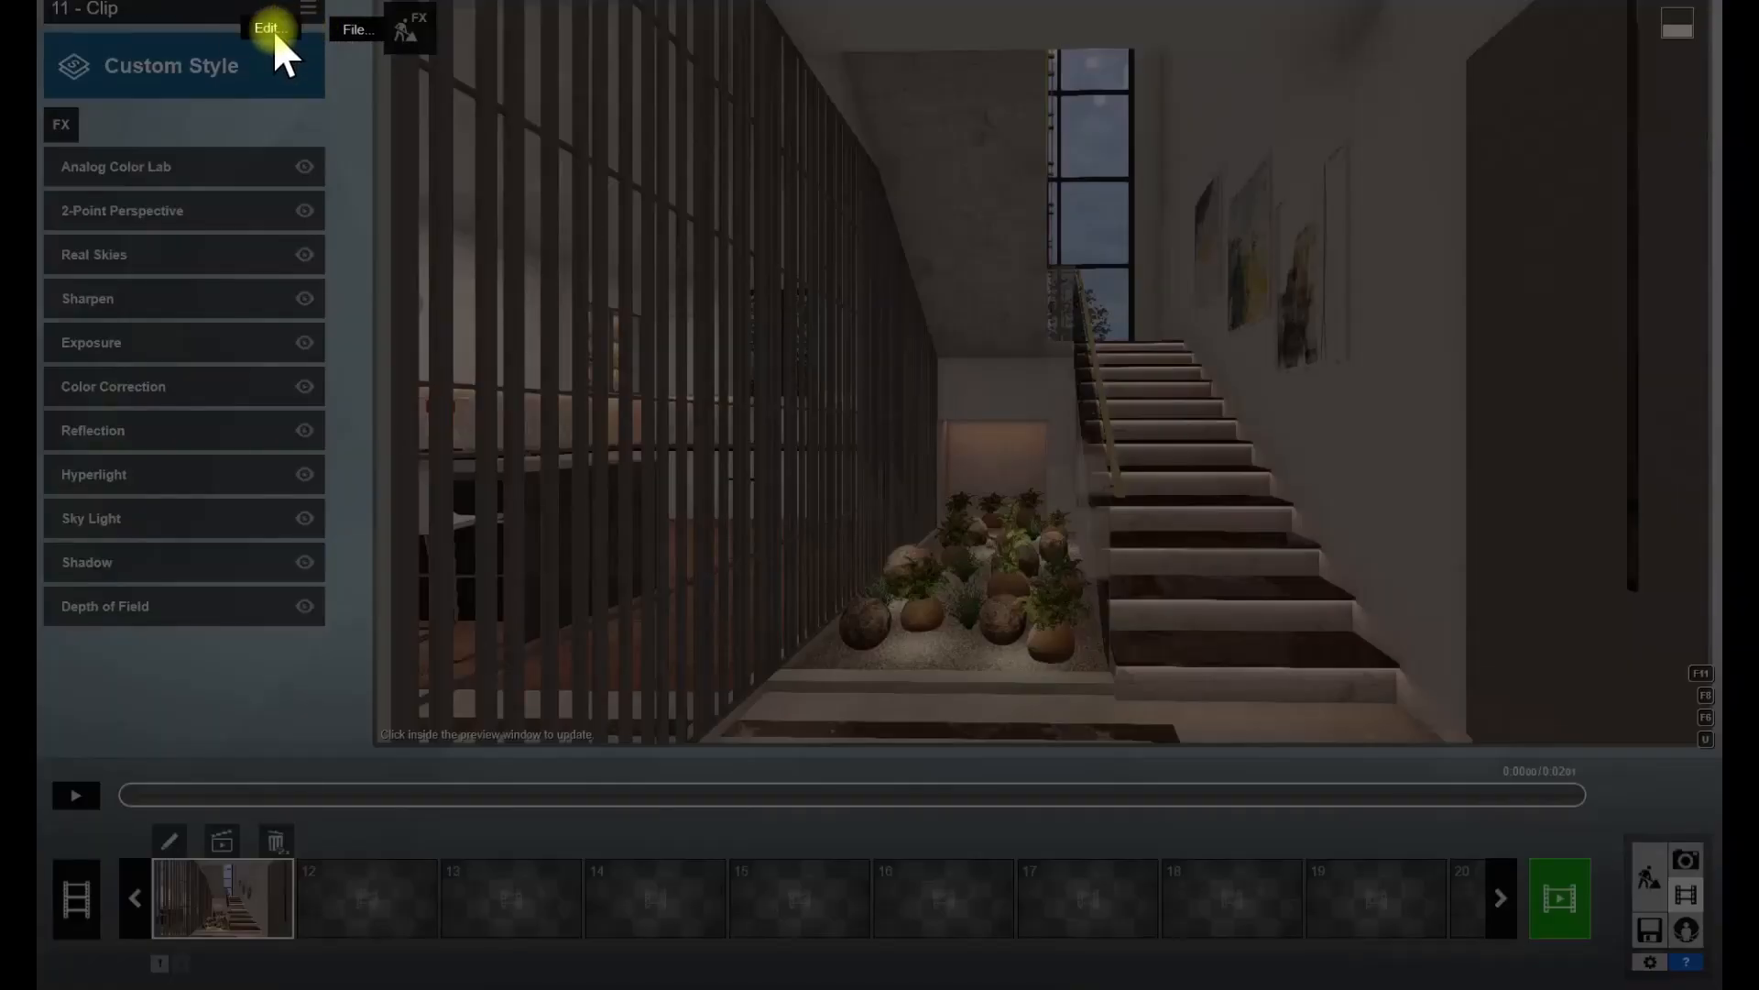
{"action": "left_click", "coordinate": [185, 27]}
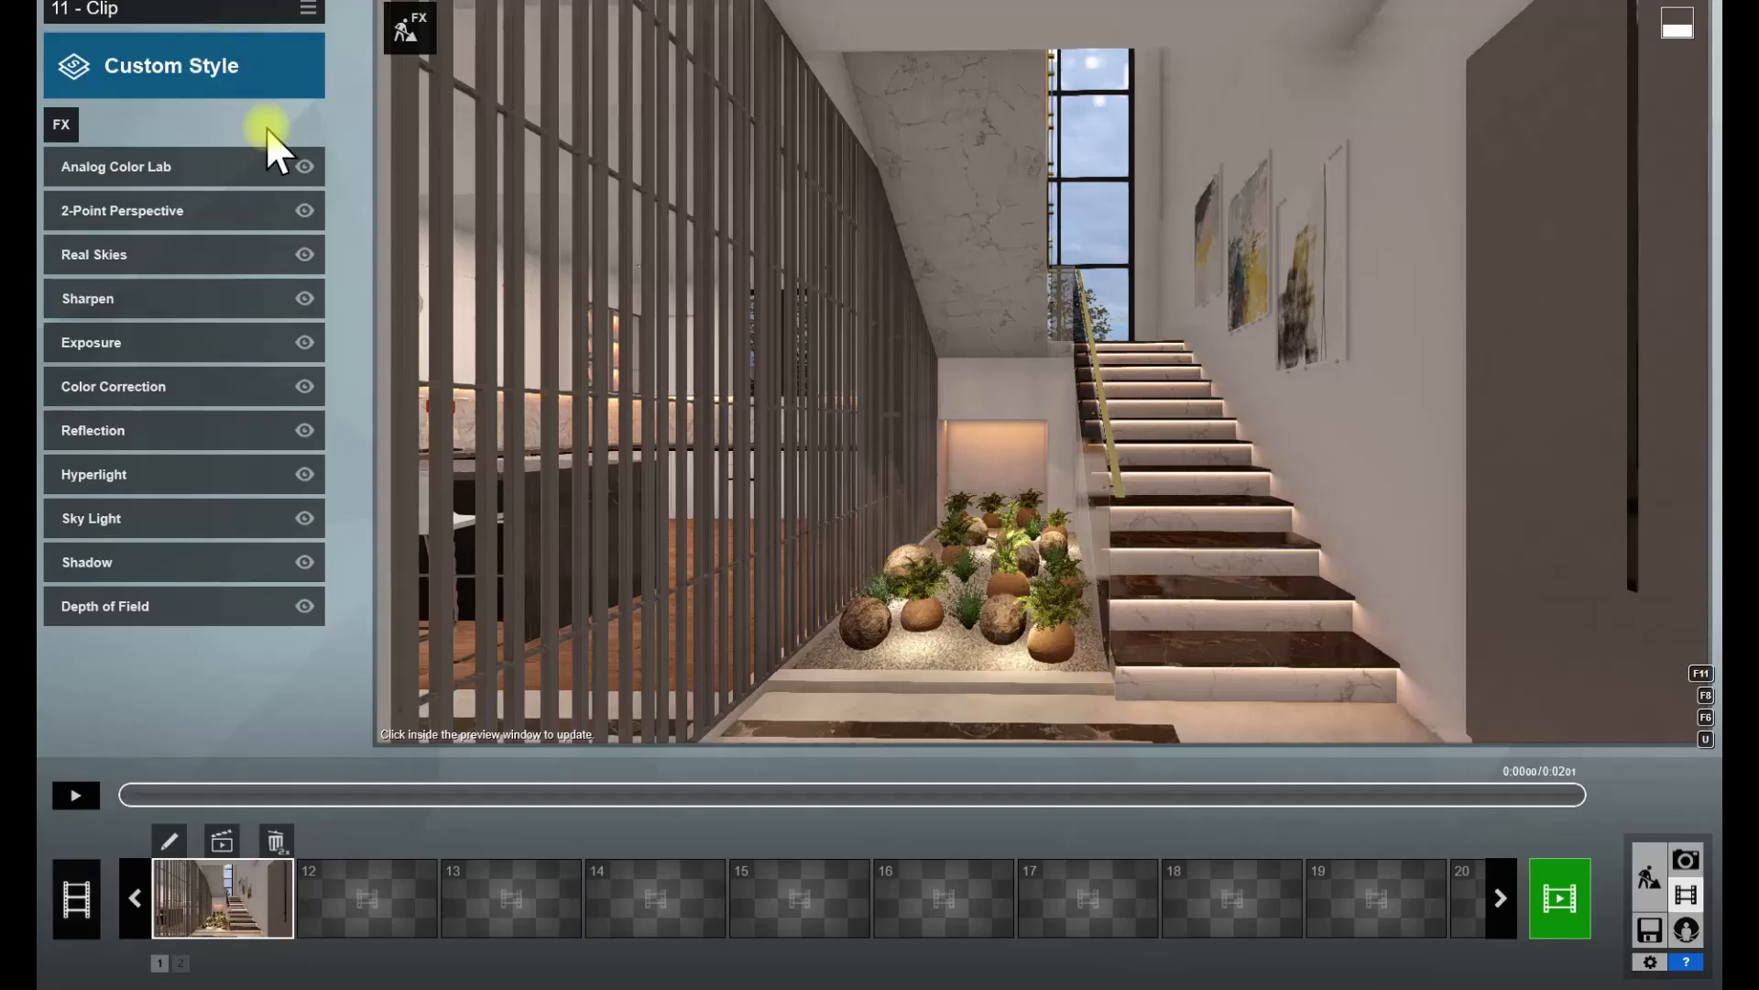
{"action": "left_click", "coordinate": [379, 880]}
{"action": "left_click", "coordinate": [381, 676]}
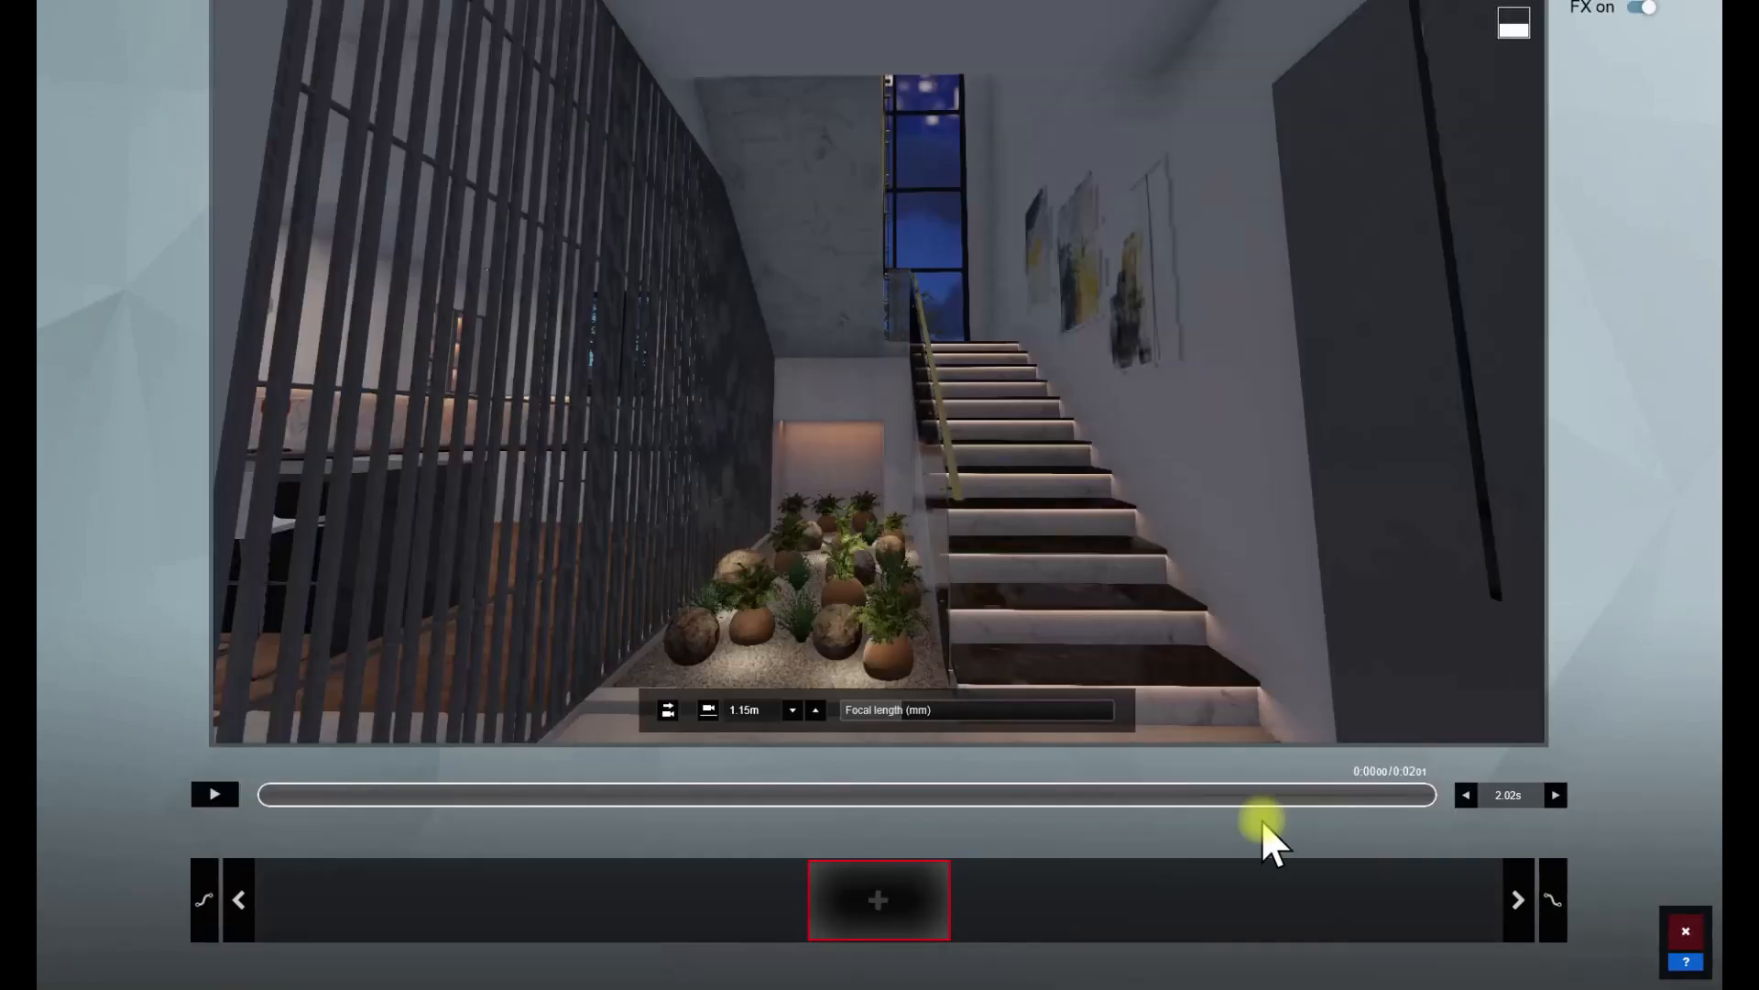
{"action": "left_click", "coordinate": [925, 907]}
{"action": "left_click", "coordinate": [1621, 936]}
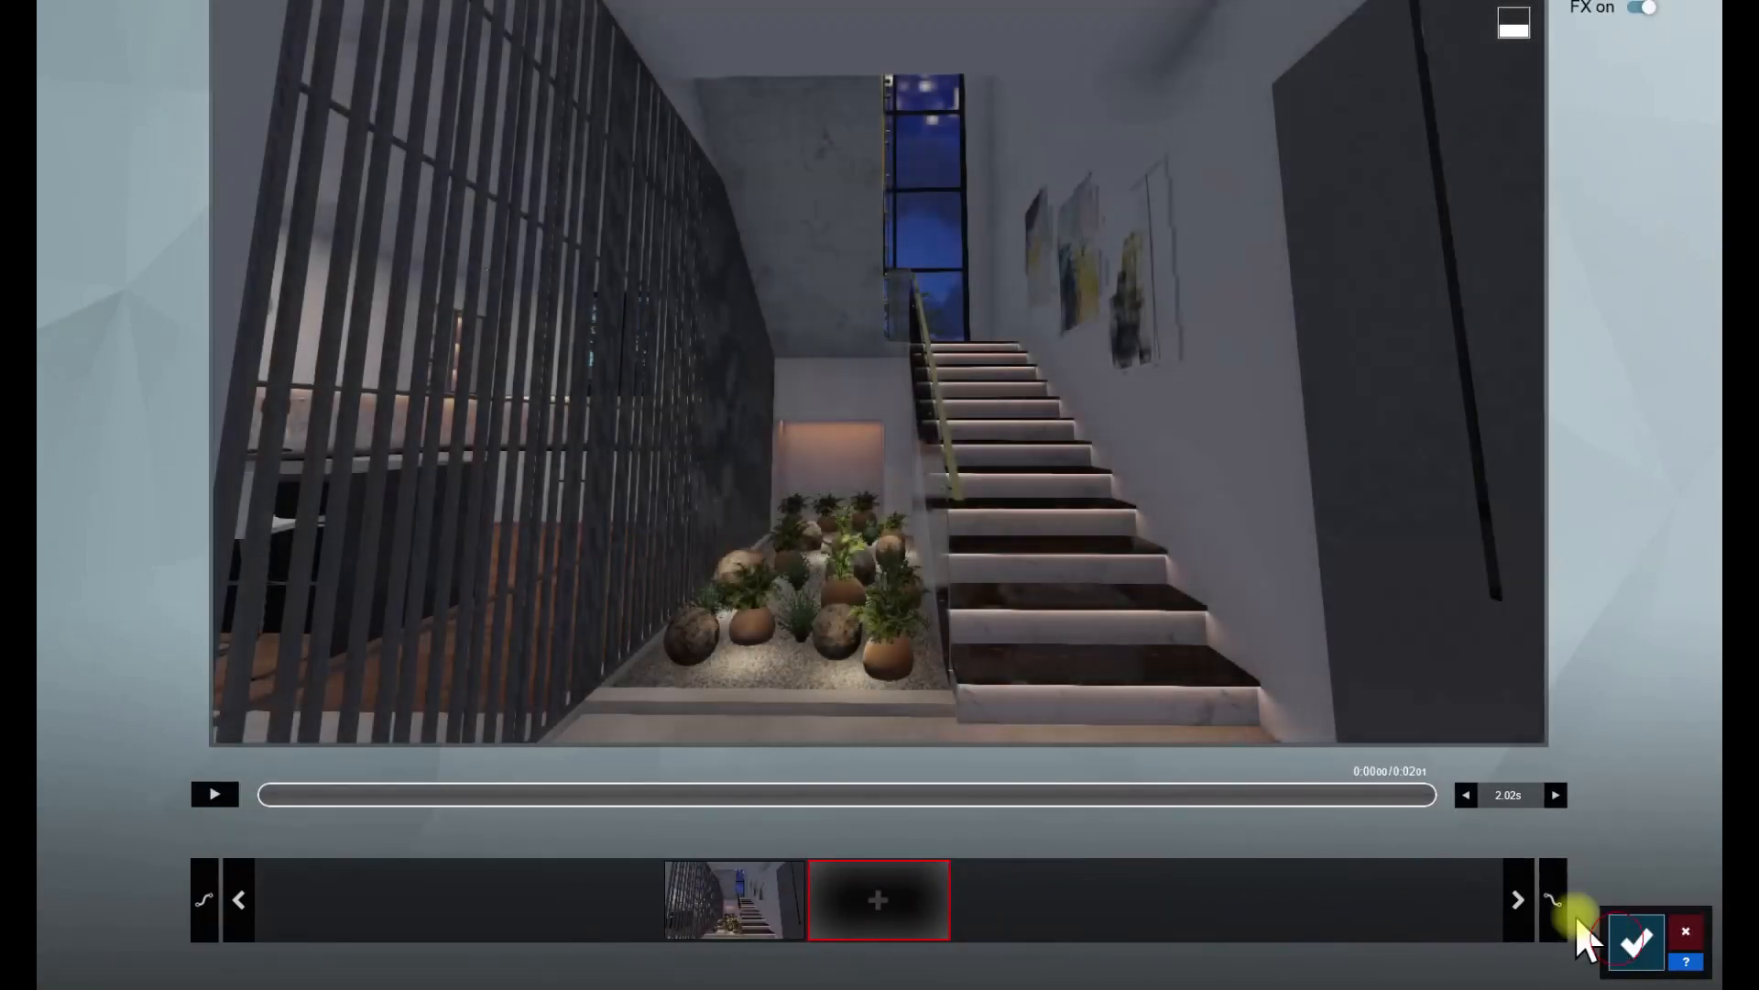
{"action": "left_click", "coordinate": [306, 11]}
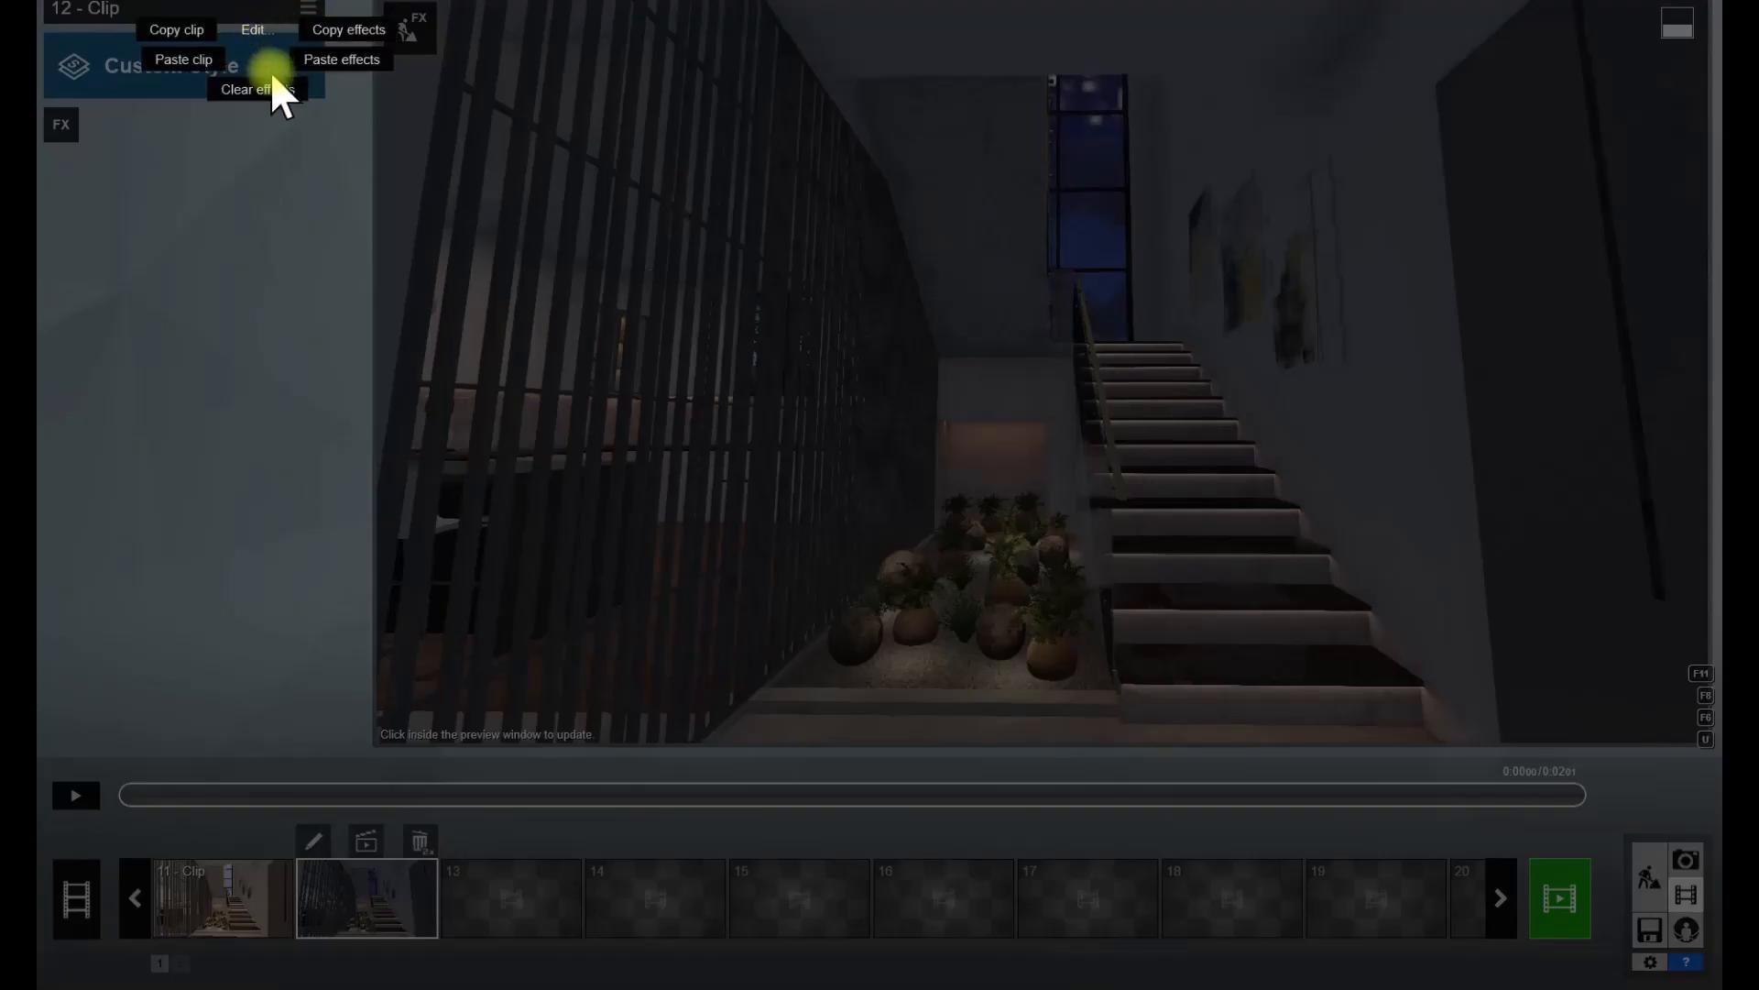
{"action": "left_click", "coordinate": [198, 57]}
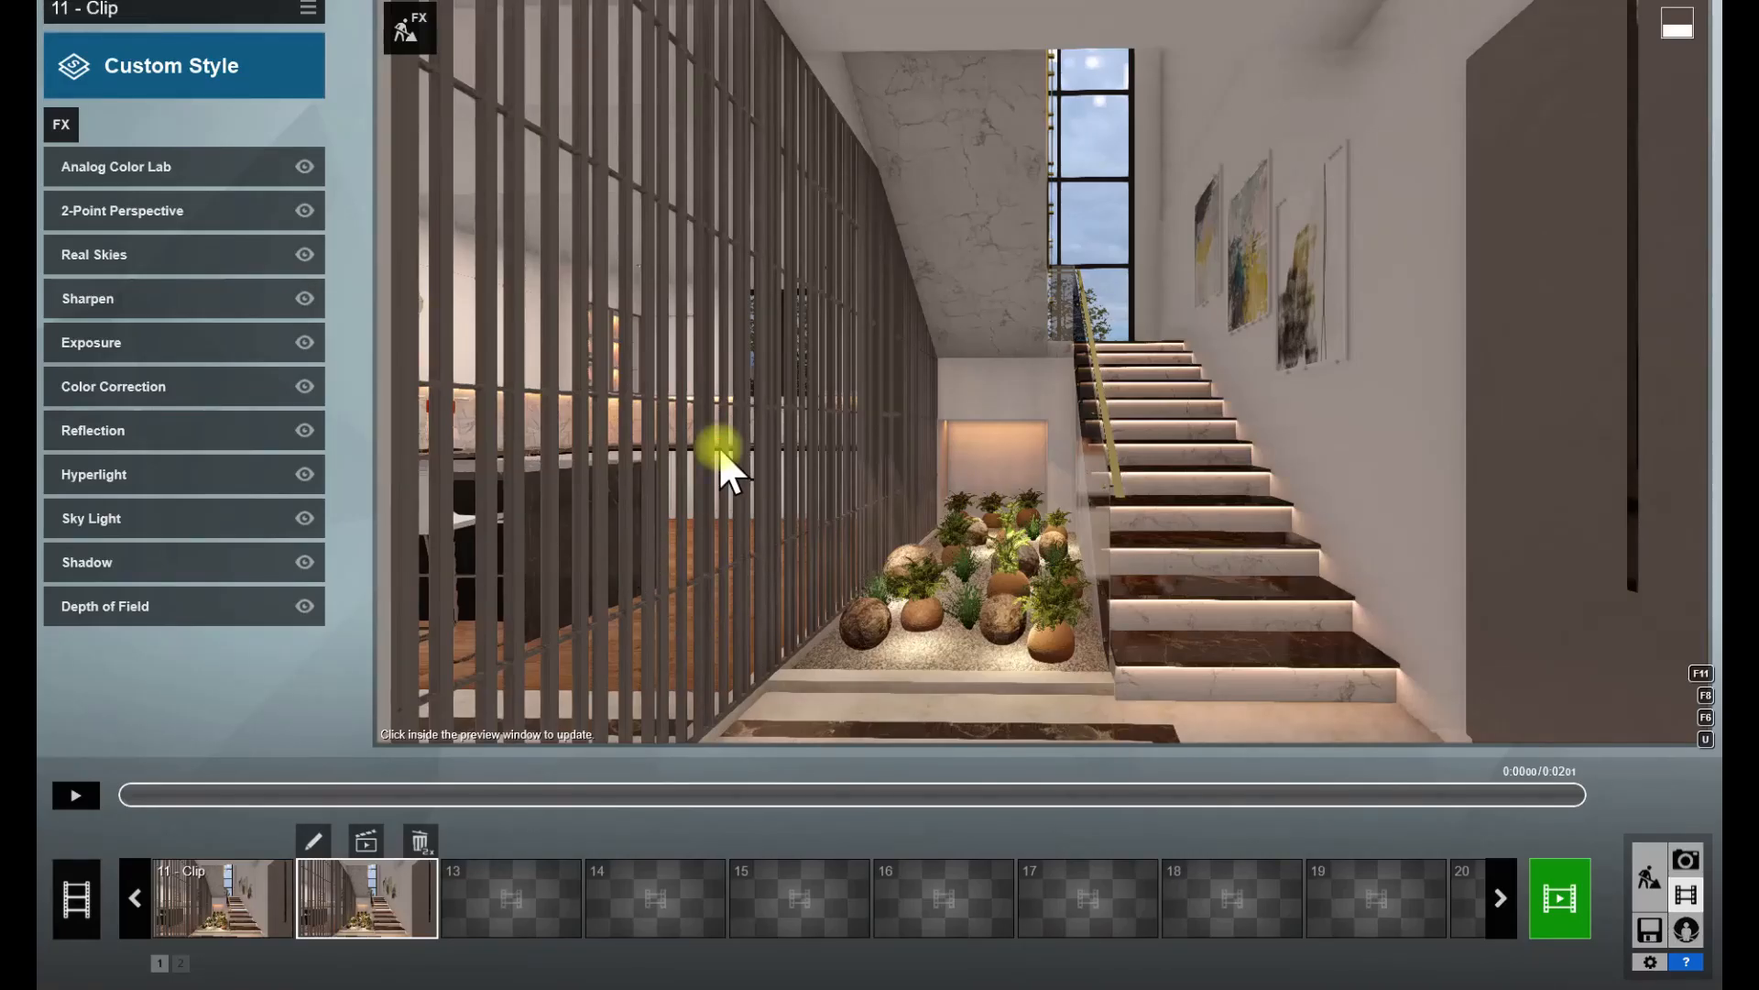
- Add the Handheld Camera effect to clip 12, with a tilt of -90.0° and a slightly adjusted focal length
{"action": "left_click", "coordinate": [58, 126]}
{"action": "left_click", "coordinate": [736, 297]}
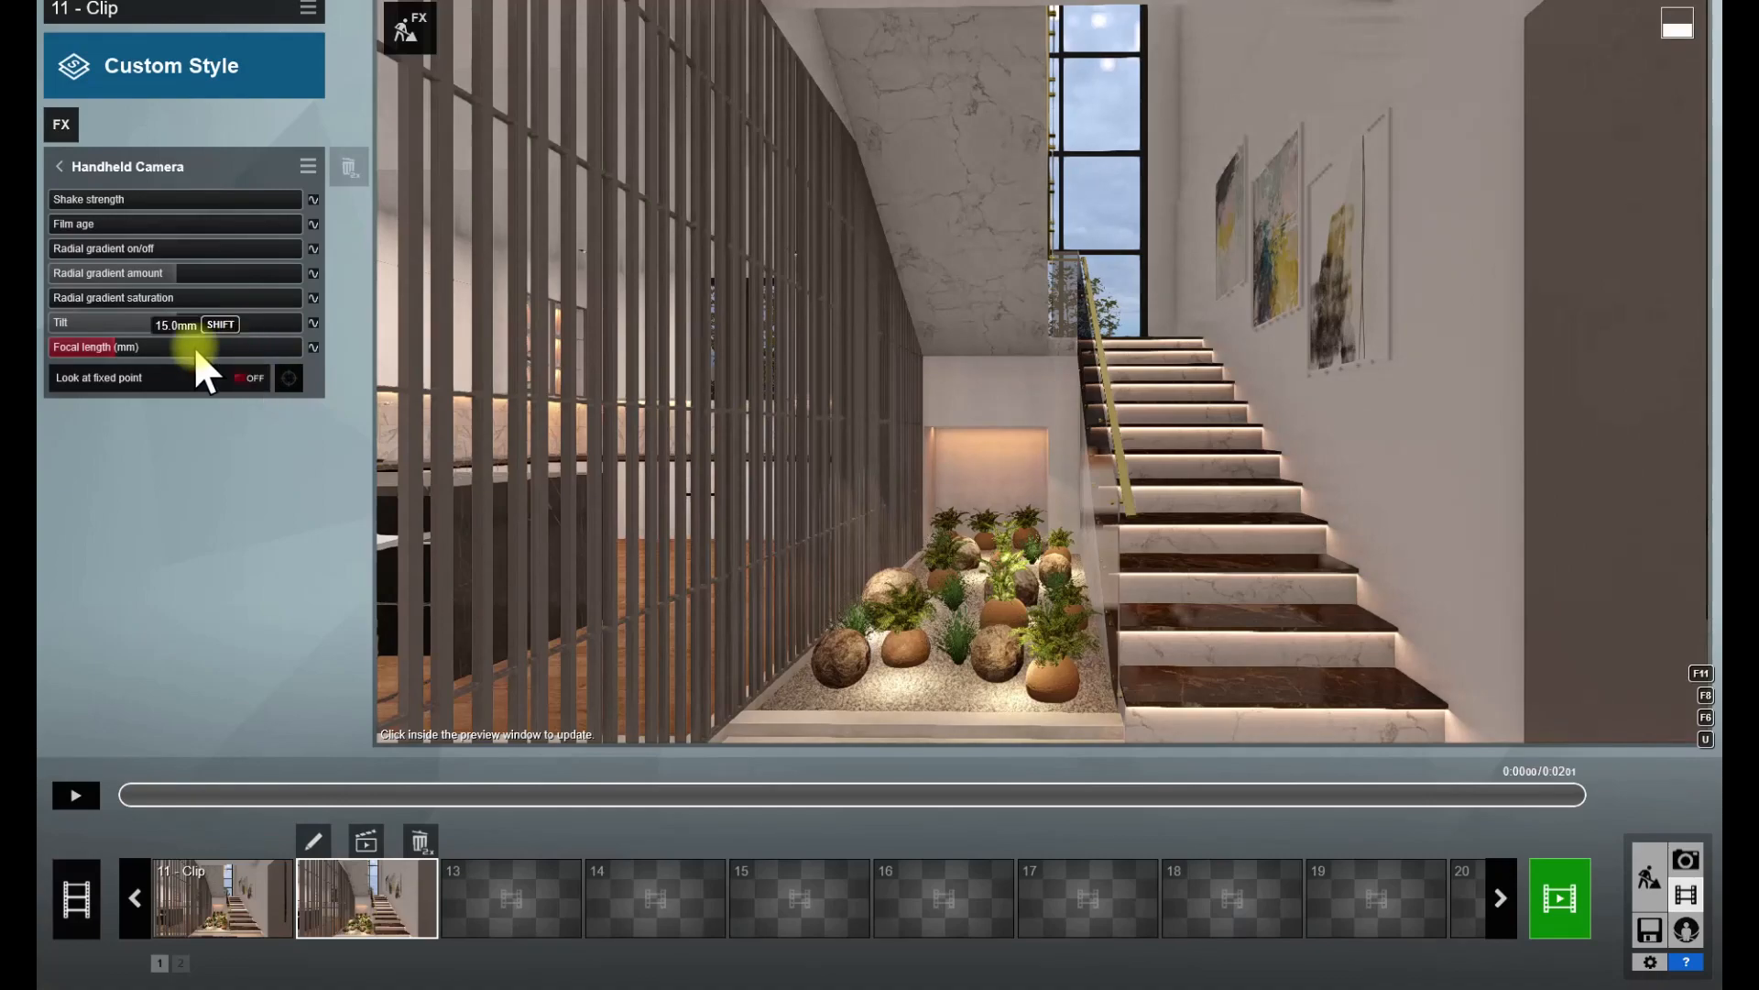
{"action": "left_click_drag", "start_coordinate": [175, 322], "coordinate": [50, 316]}
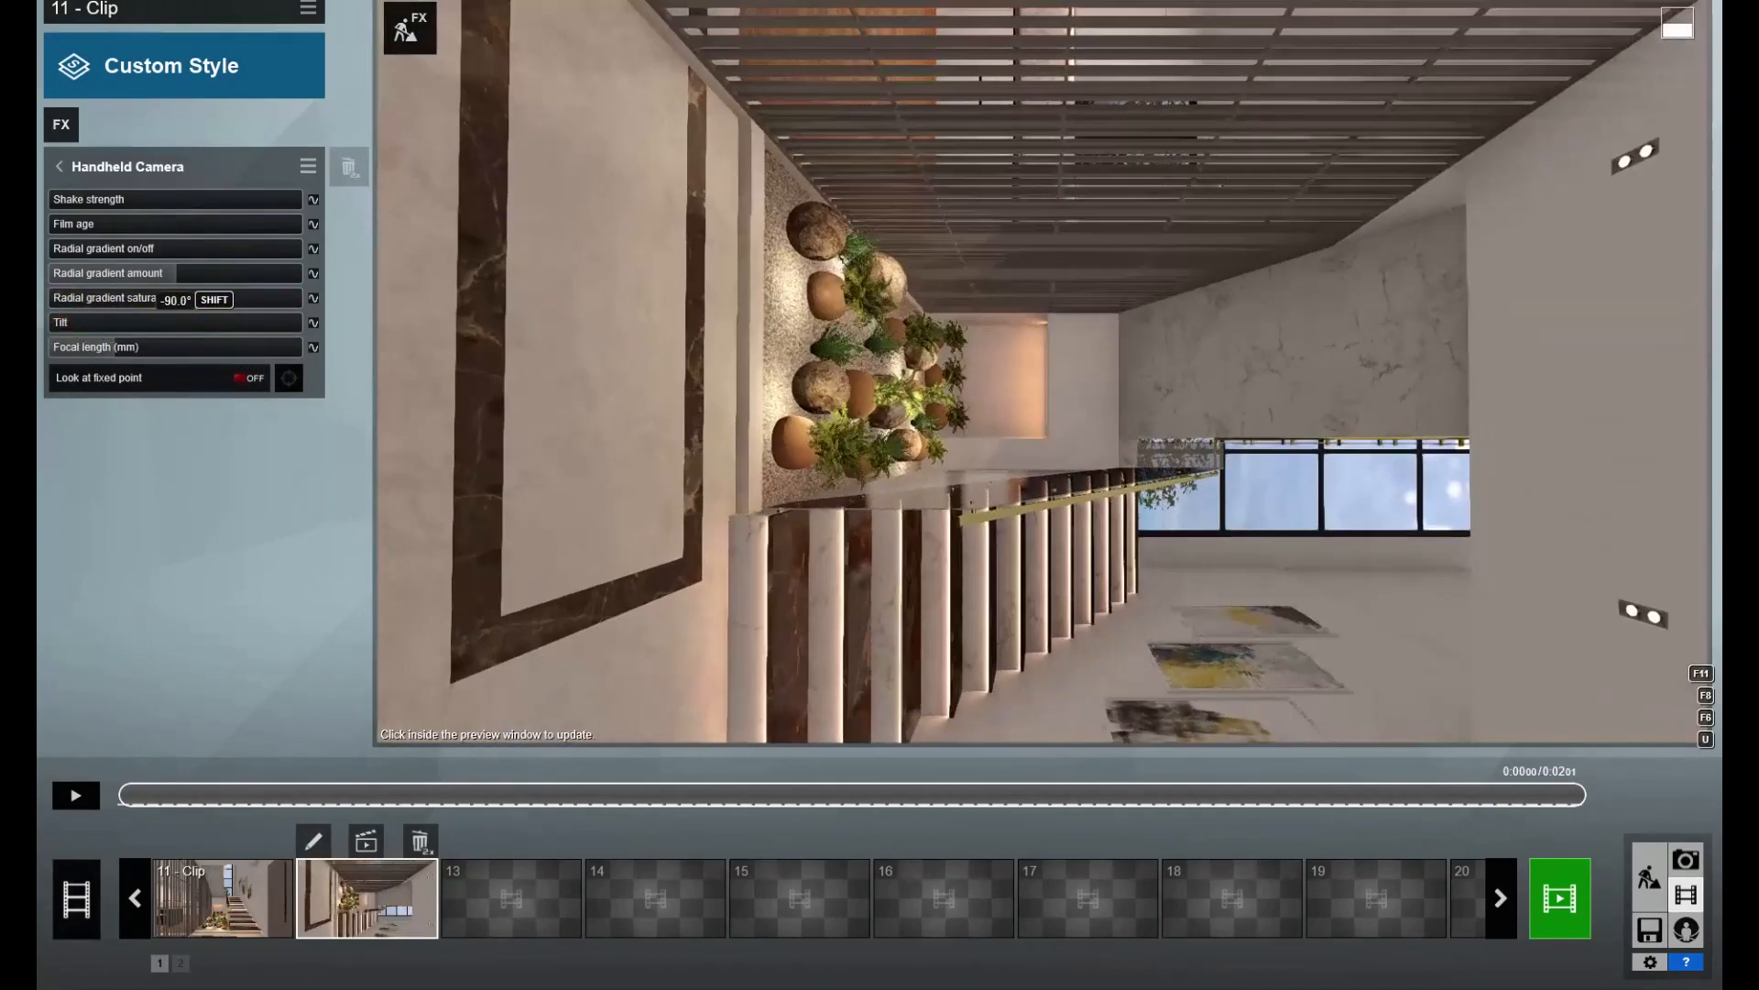
{"action": "left_click_drag", "start_coordinate": [107, 346], "coordinate": [110, 347]}
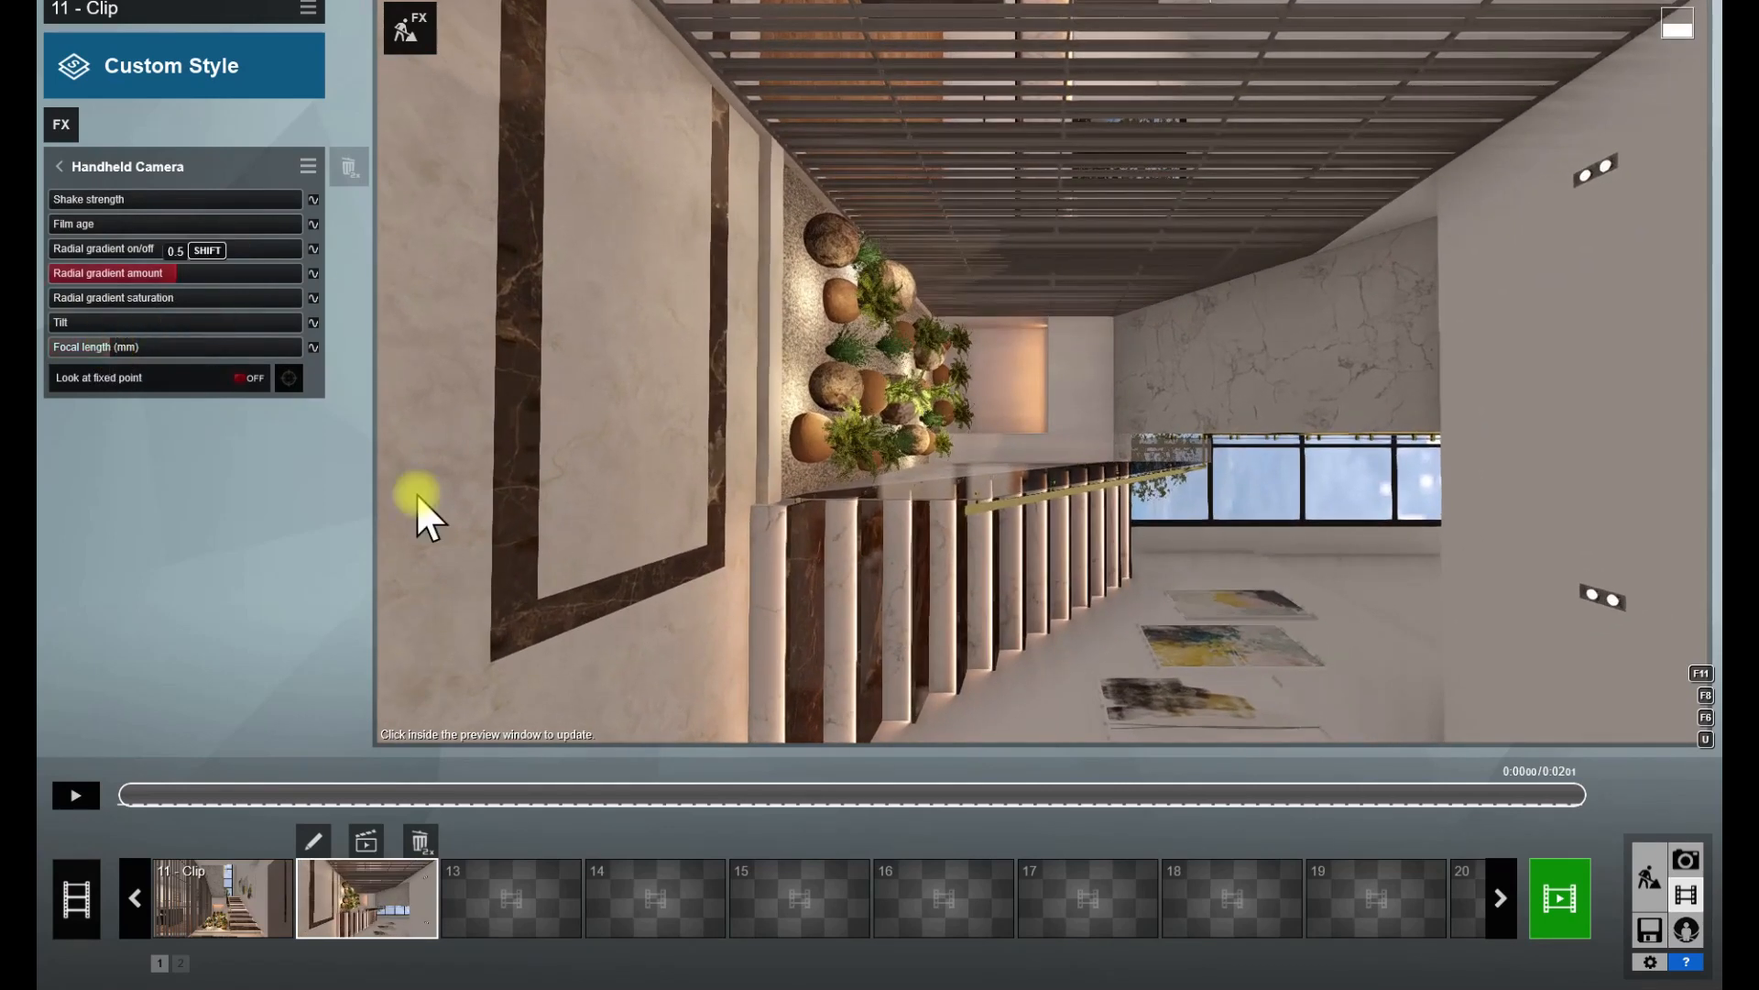
- Reframe clip 12 closer to the centre of the stairs with a new camera keyframe, delete the original keyframe and save the clip
{"action": "left_click", "coordinate": [312, 837]}
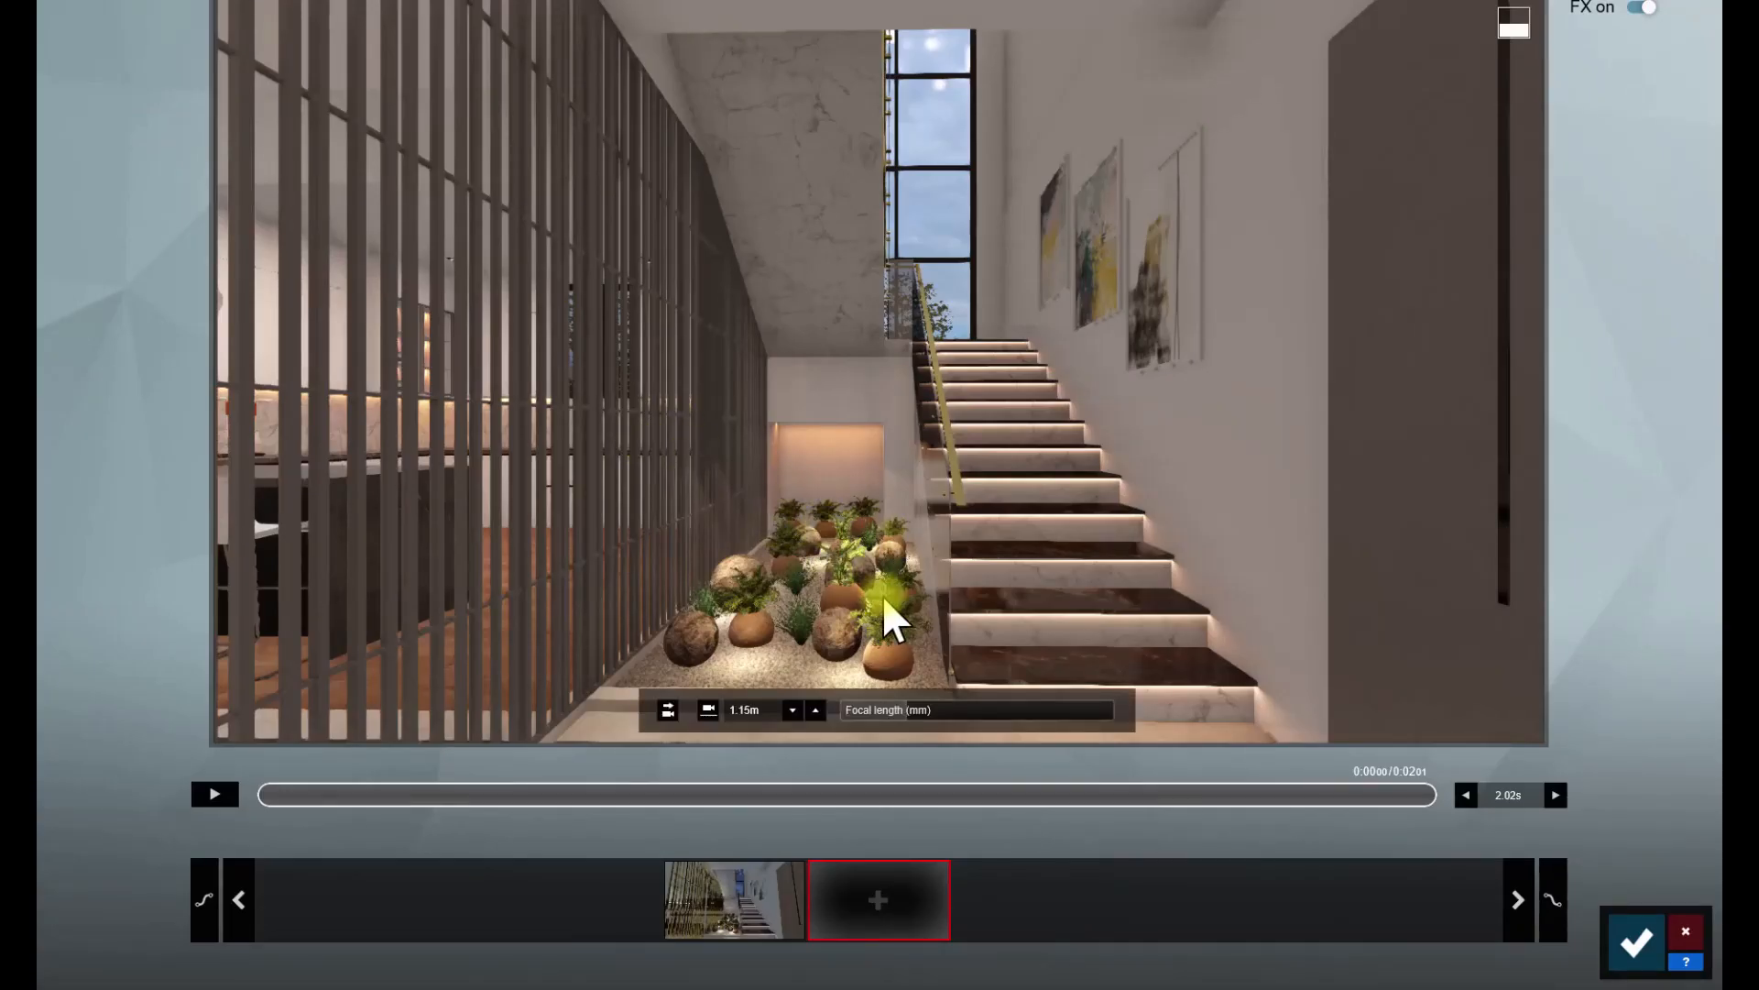
{"action": "left_click_drag", "start_coordinate": [931, 546], "coordinate": [813, 549]}
{"action": "left_click", "coordinate": [878, 903]}
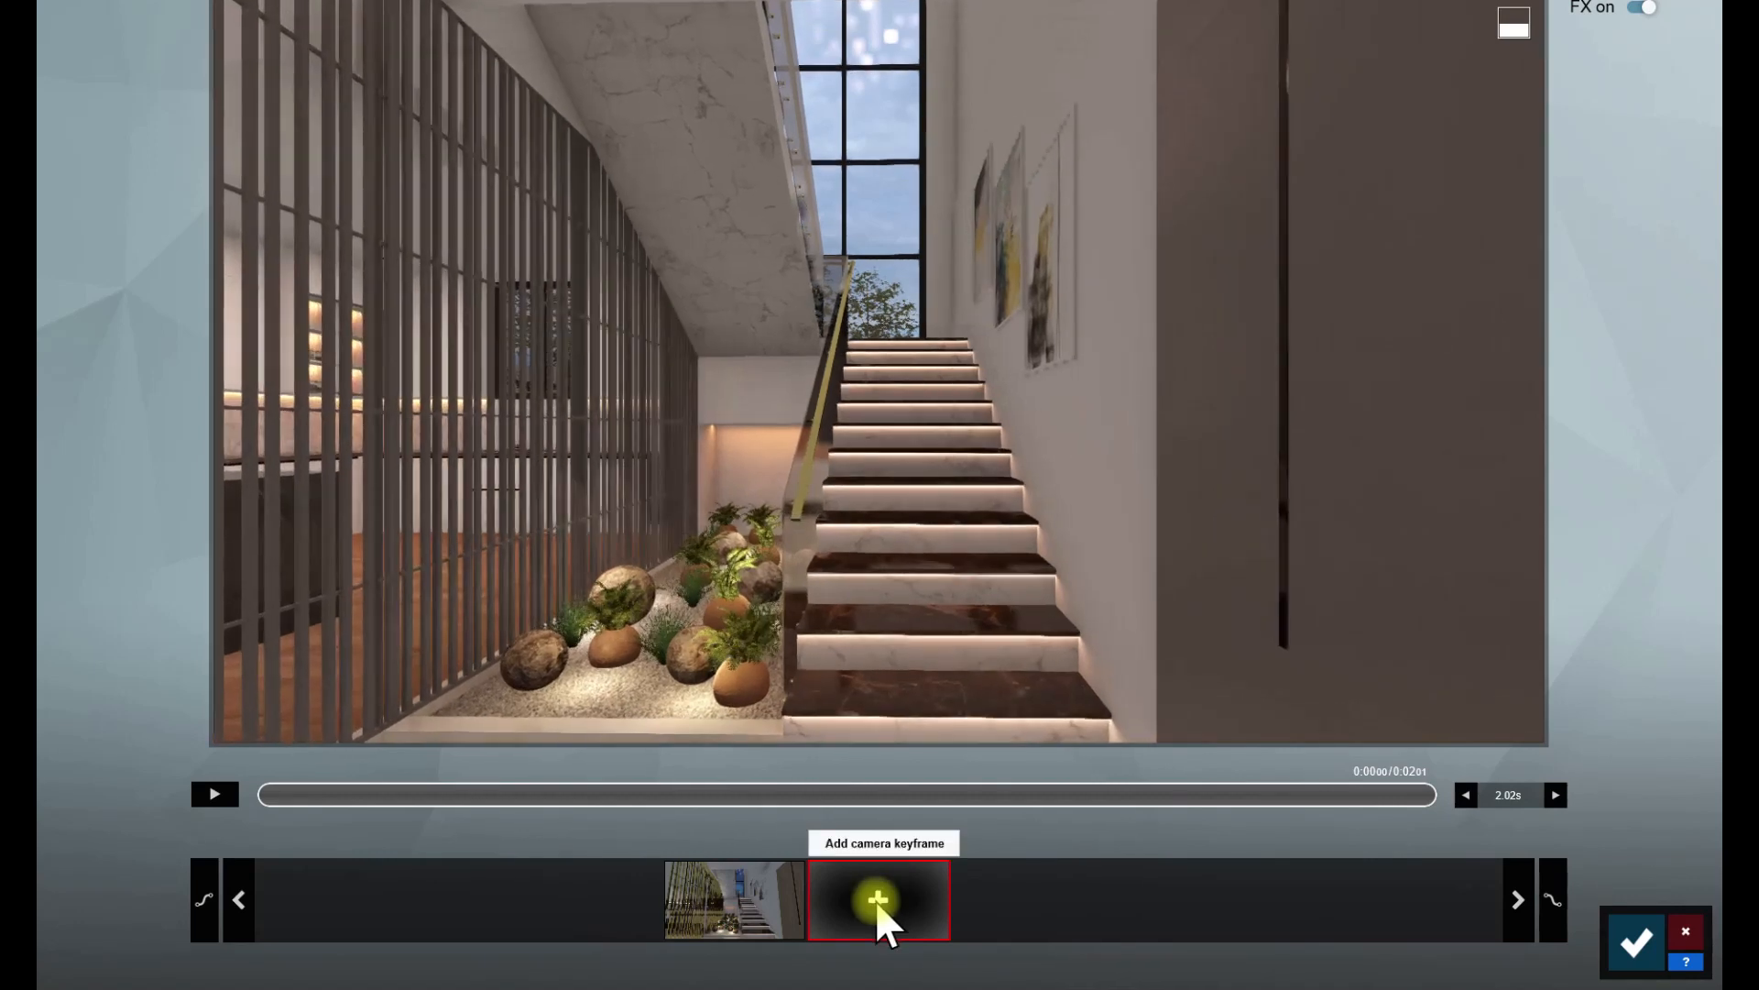
{"action": "left_click", "coordinate": [878, 906]}
{"action": "left_click", "coordinate": [621, 930]}
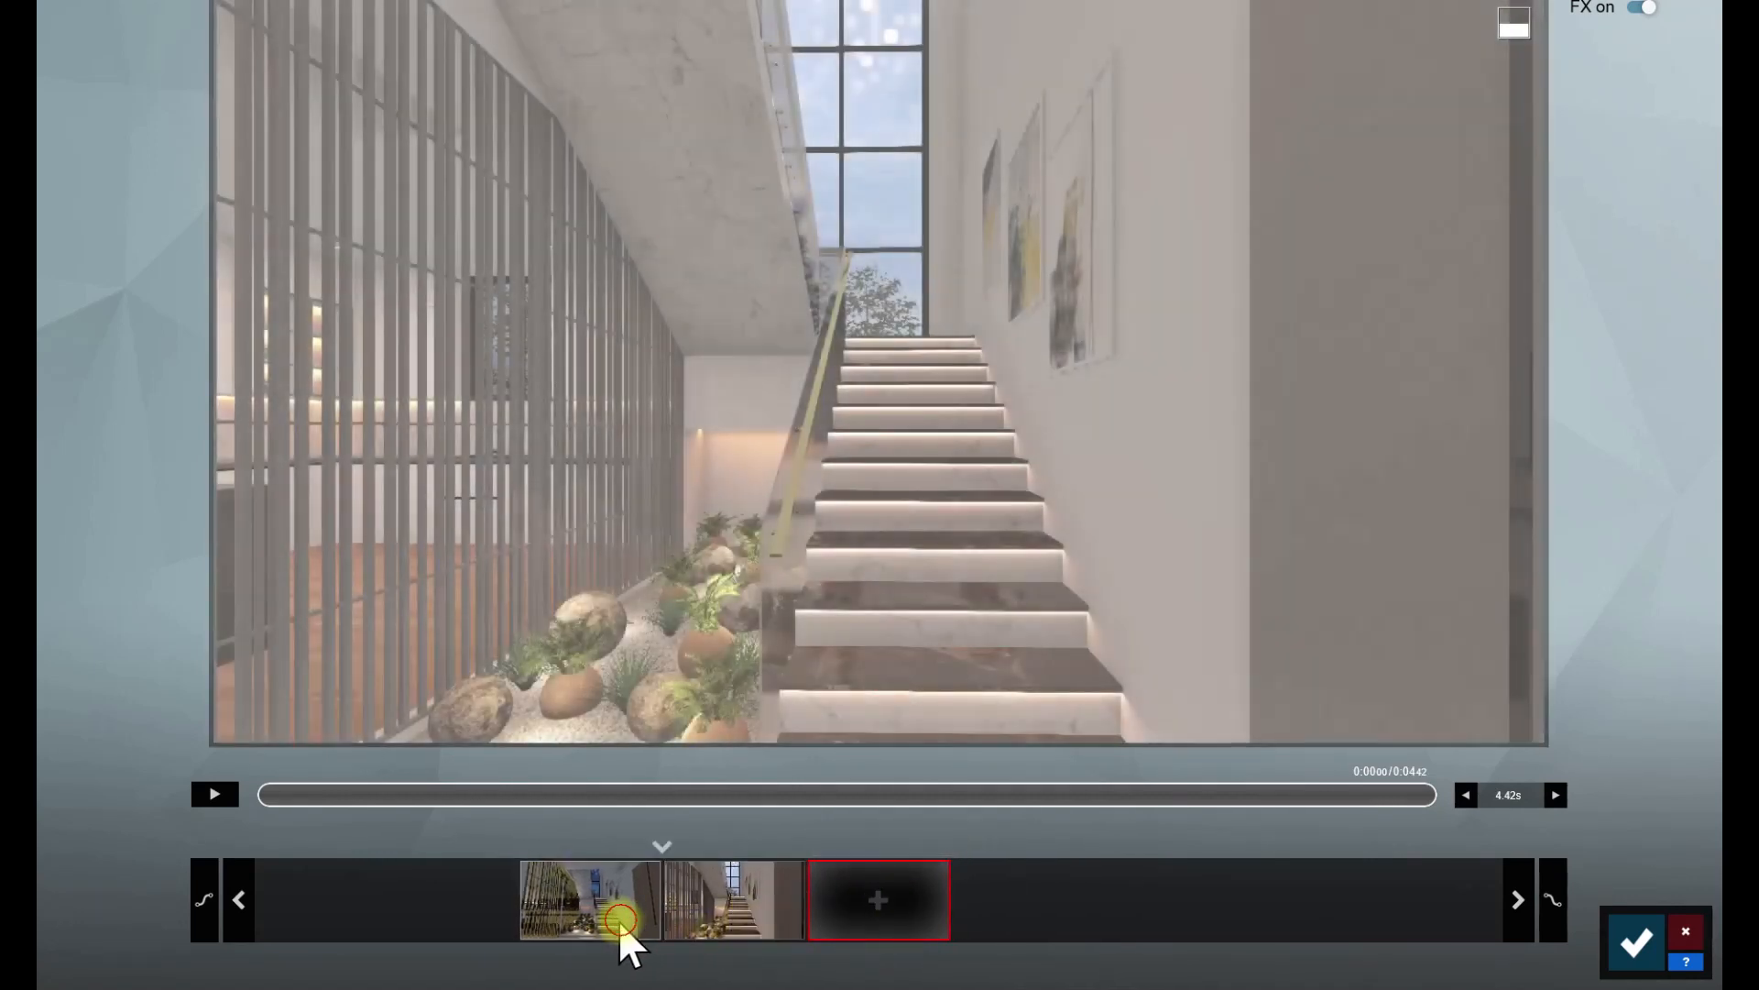
{"action": "left_click", "coordinate": [597, 961]}
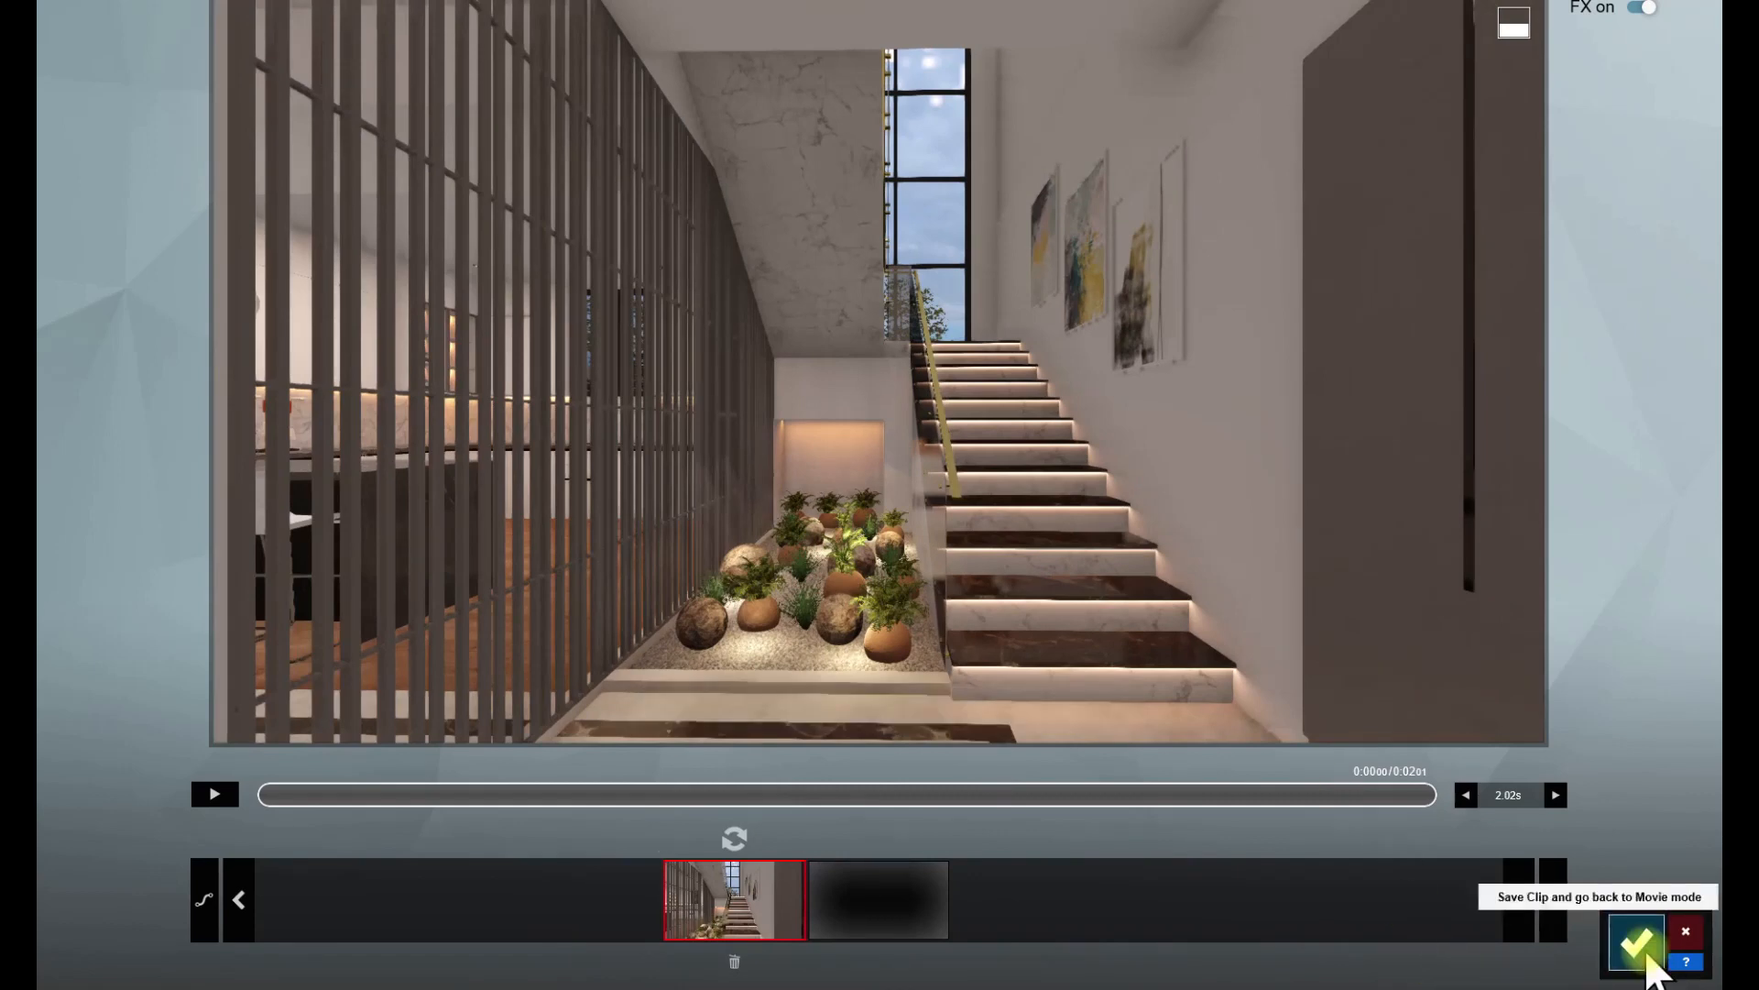
{"action": "left_click", "coordinate": [740, 933]}
{"action": "left_click", "coordinate": [1629, 948]}
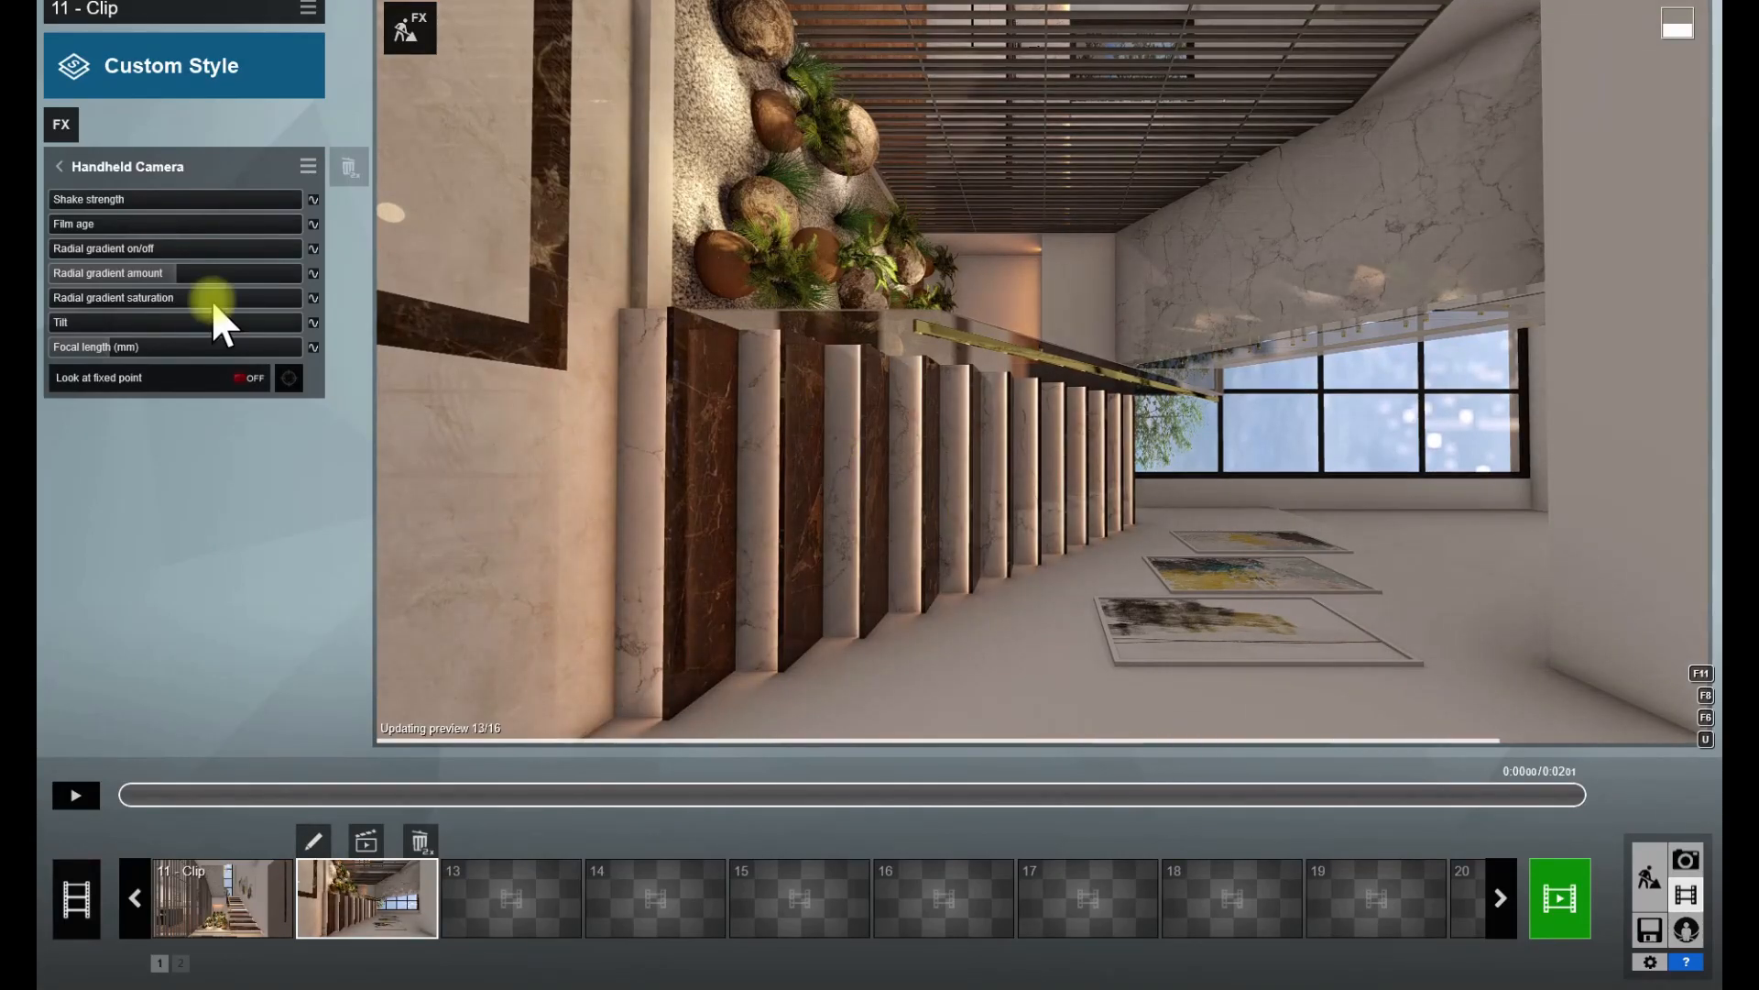
- Shorten the Handheld Camera focal length slightly to widen the vertical view of the stairs, and refresh the preview
{"action": "mouse_move", "coordinate": [108, 349]}
{"action": "left_mouse_down"}
{"action": "mouse_move", "coordinate": [90, 348]}
{"action": "mouse_move", "coordinate": [108, 352]}
{"action": "left_mouse_up"}
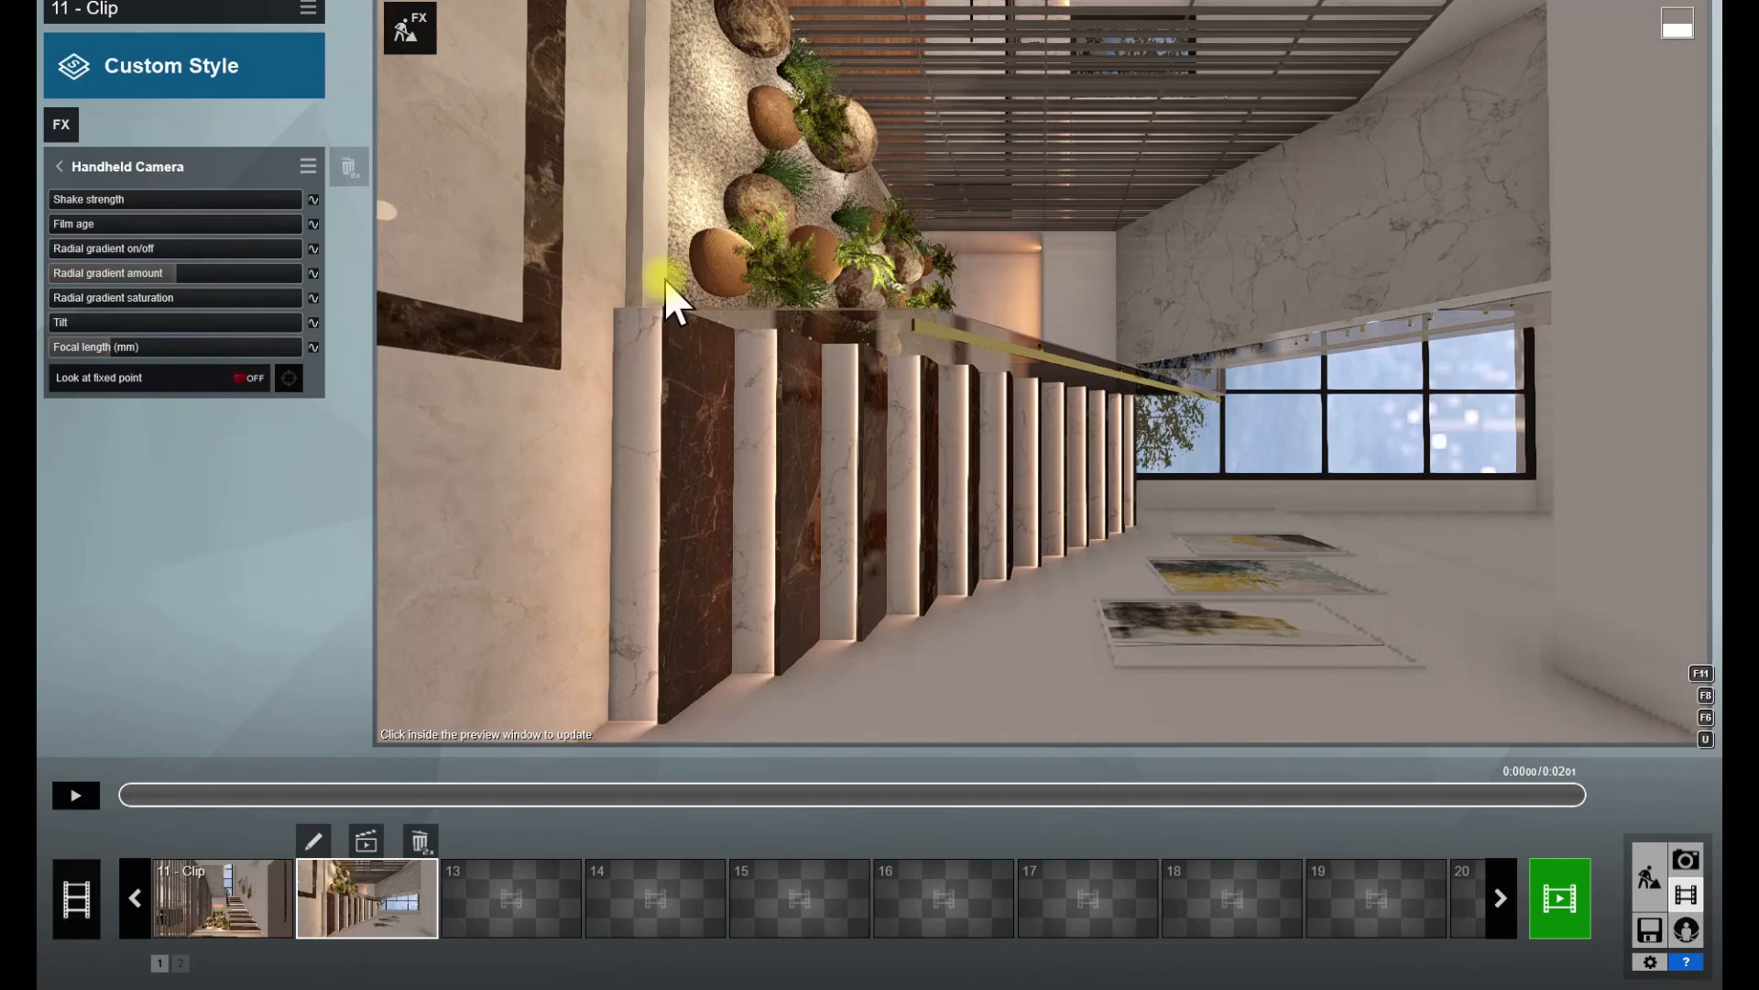
{"action": "left_click", "coordinate": [669, 279]}
{"action": "left_click", "coordinate": [745, 380]}
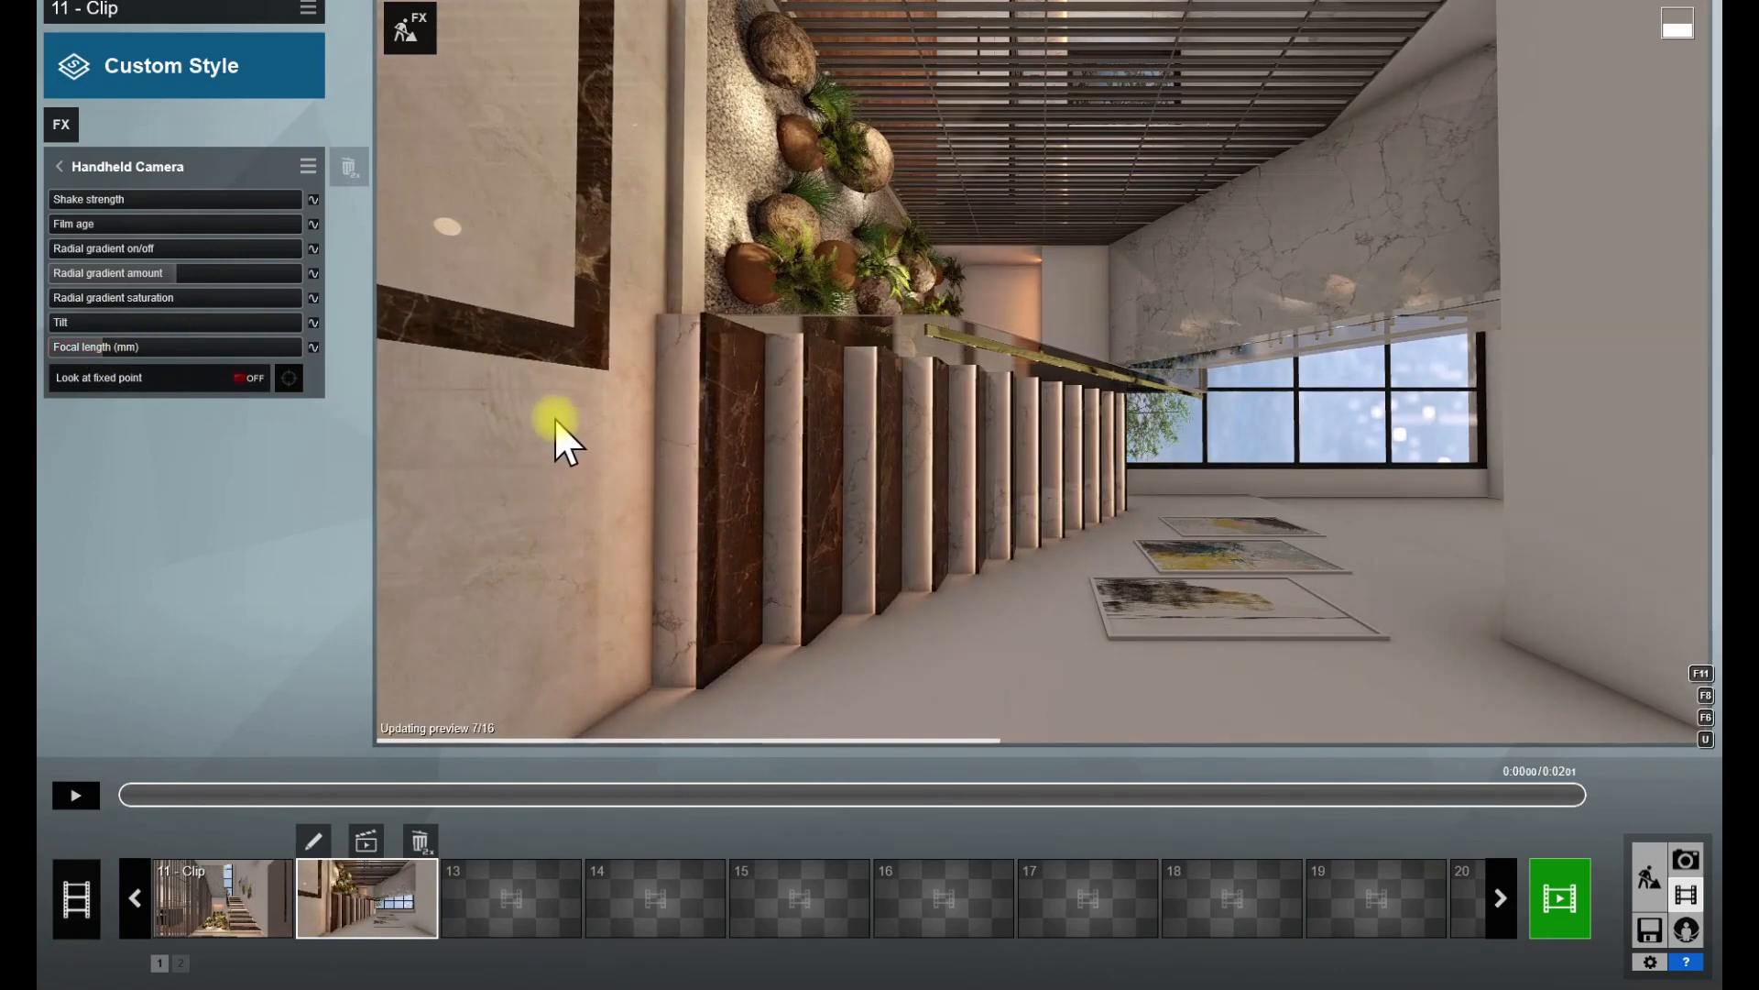
- Render clip 12's current frame as a 3840x2160 Print JPG with Material ID output into the 24-Night view folder
{"action": "left_click", "coordinate": [1561, 905]}
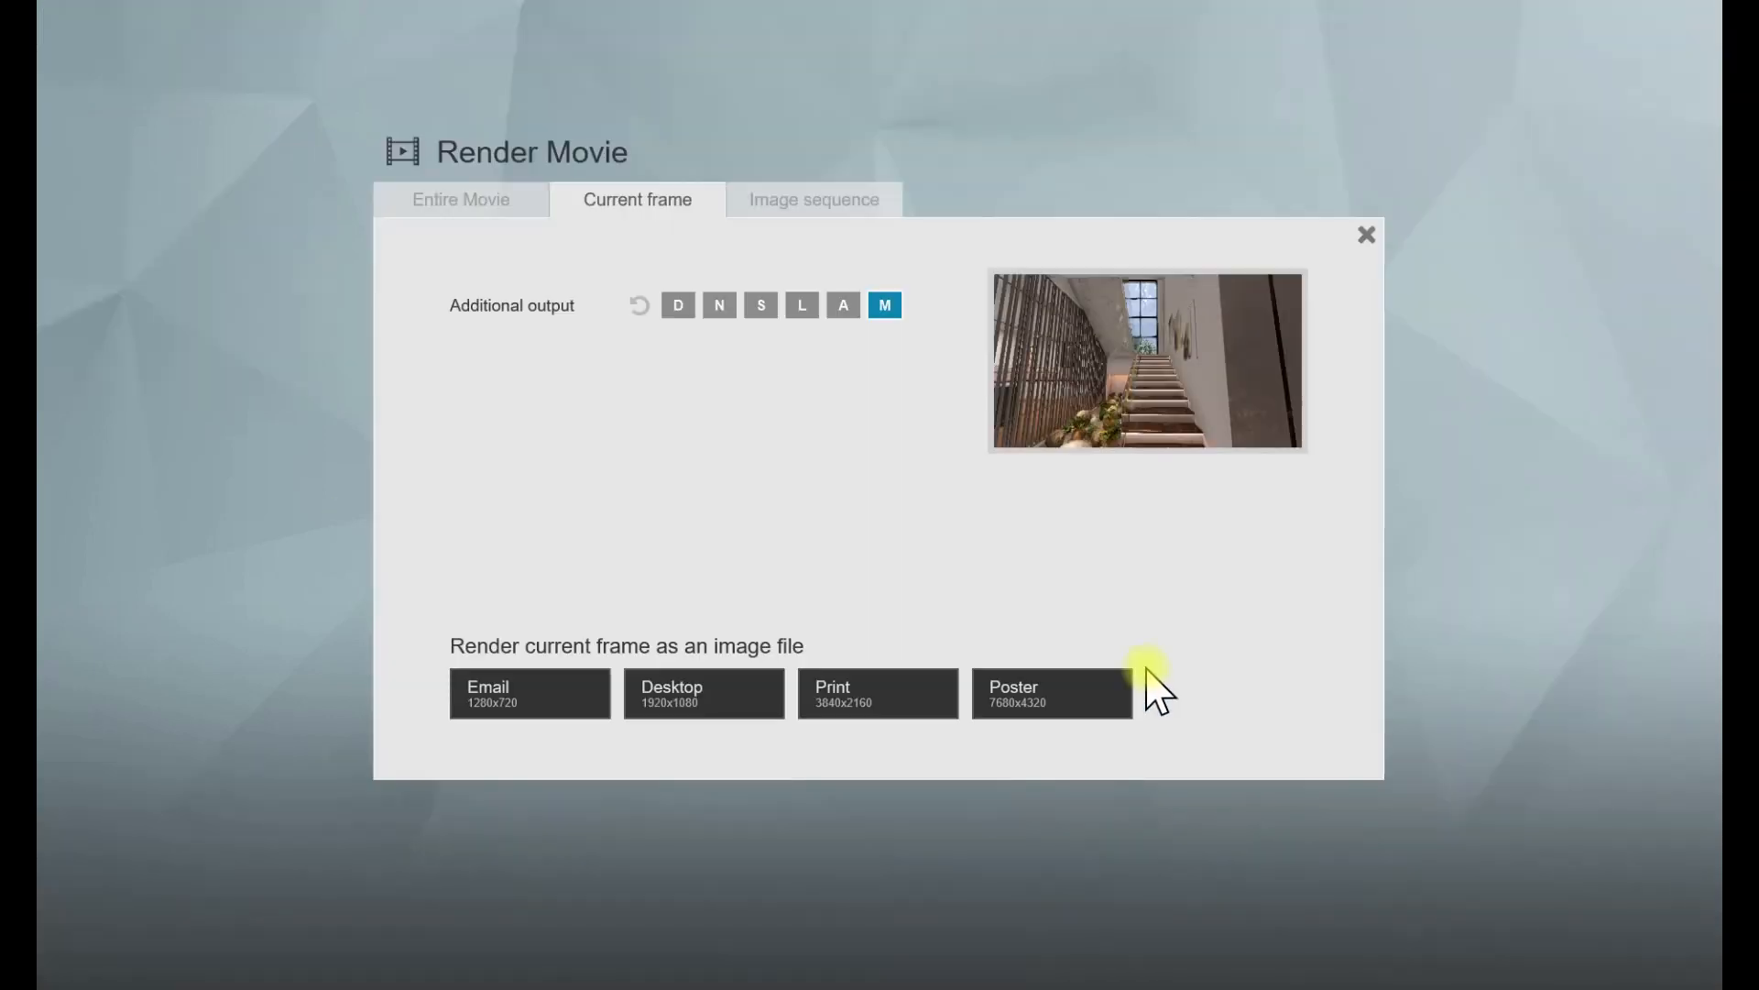
{"action": "left_click", "coordinate": [904, 707]}
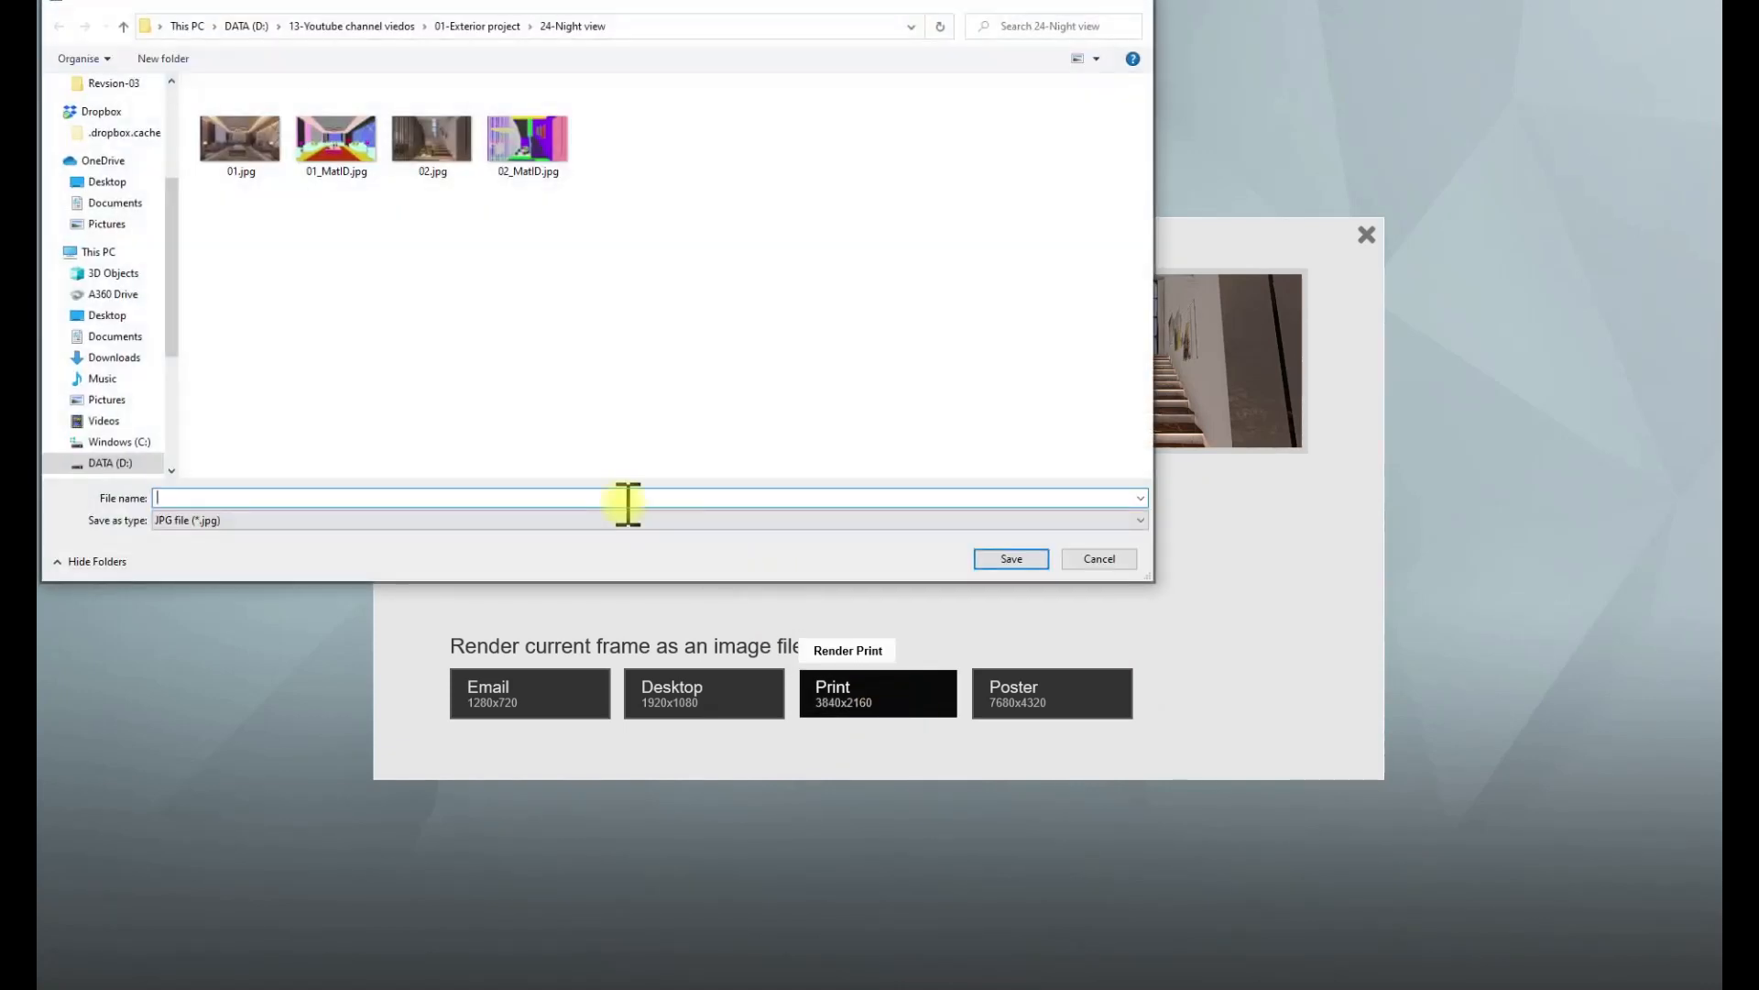
{"action": "left_click", "coordinate": [629, 497]}
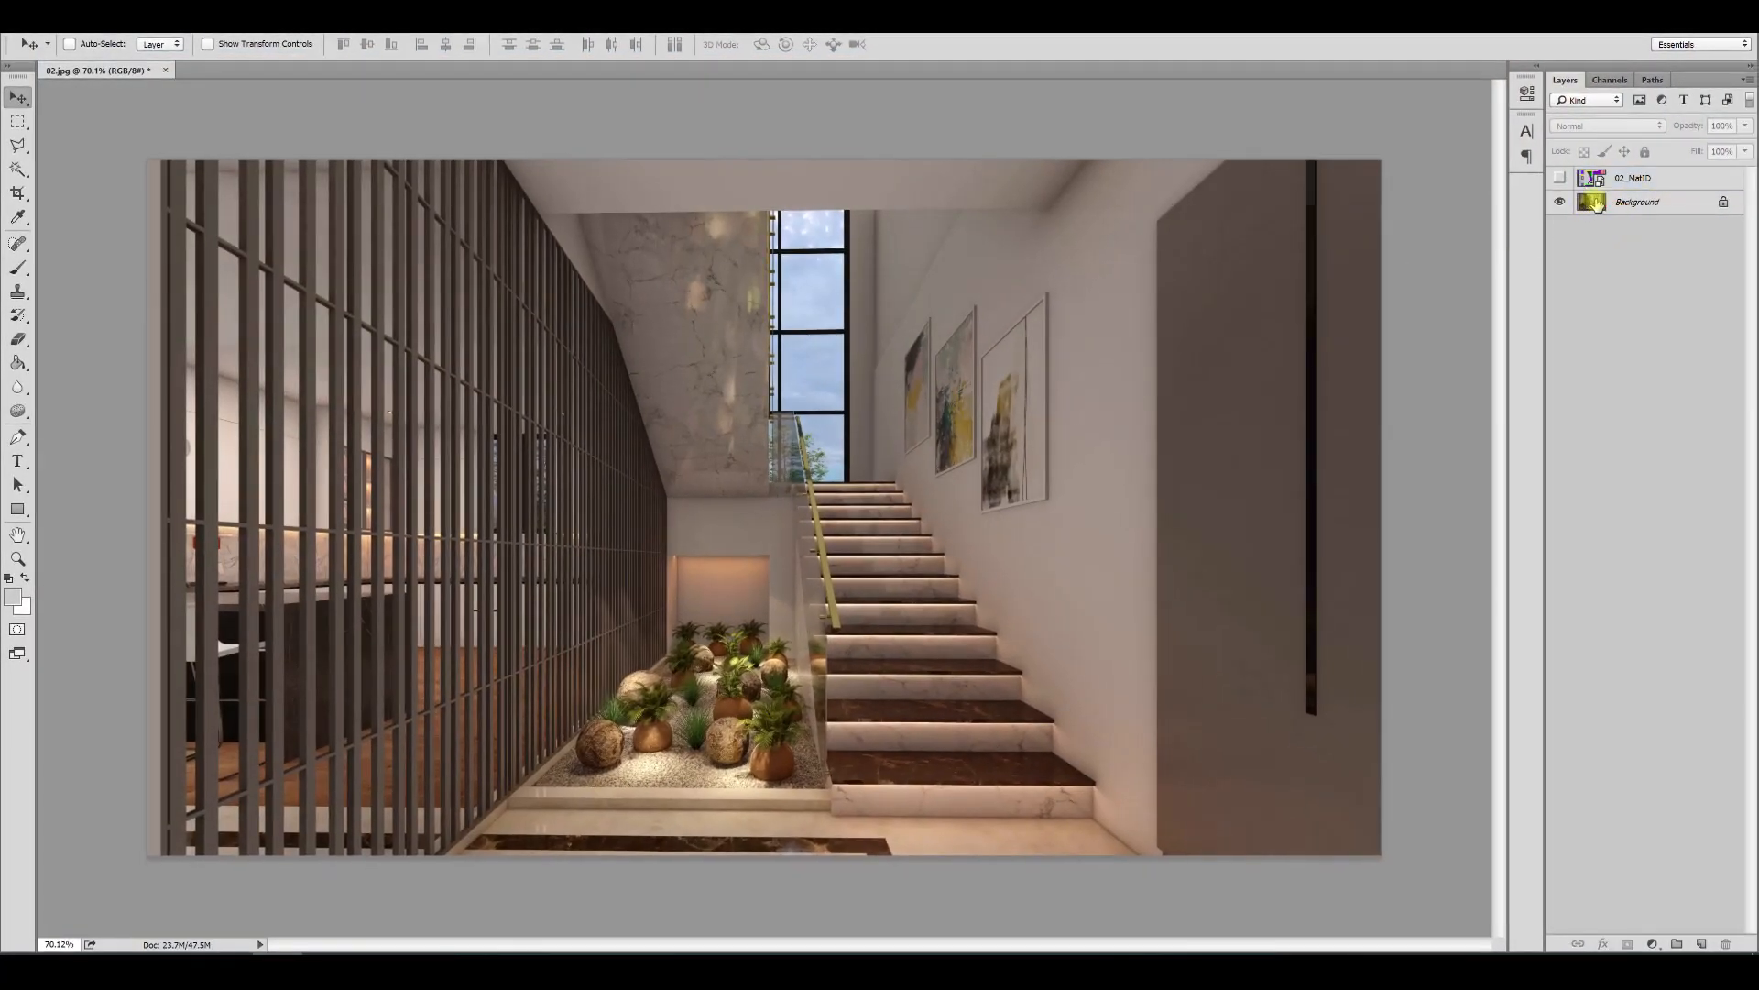
- In Photoshop, duplicate the Background layer of 02.jpg and open the Camera Raw filter on the copy
{"action": "left_click", "coordinate": [1595, 203]}
{"action": "key", "text": "ctrl+j"}
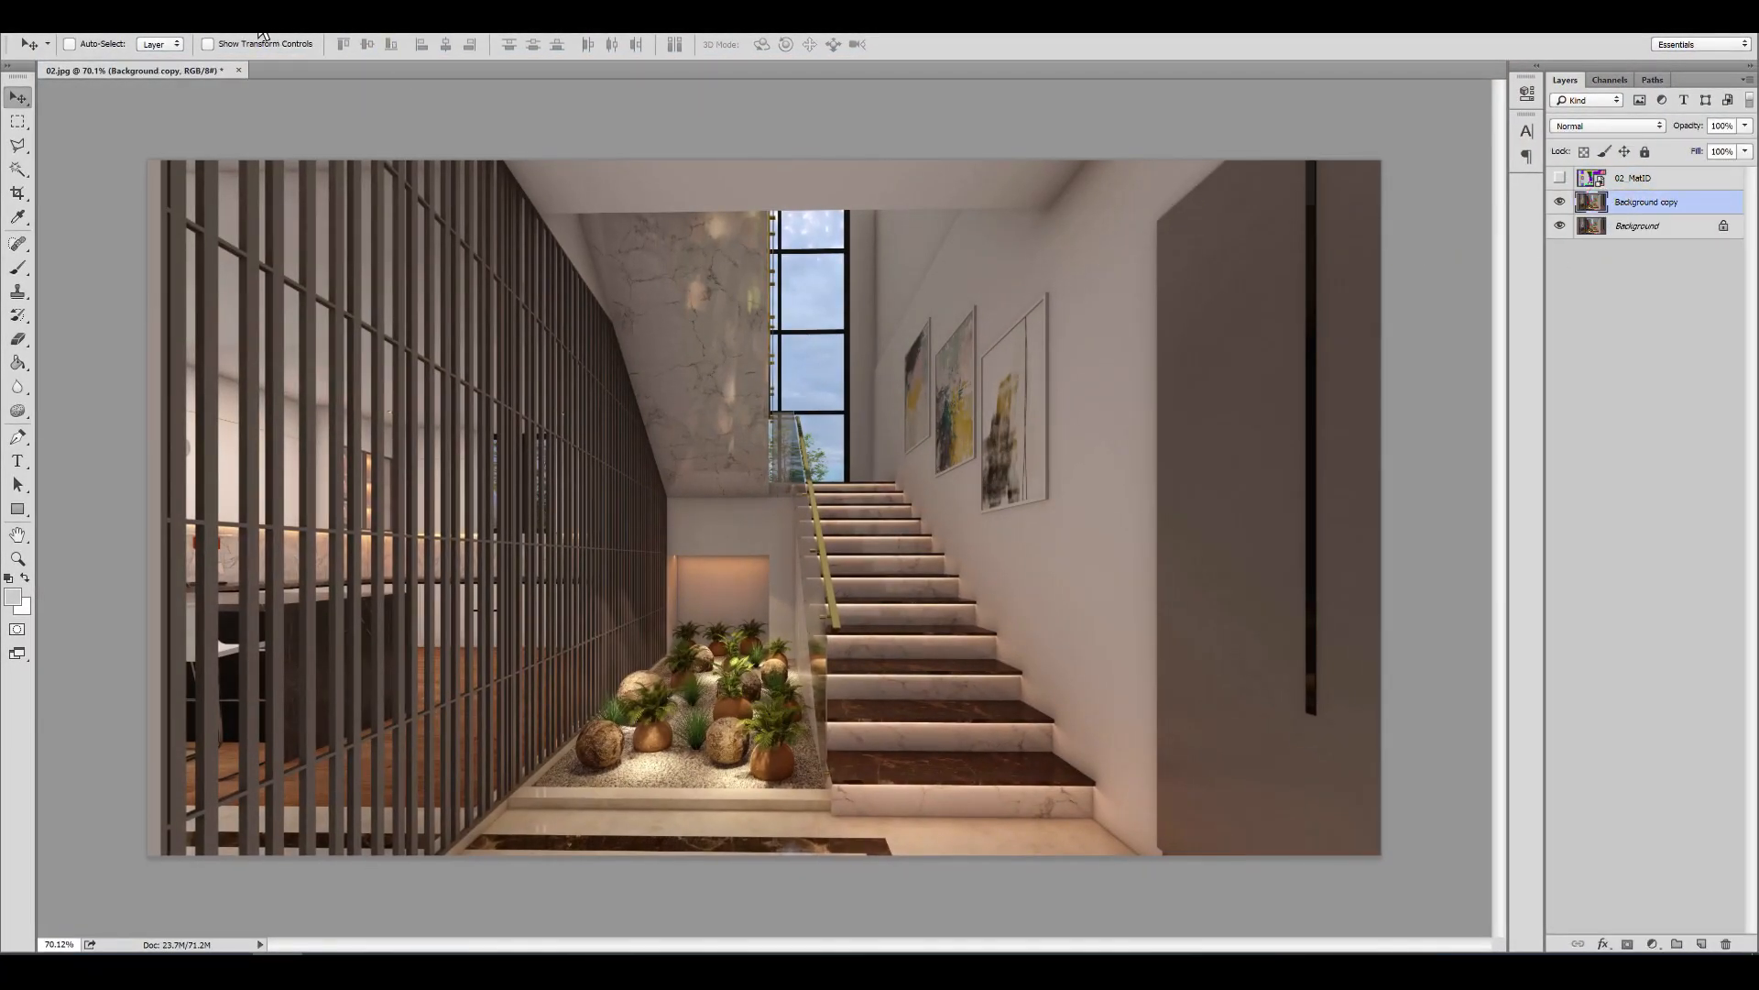
{"action": "left_click", "coordinate": [290, 26]}
{"action": "left_click", "coordinate": [315, 160]}
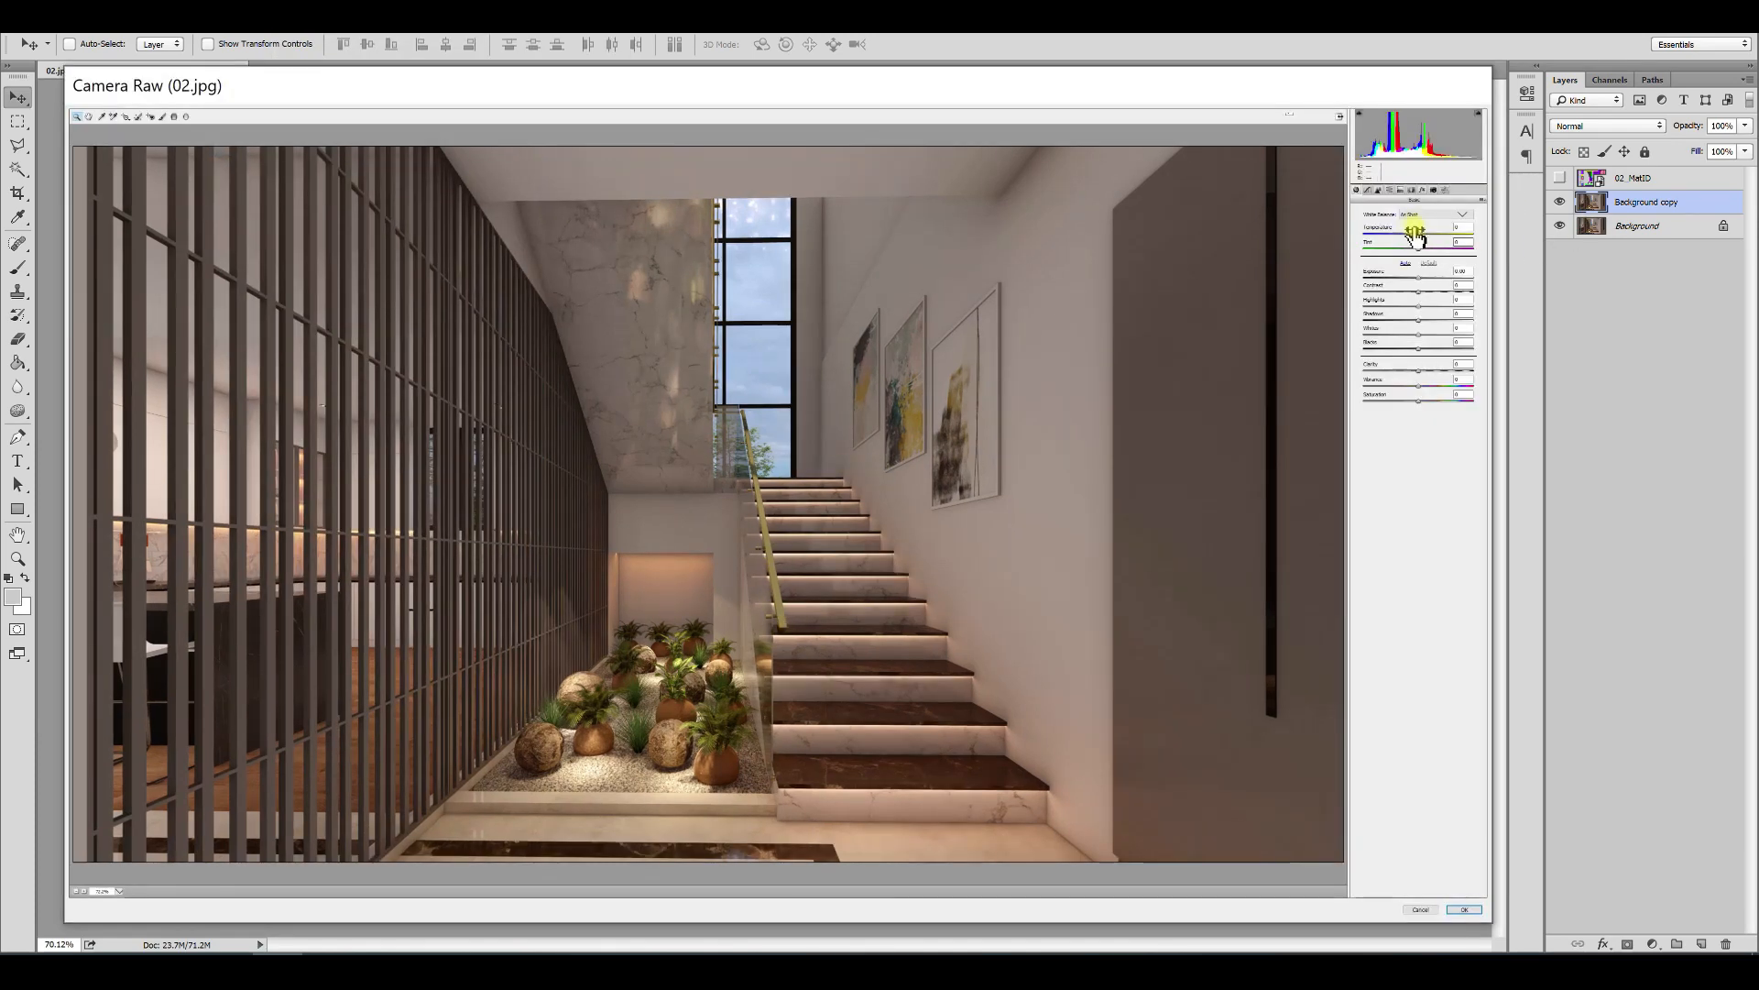
- Raise exposure, contrast, highlights, whites, blacks and clarity and lower shadows and vibrance in Camera Raw, apply, and compare before and after
{"action": "left_click_drag", "start_coordinate": [1419, 235], "coordinate": [1418, 235]}
{"action": "left_click_drag", "start_coordinate": [1423, 247], "coordinate": [1408, 386]}
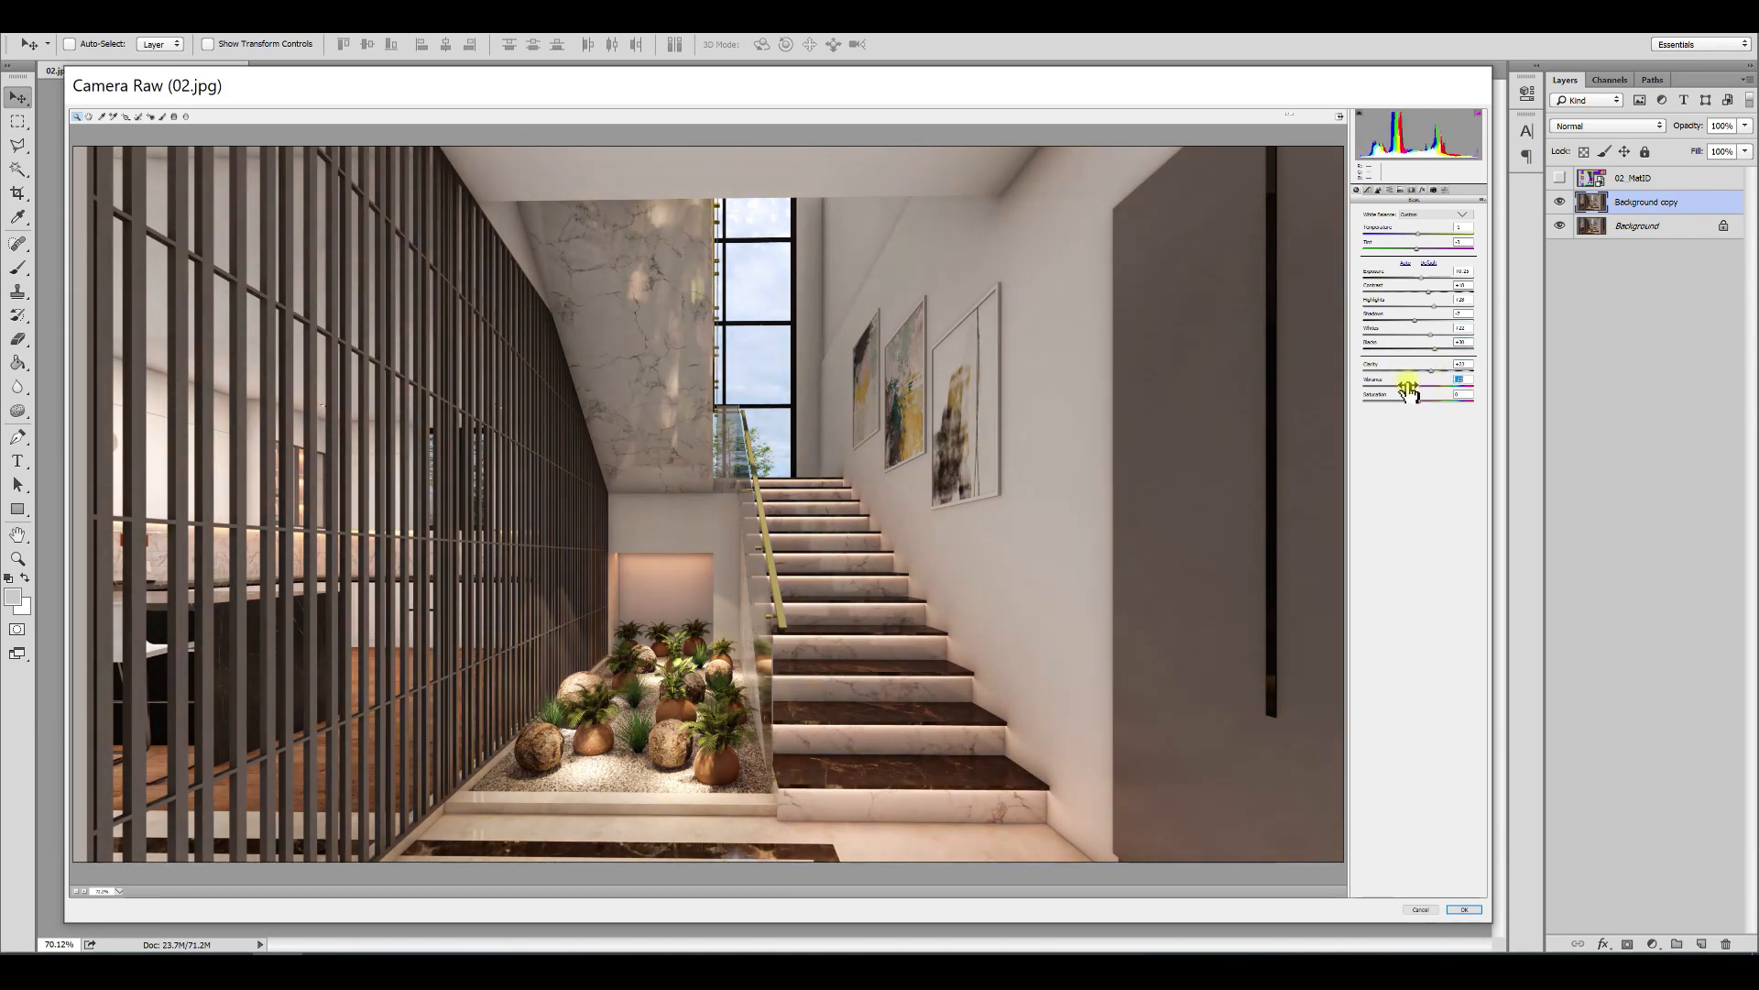
{"action": "left_click", "coordinate": [1463, 910]}
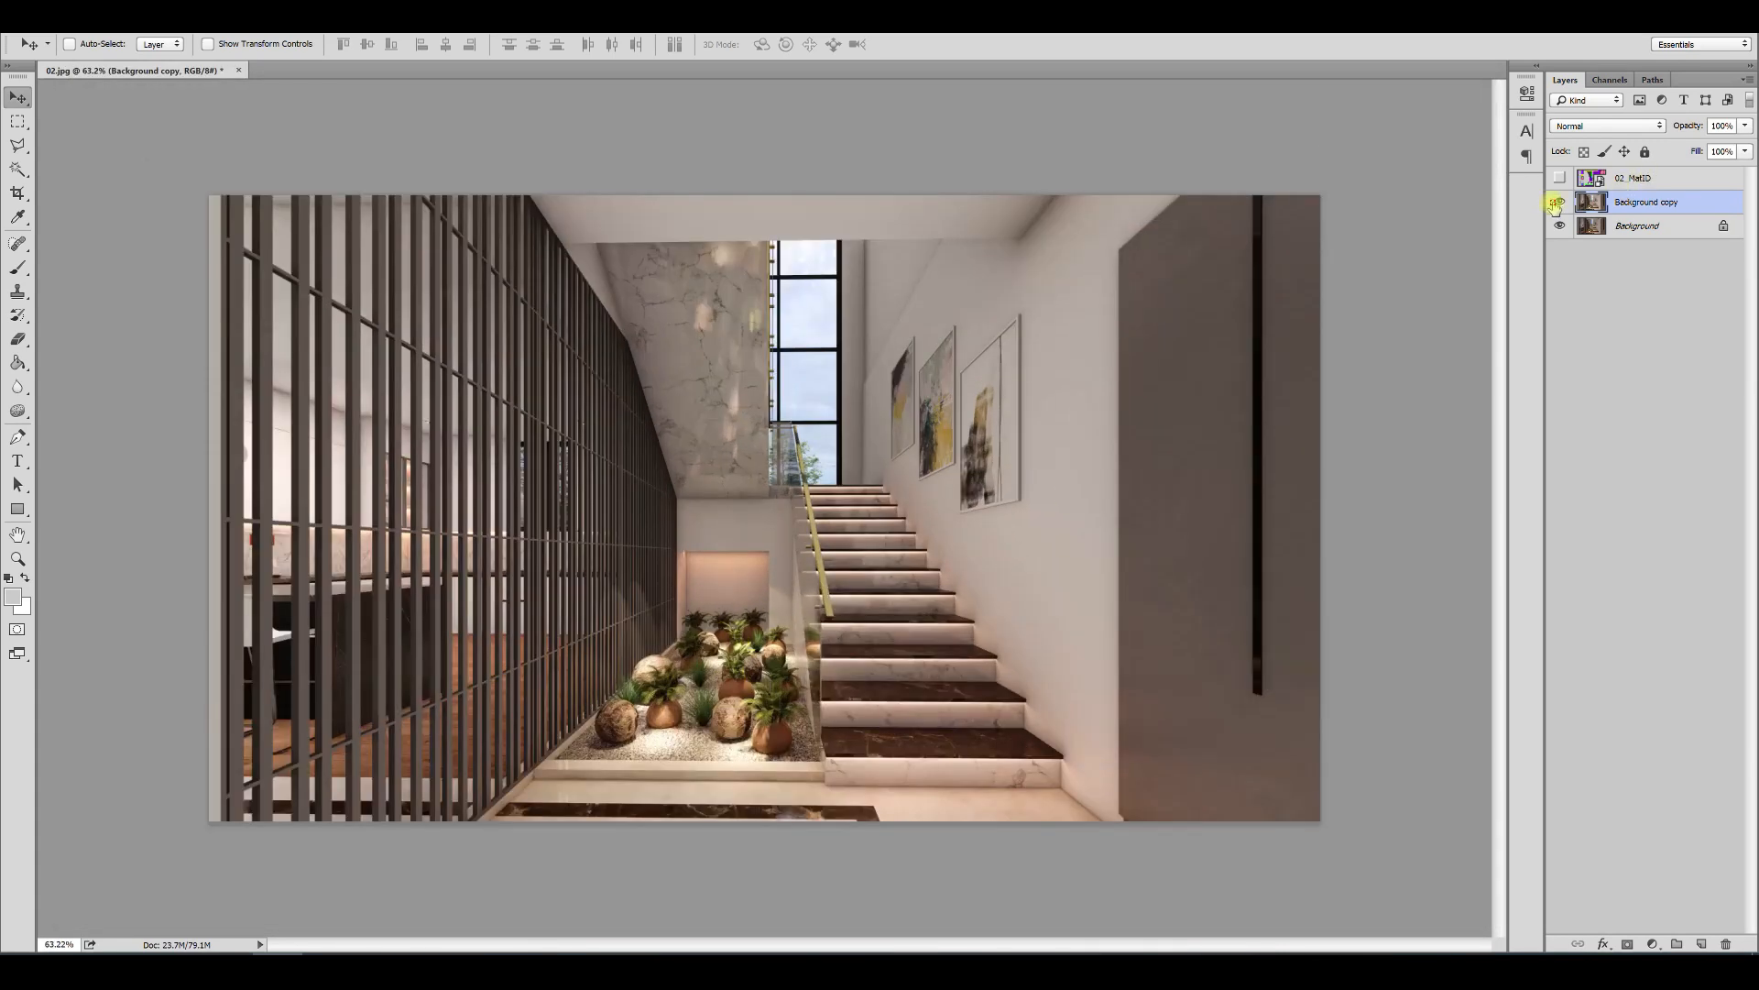
{"action": "left_click", "coordinate": [1558, 203]}
{"action": "left_click", "coordinate": [1559, 203]}
{"action": "left_click", "coordinate": [1560, 203]}
{"action": "left_click", "coordinate": [1560, 203]}
- Add a Selective Color adjustment layer above Background copy and adjust the ink percentages of the Reds
{"action": "left_click", "coordinate": [1652, 944]}
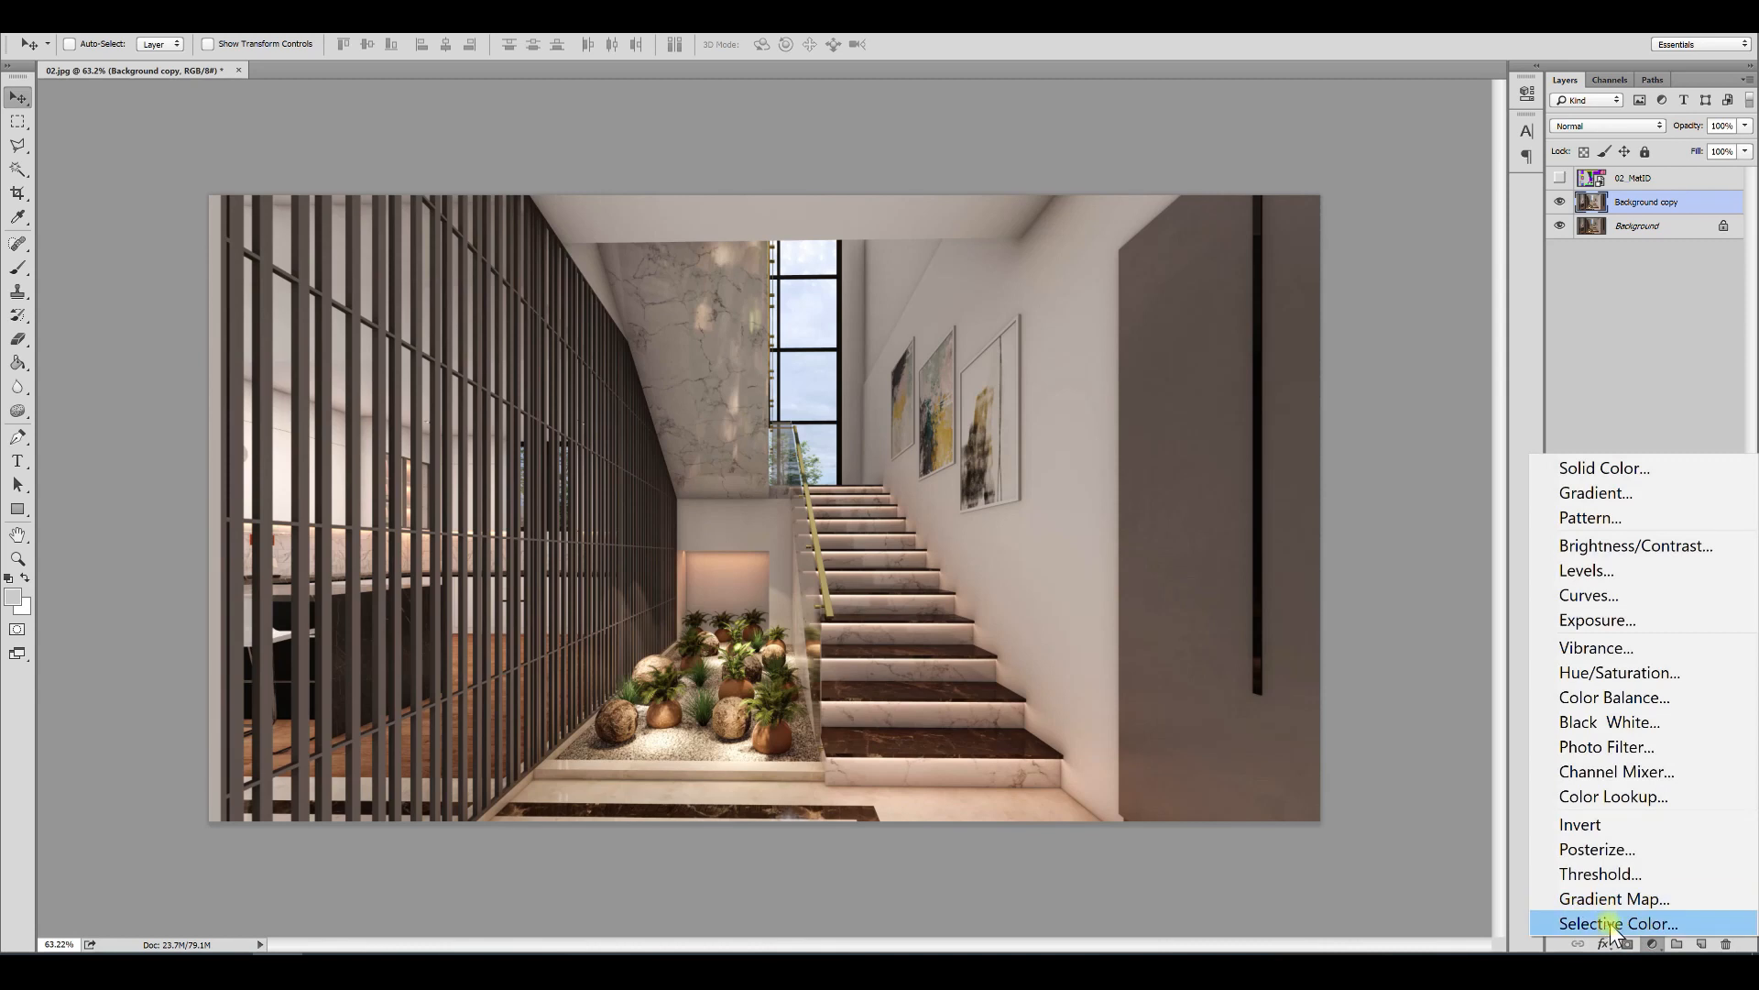
{"action": "left_click", "coordinate": [1606, 924]}
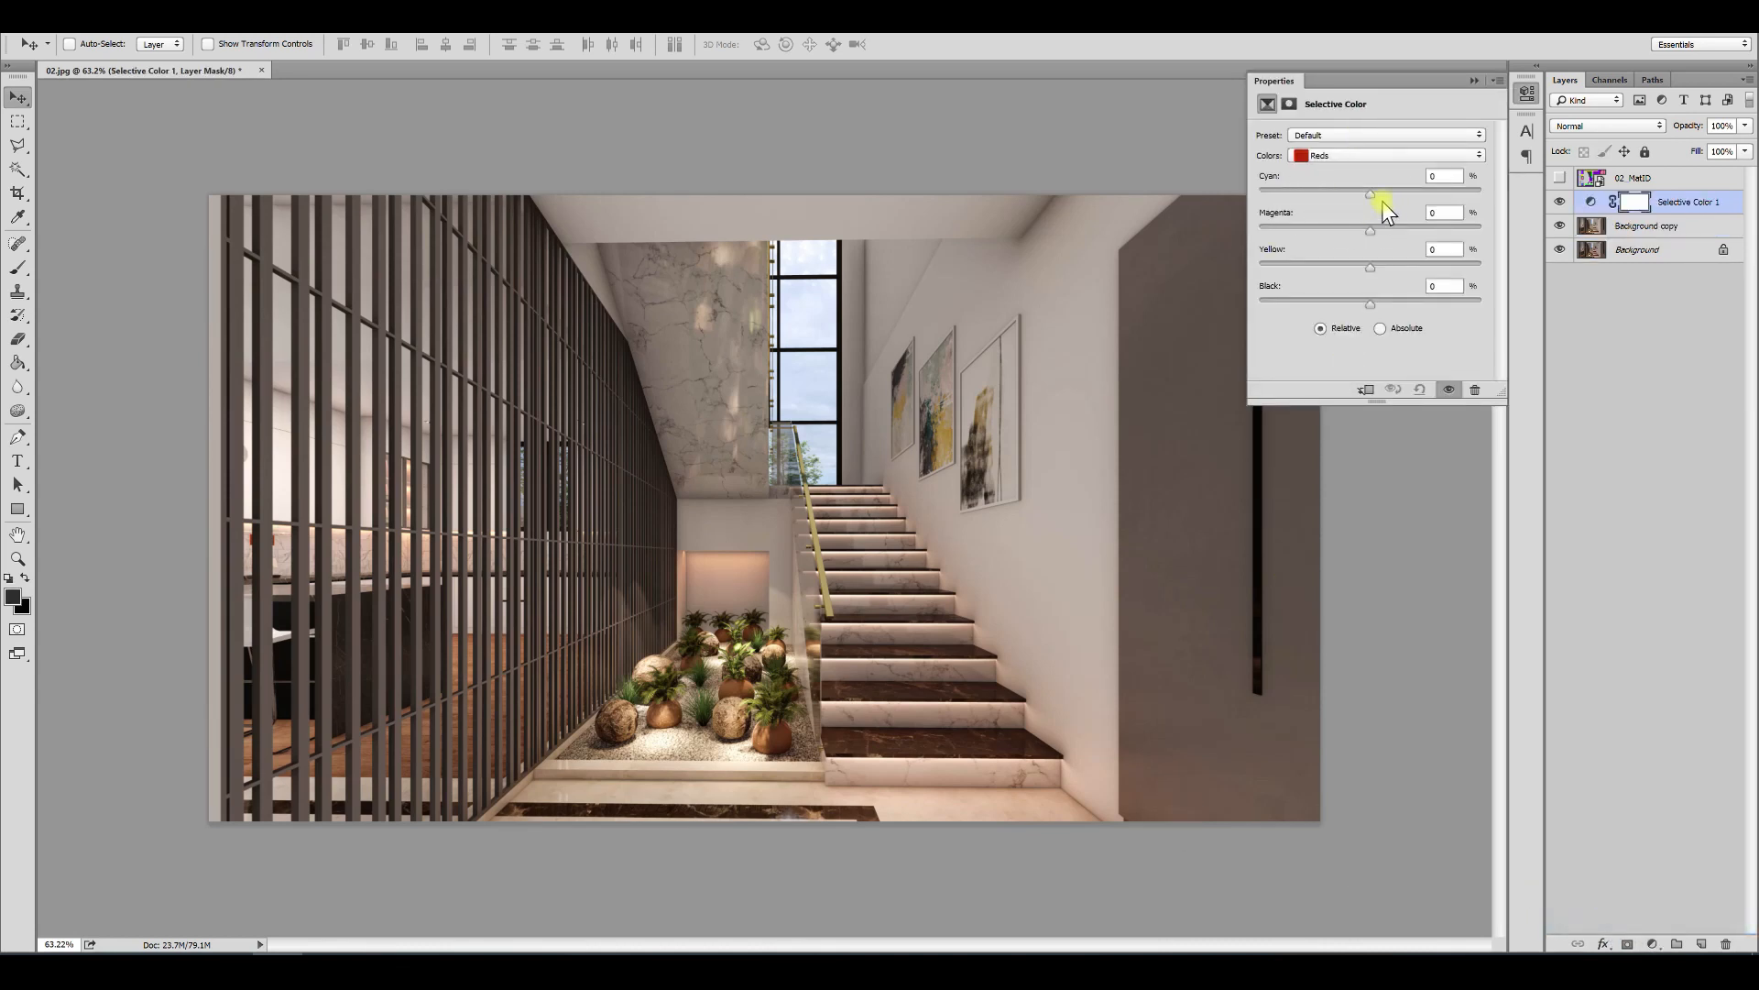
{"action": "left_click_drag", "start_coordinate": [1386, 197], "coordinate": [1375, 272]}
- Fine-tune the ink percentages of two further color ranges in the Selective Color adjustment
{"action": "left_click", "coordinate": [1382, 155]}
{"action": "left_click", "coordinate": [1361, 200]}
{"action": "mouse_move", "coordinate": [1368, 228]}
{"action": "left_mouse_down"}
{"action": "mouse_move", "coordinate": [1405, 240]}
{"action": "mouse_move", "coordinate": [1371, 230]}
{"action": "left_mouse_up"}
{"action": "mouse_move", "coordinate": [1371, 303]}
{"action": "left_mouse_down"}
{"action": "mouse_move", "coordinate": [1421, 310]}
{"action": "mouse_move", "coordinate": [1342, 315]}
{"action": "left_mouse_up"}
{"action": "left_click", "coordinate": [1366, 157]}
{"action": "left_click", "coordinate": [1351, 266]}
{"action": "left_click_drag", "start_coordinate": [1340, 201], "coordinate": [1391, 261]}
- Set the Neutrals to cyan +2, magenta +2, yellow +2 and black +4 percent in Selective Color, and close its settings
{"action": "left_click", "coordinate": [1343, 156]}
{"action": "left_click", "coordinate": [1345, 275]}
{"action": "left_click_drag", "start_coordinate": [1368, 233], "coordinate": [1362, 273]}
{"action": "left_click_drag", "start_coordinate": [1375, 275], "coordinate": [1375, 306]}
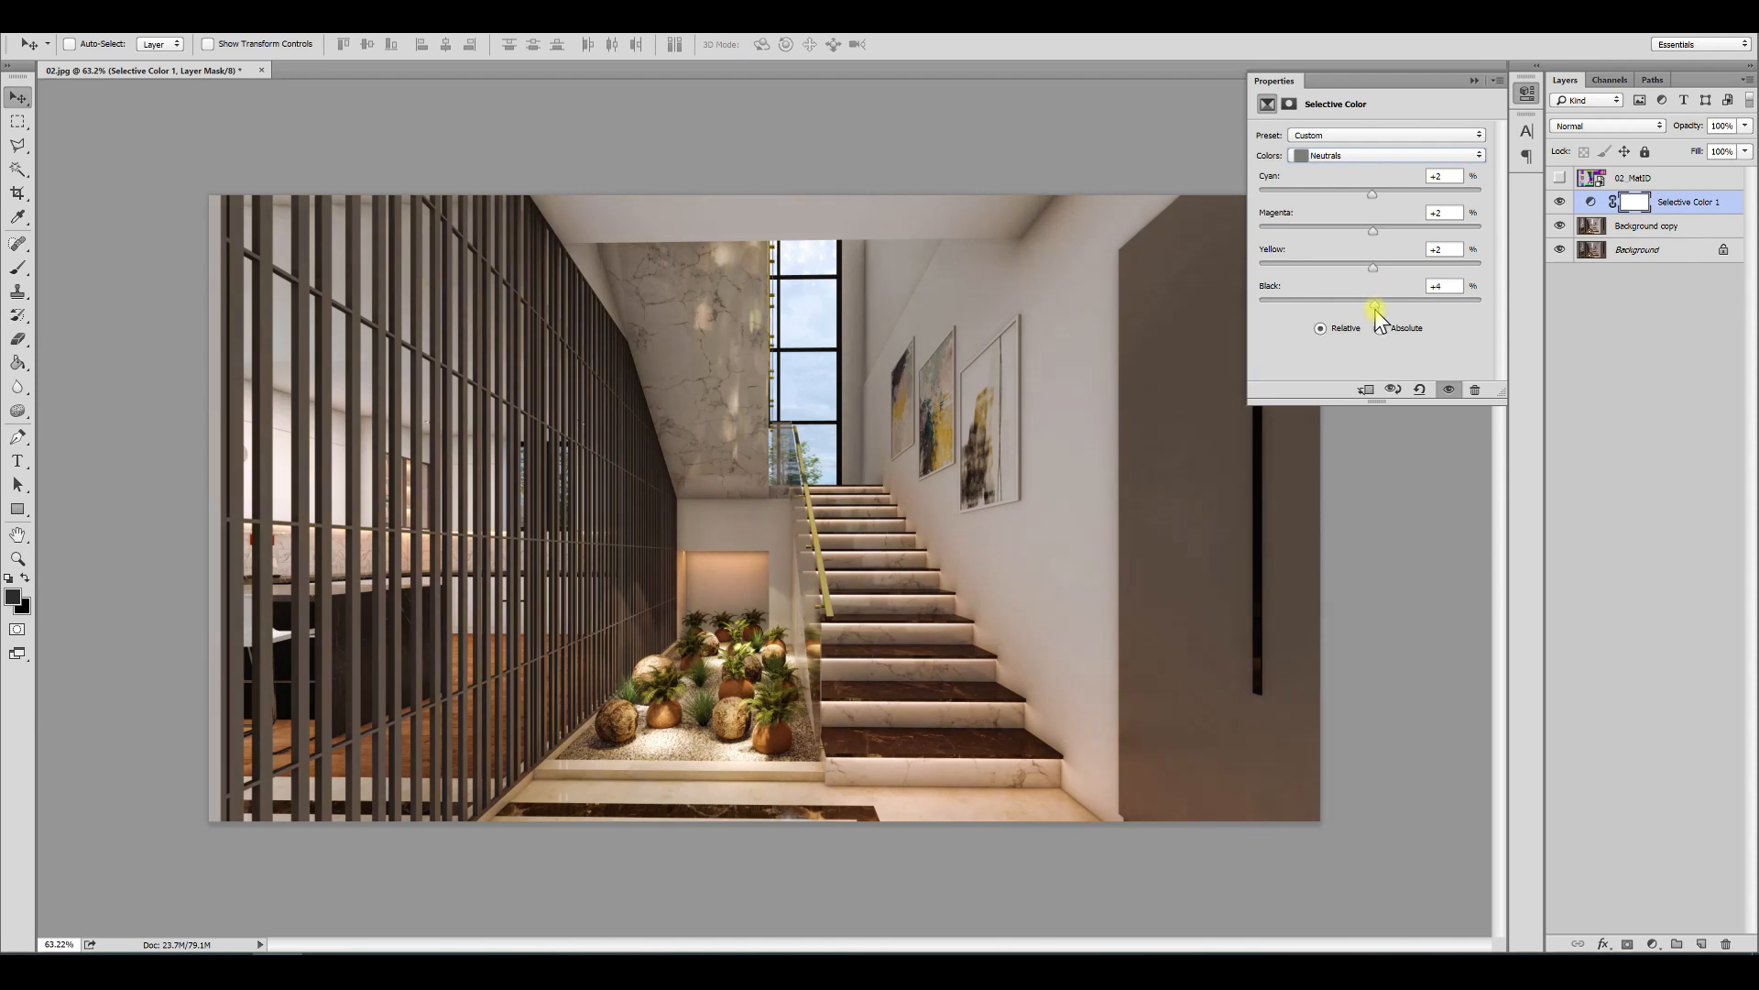
{"action": "left_click", "coordinate": [1466, 74]}
- Examine the color-graded render up close, checking the stairs, planted bed, slatted screen and wall paintings
{"action": "scroll", "coordinate": [1069, 513], "scroll_direction": "down", "scroll_amount": 3, "text": "alt"}
{"action": "scroll", "coordinate": [1069, 527], "scroll_direction": "up", "scroll_amount": 5, "text": "alt"}
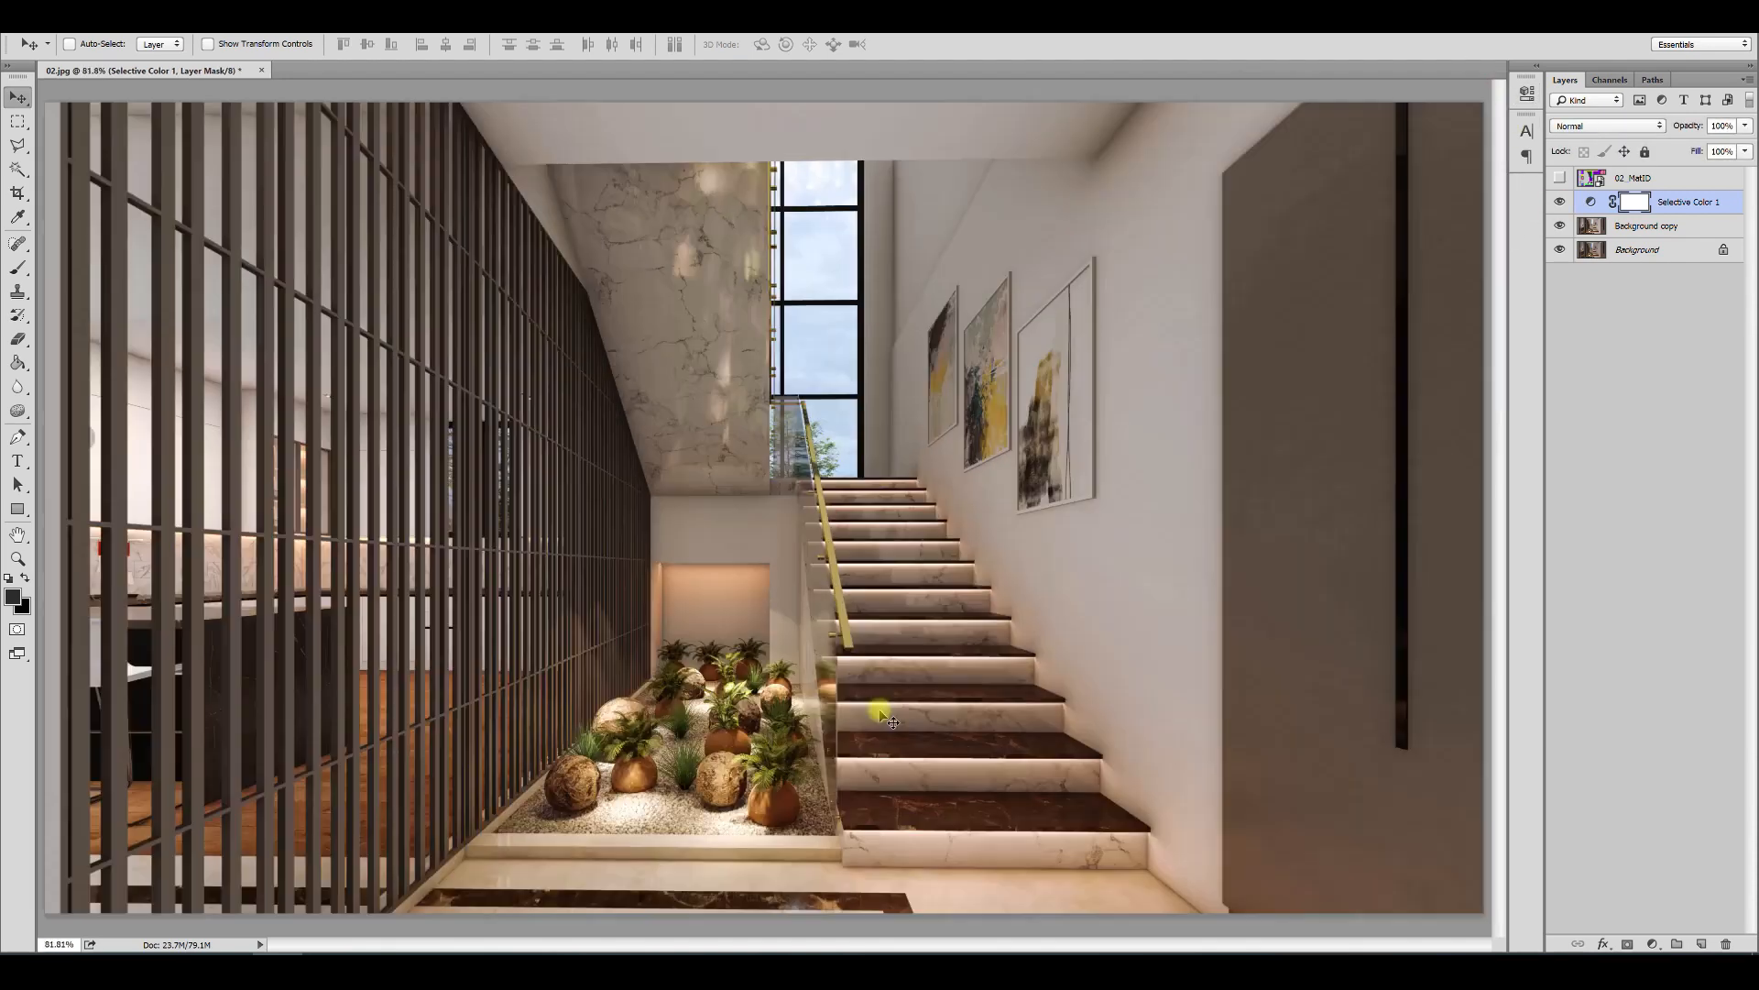
{"action": "scroll", "coordinate": [1069, 533], "scroll_direction": "up", "scroll_amount": 5, "text": "alt"}
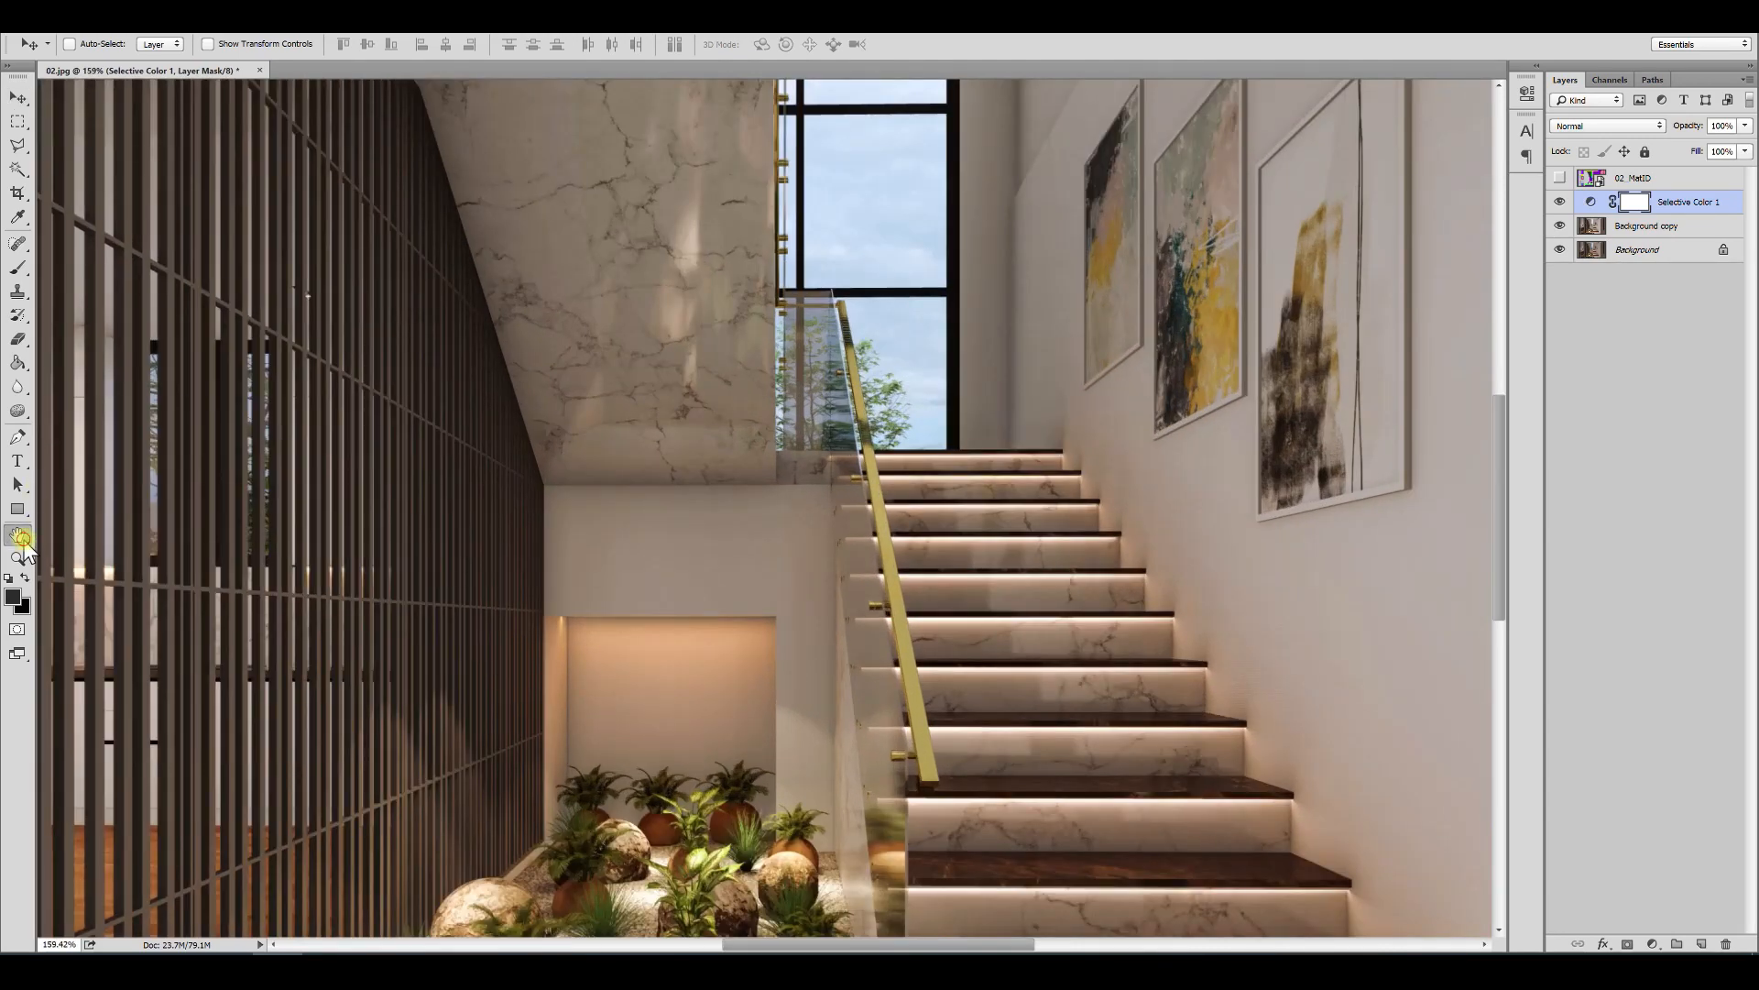
{"action": "left_click", "coordinate": [20, 537]}
{"action": "scroll", "coordinate": [1140, 385], "scroll_direction": "up", "scroll_amount": 4, "text": "alt"}
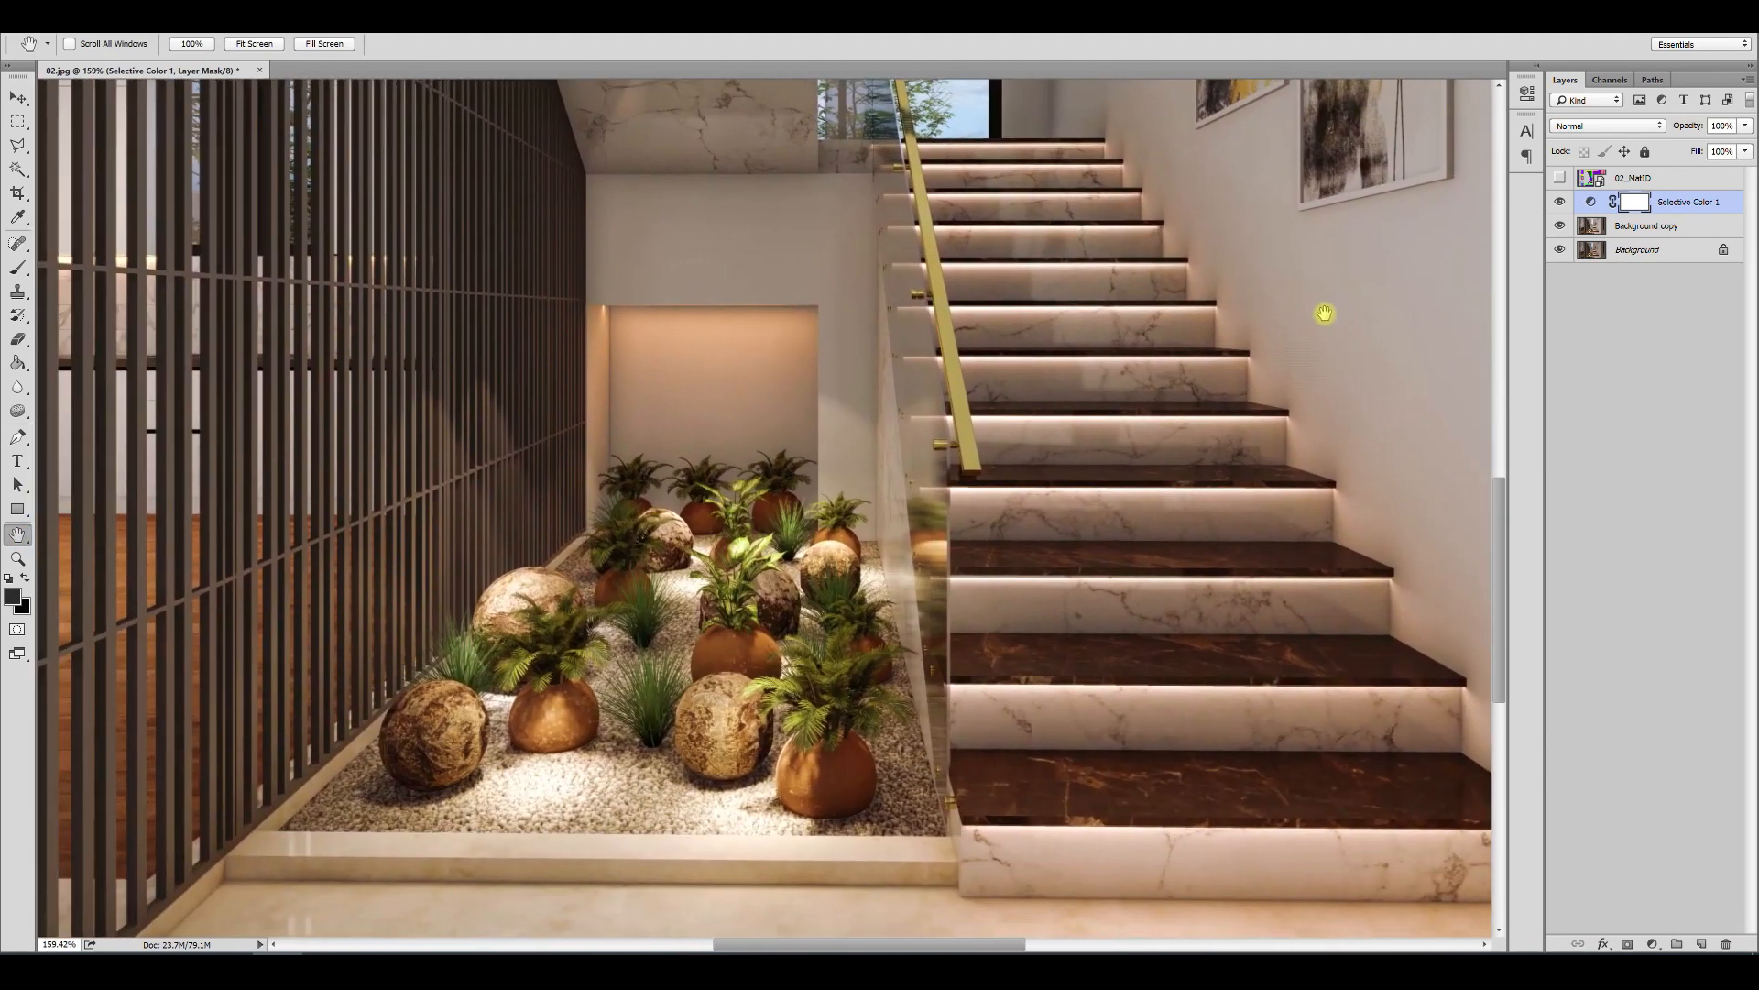
{"action": "scroll", "coordinate": [1297, 562], "scroll_direction": "up", "scroll_amount": 1, "text": "alt"}
{"action": "scroll", "coordinate": [932, 555], "scroll_direction": "up", "scroll_amount": 10}
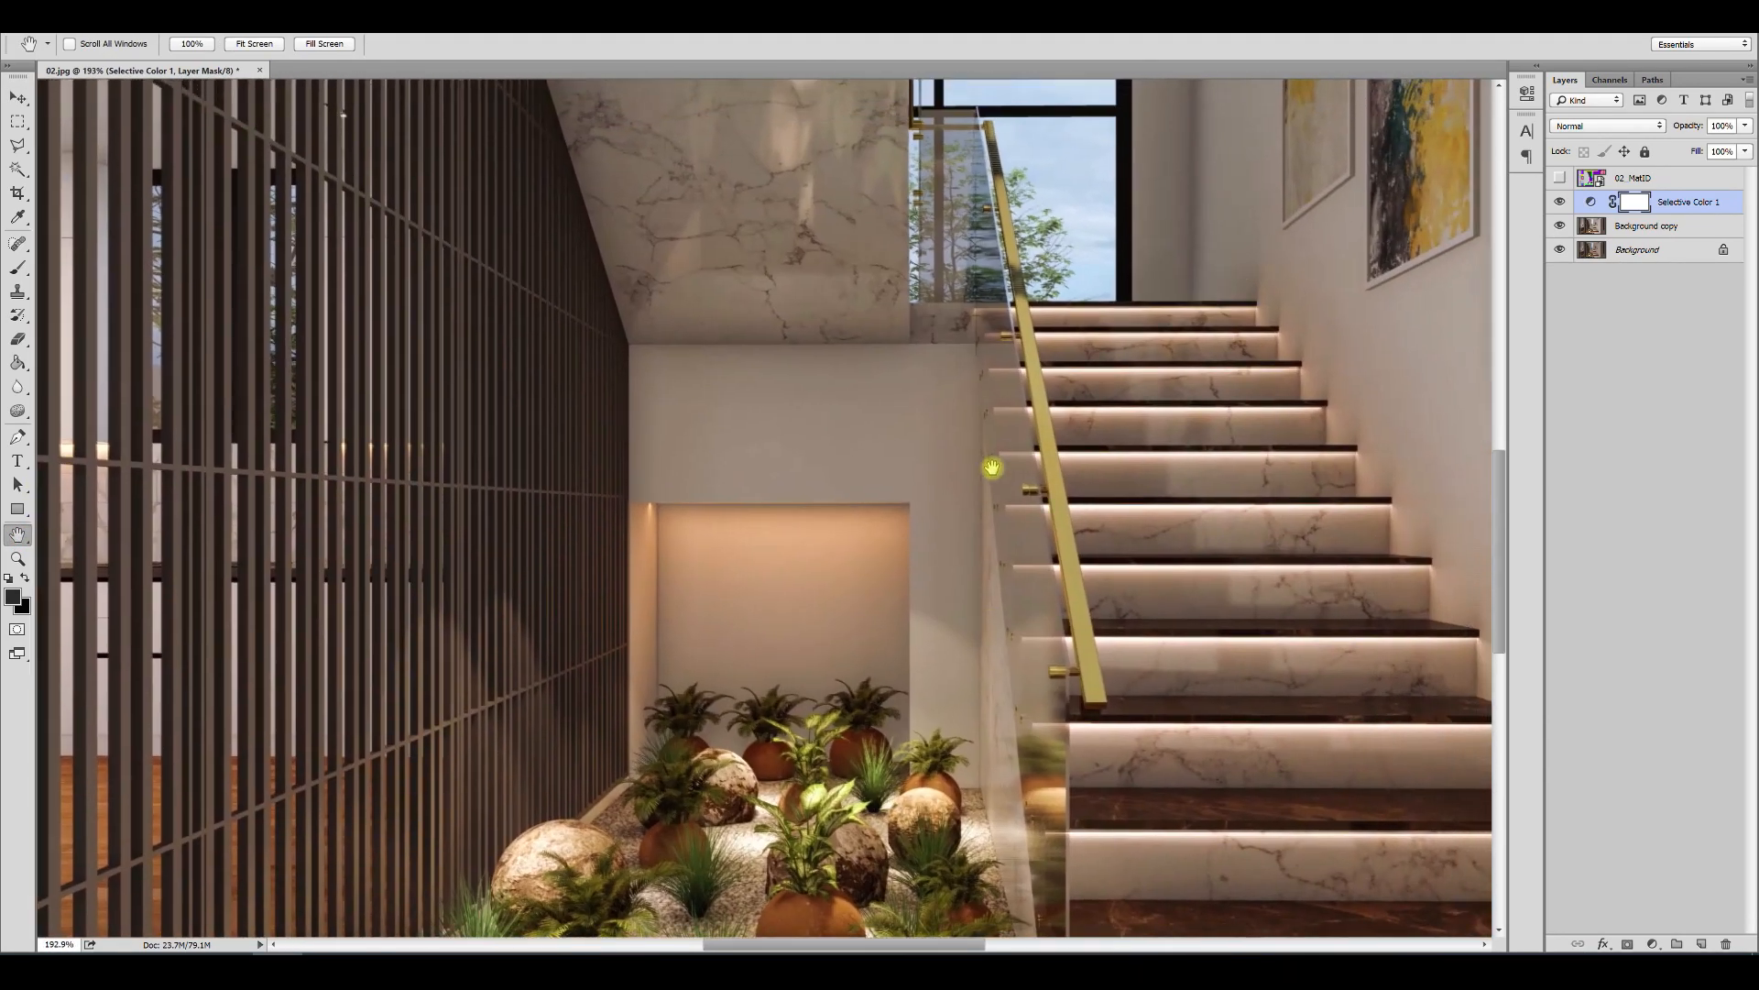
{"action": "scroll", "coordinate": [954, 365], "scroll_direction": "right", "scroll_amount": 5}
{"action": "scroll", "coordinate": [895, 440], "scroll_direction": "left", "scroll_amount": 5}
{"action": "scroll", "coordinate": [950, 299], "scroll_direction": "down", "scroll_amount": 8}
{"action": "scroll", "coordinate": [944, 461], "scroll_direction": "up", "scroll_amount": 10}
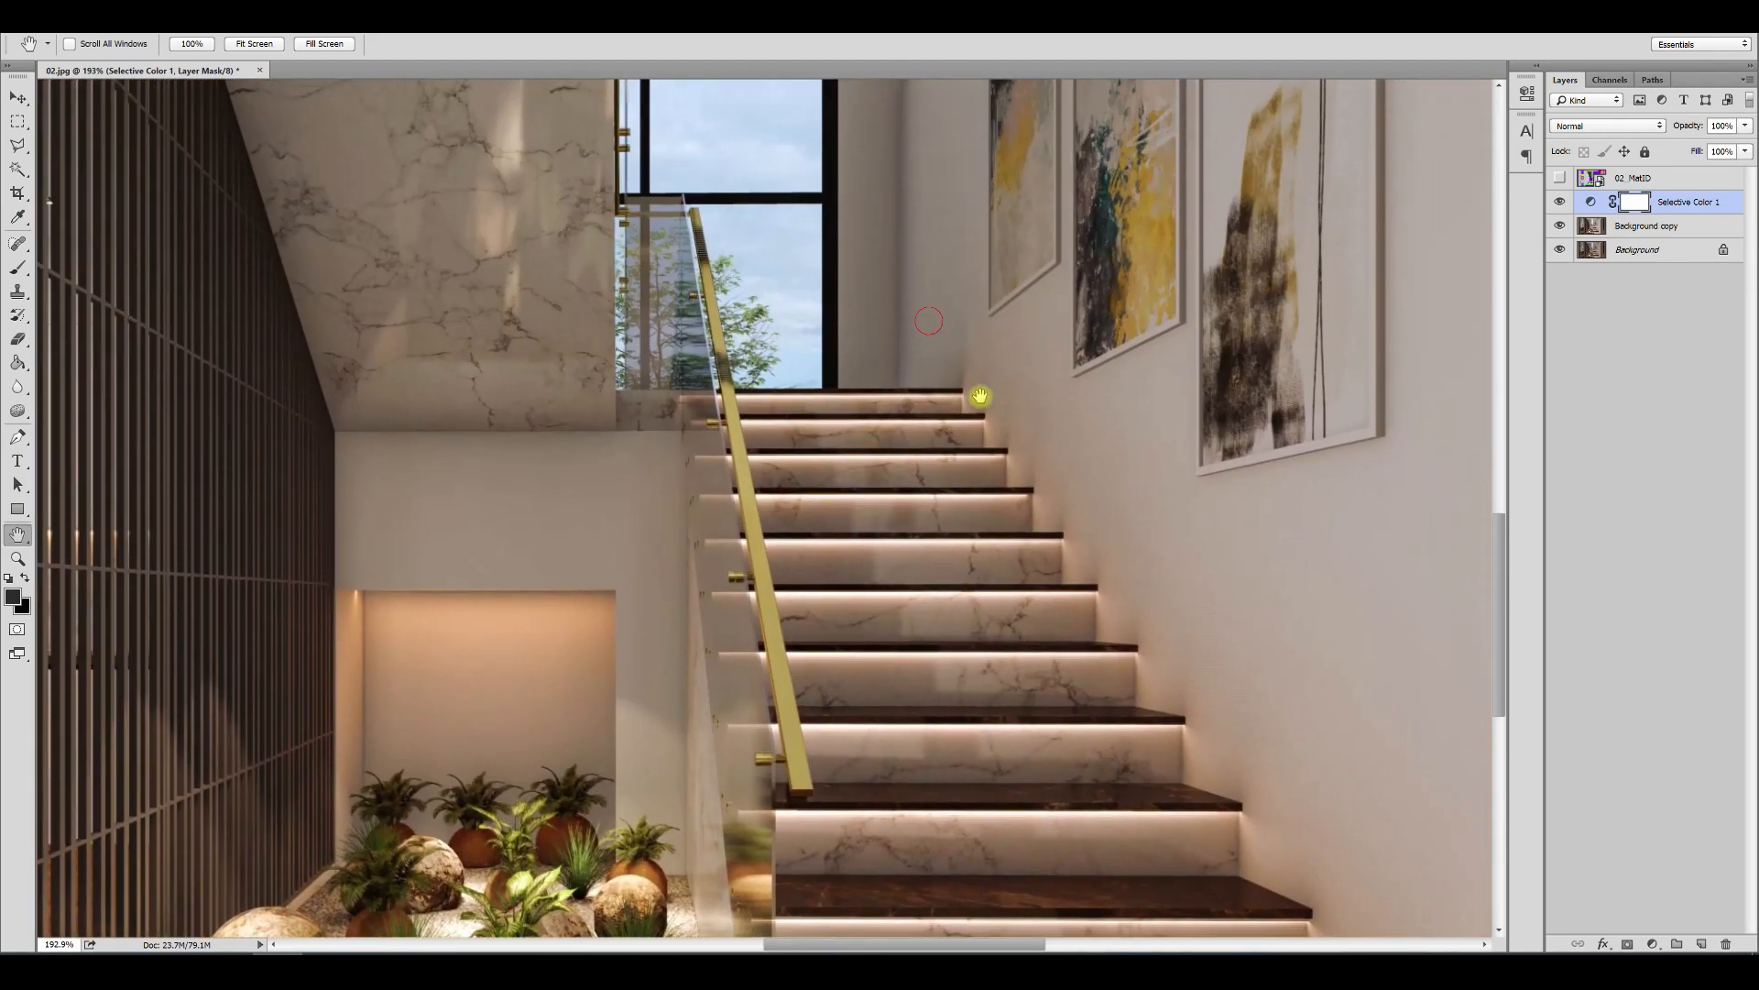